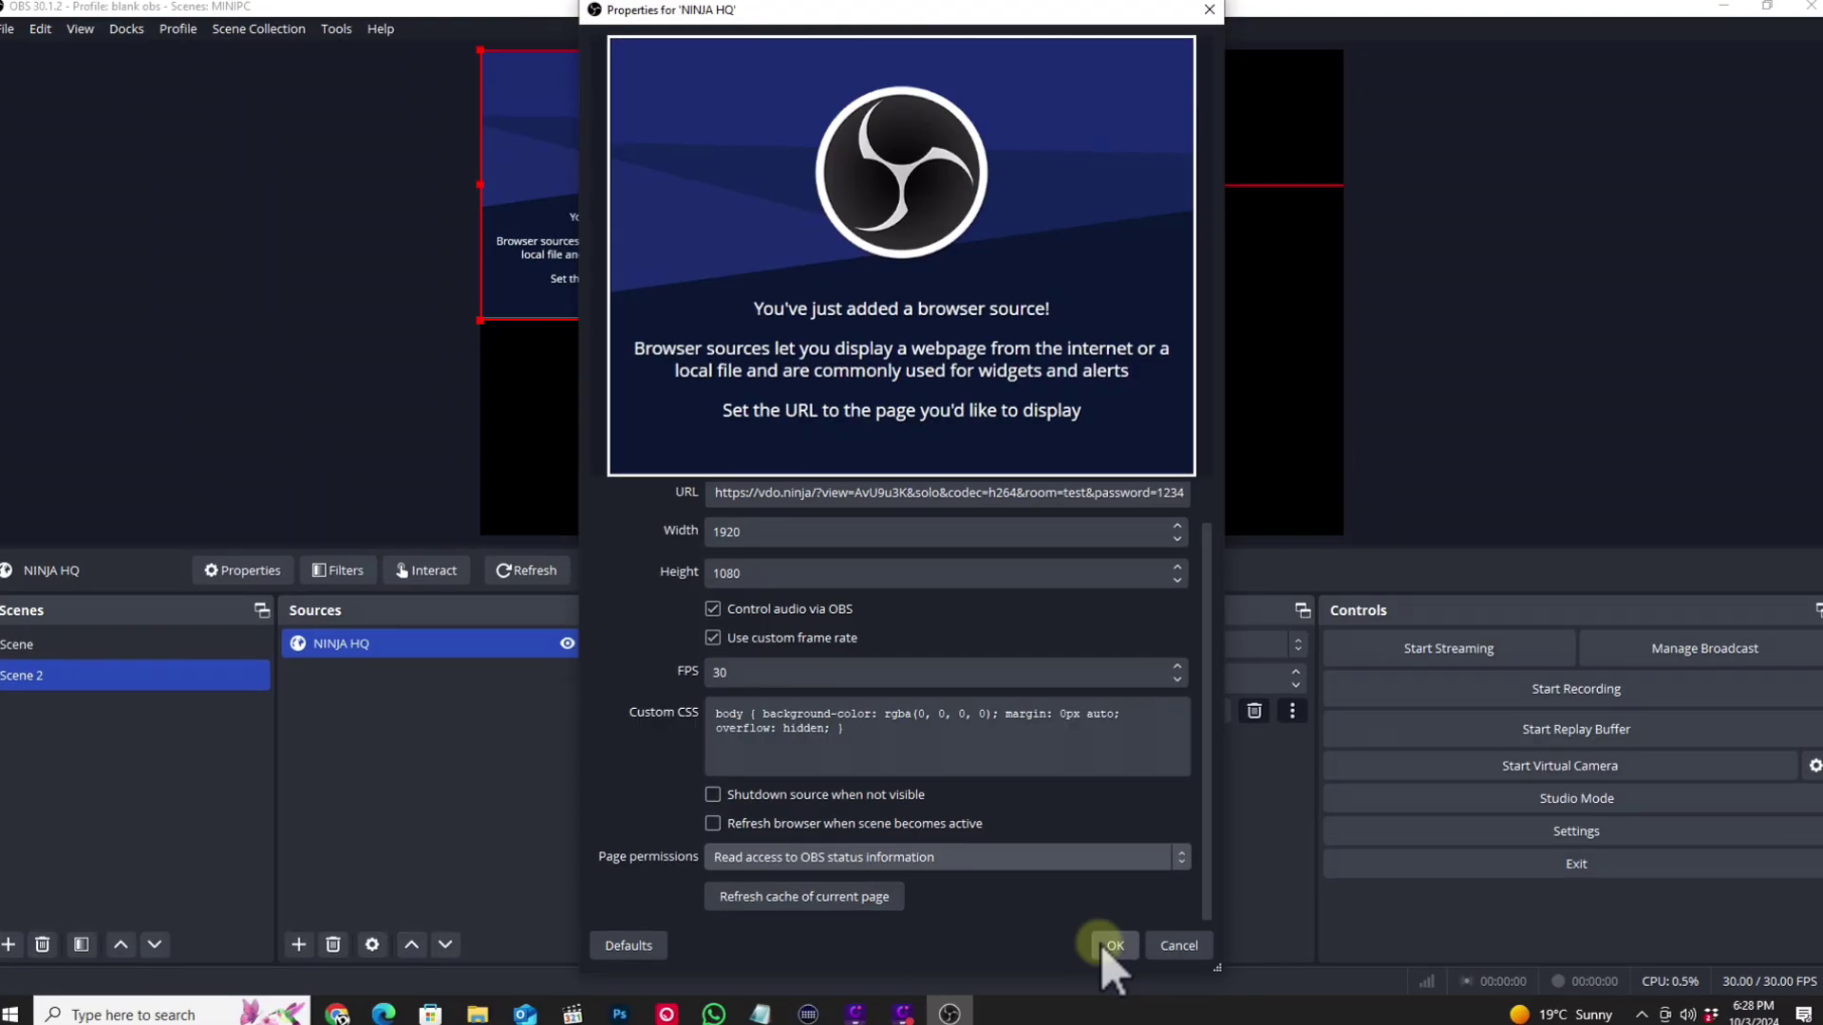
Set the OBS browser source URL to the pasted vdo.ninja view link, then search for OBS.
{"action": "left_click", "coordinate": [1102, 944]}
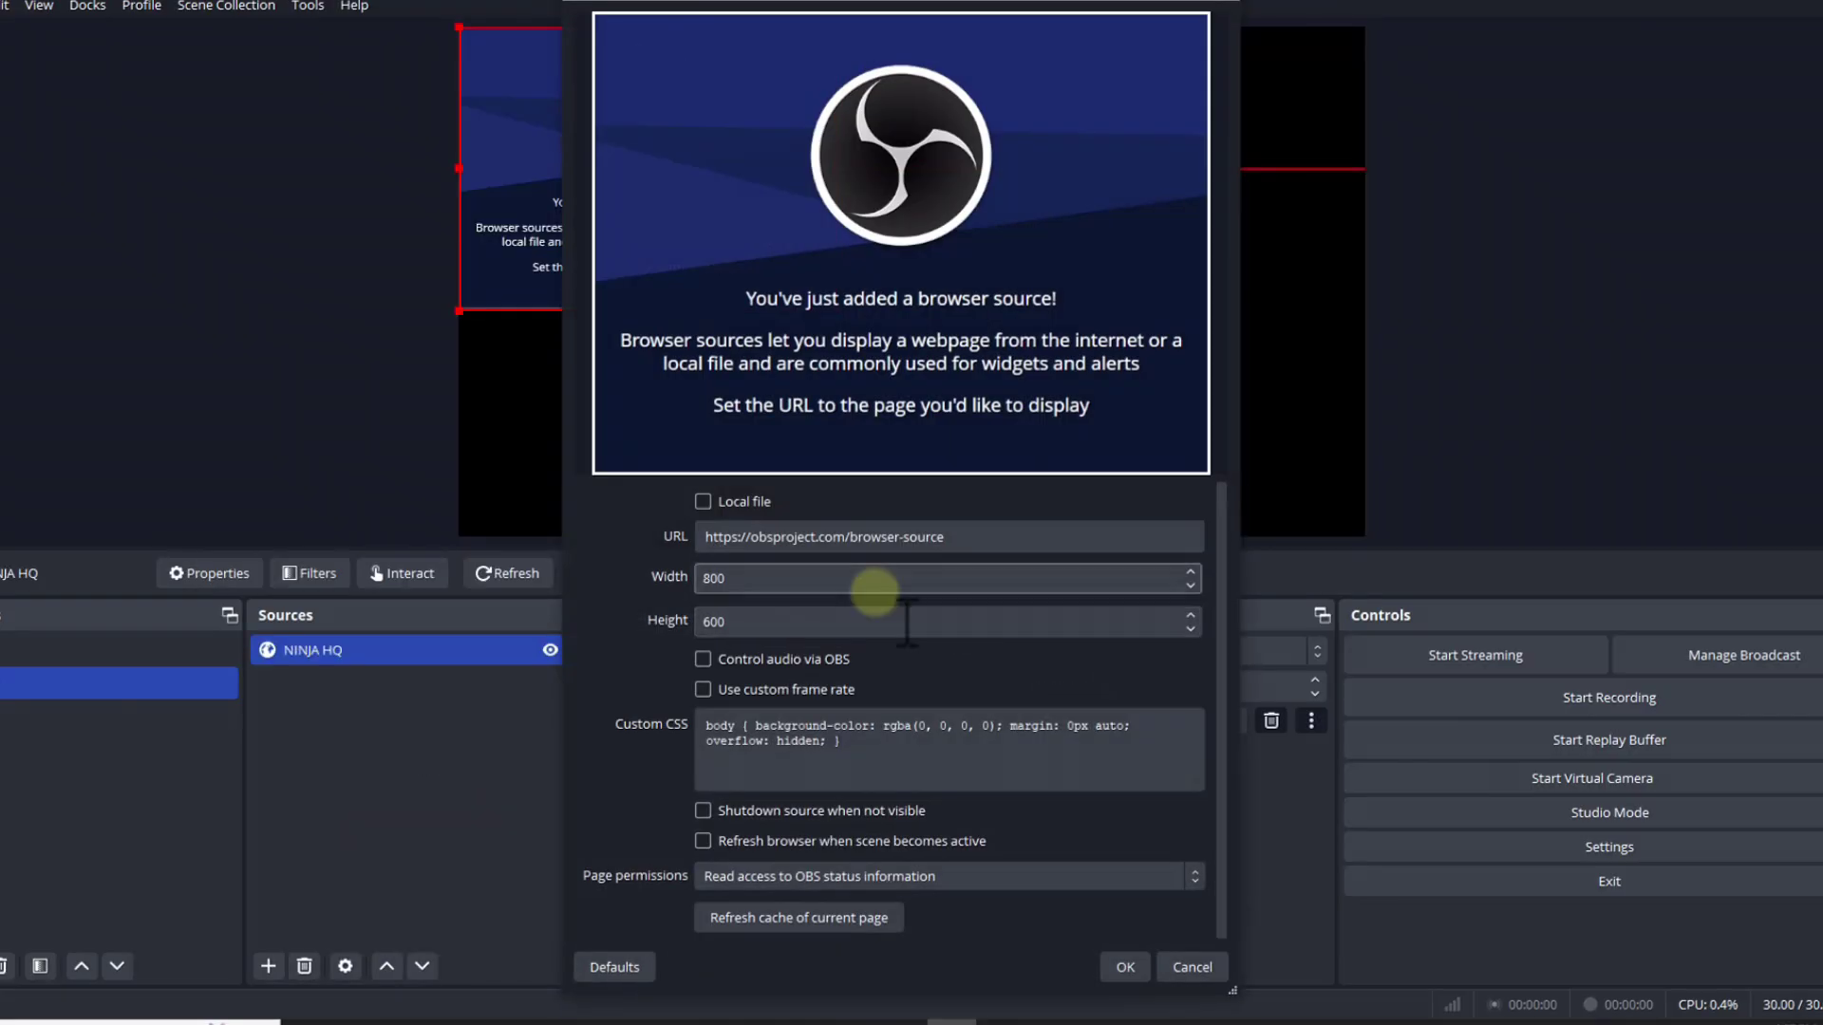
{"action": "triple_click", "coordinate": [703, 536]}
{"action": "key", "text": "ctrl+v"}
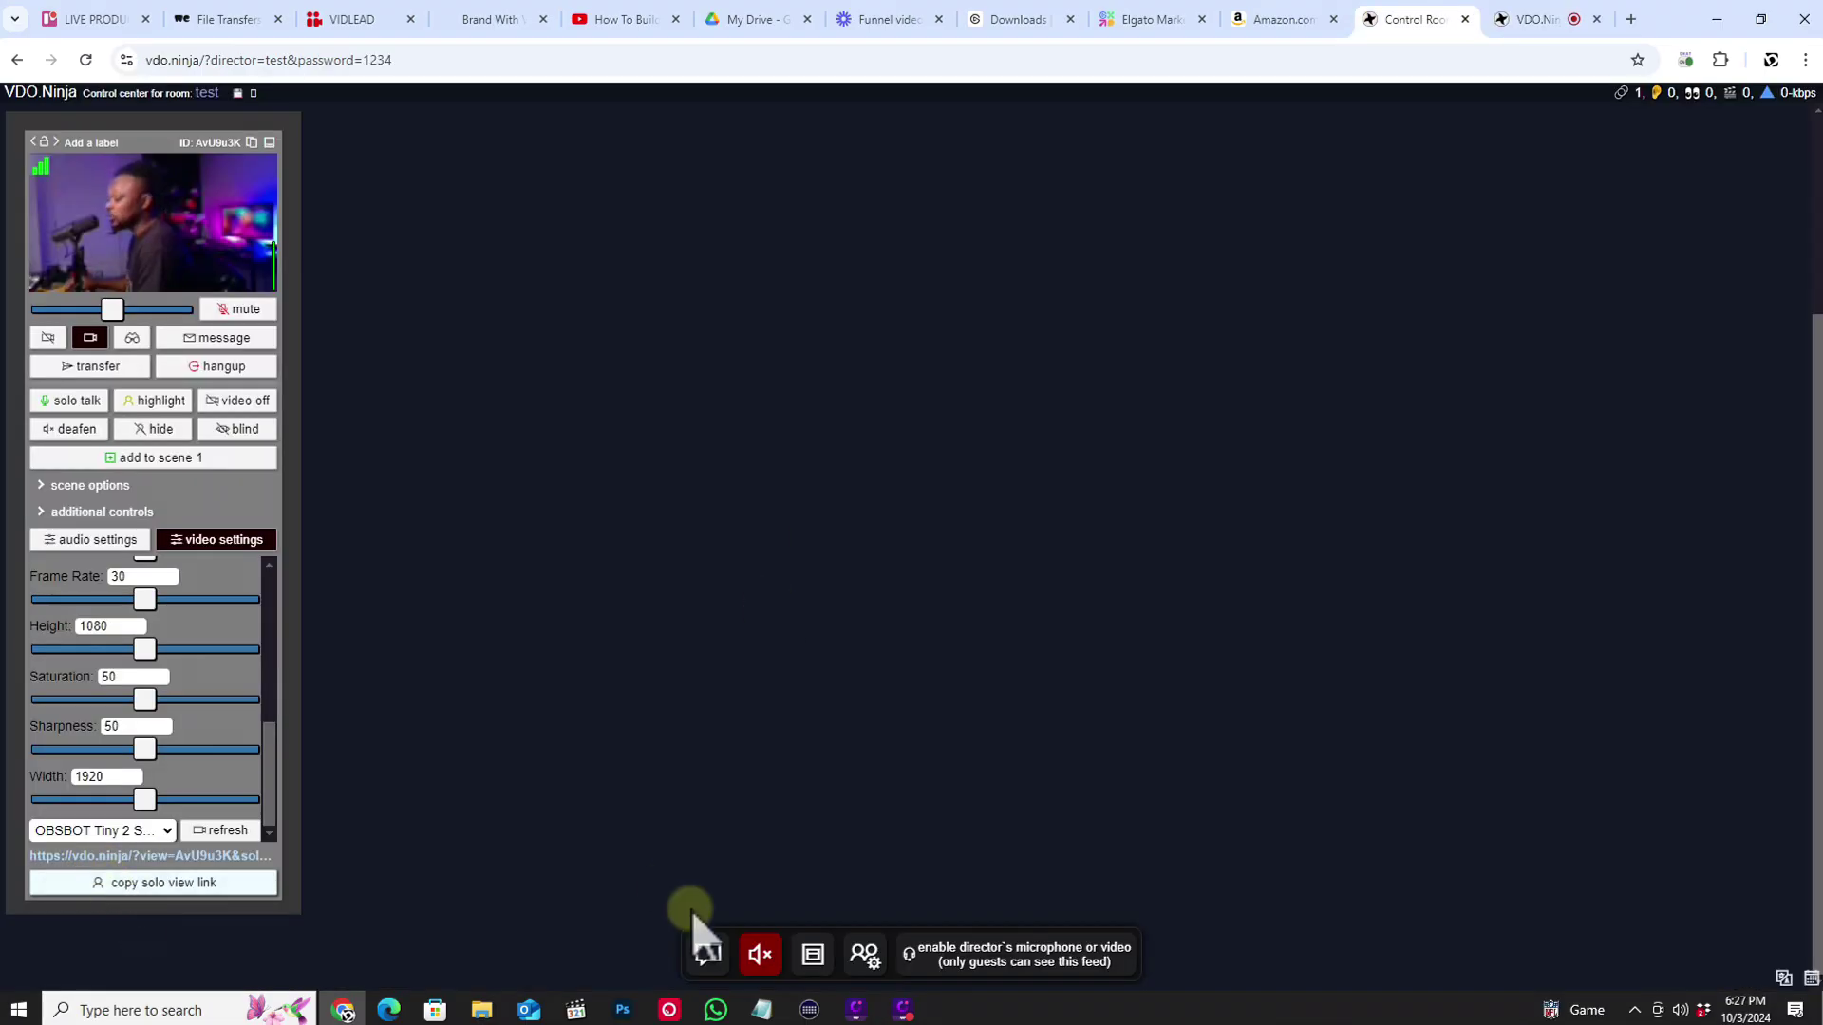
{"action": "key", "text": "super"}
{"action": "type", "text": "ob"}
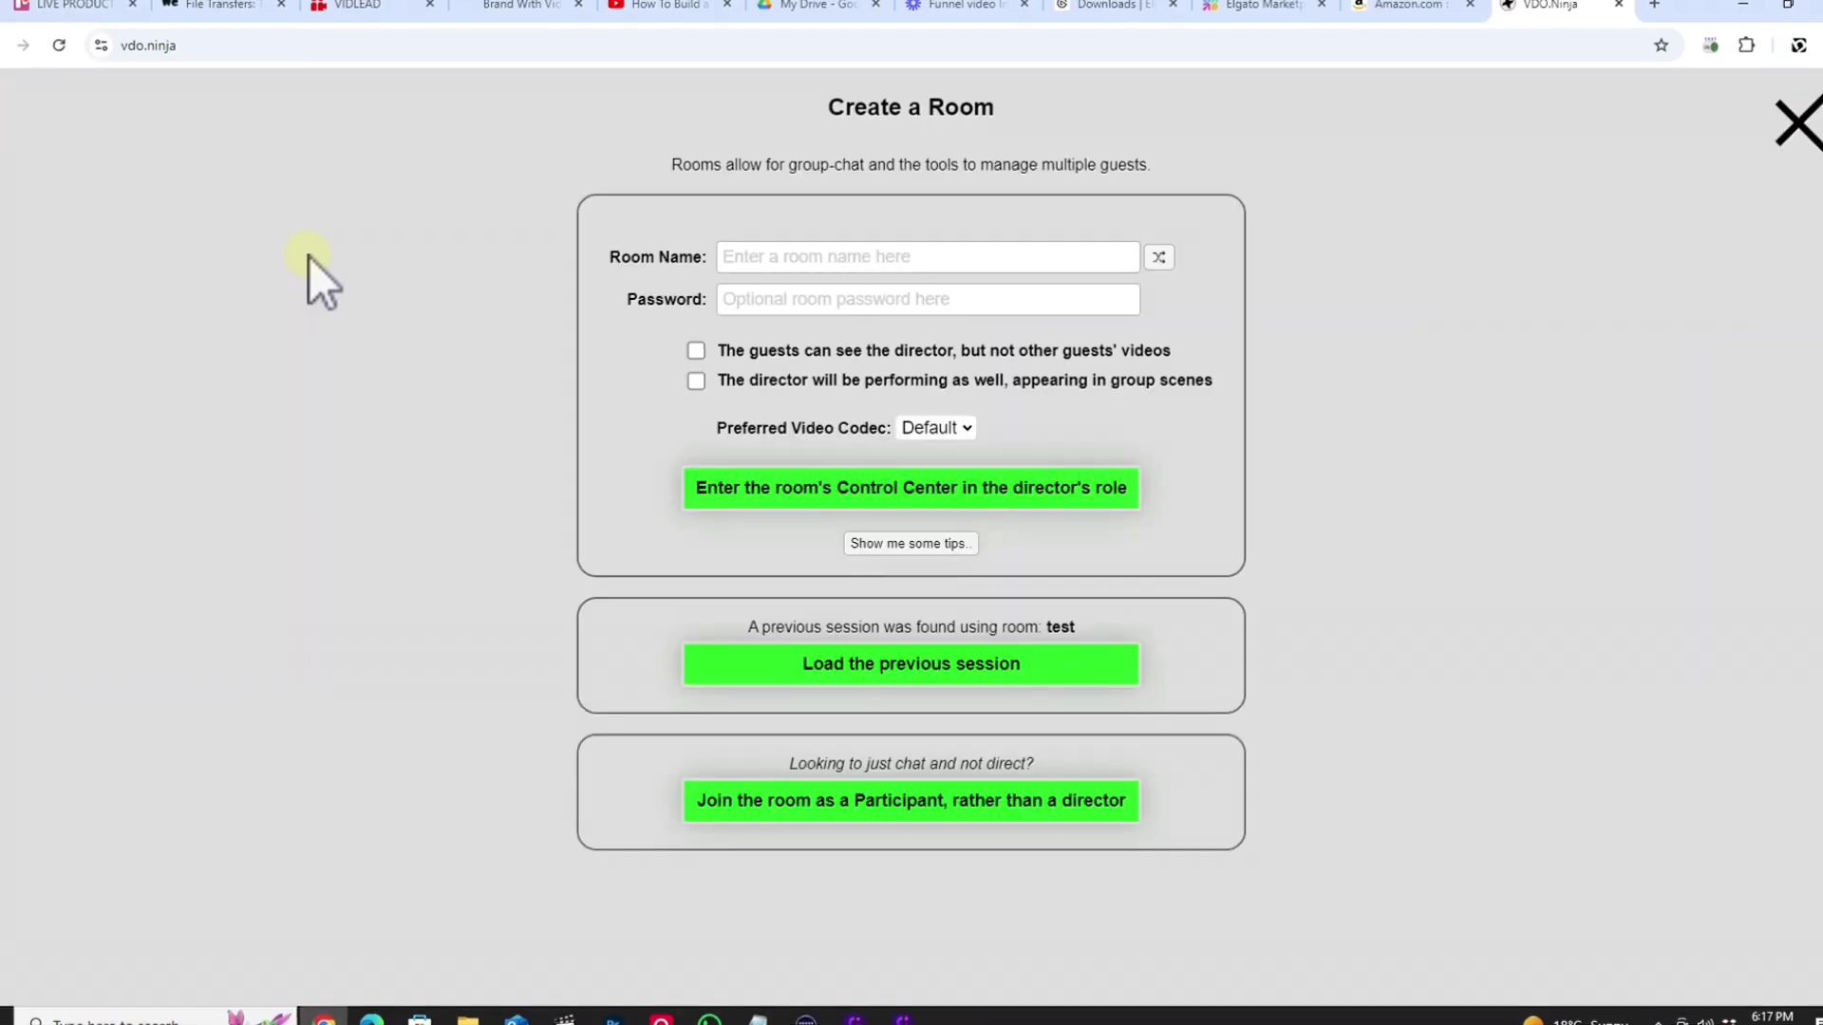
Fill in the room name 'test' and enter the room password.
{"action": "left_click", "coordinate": [869, 254]}
{"action": "left_click", "coordinate": [873, 337]}
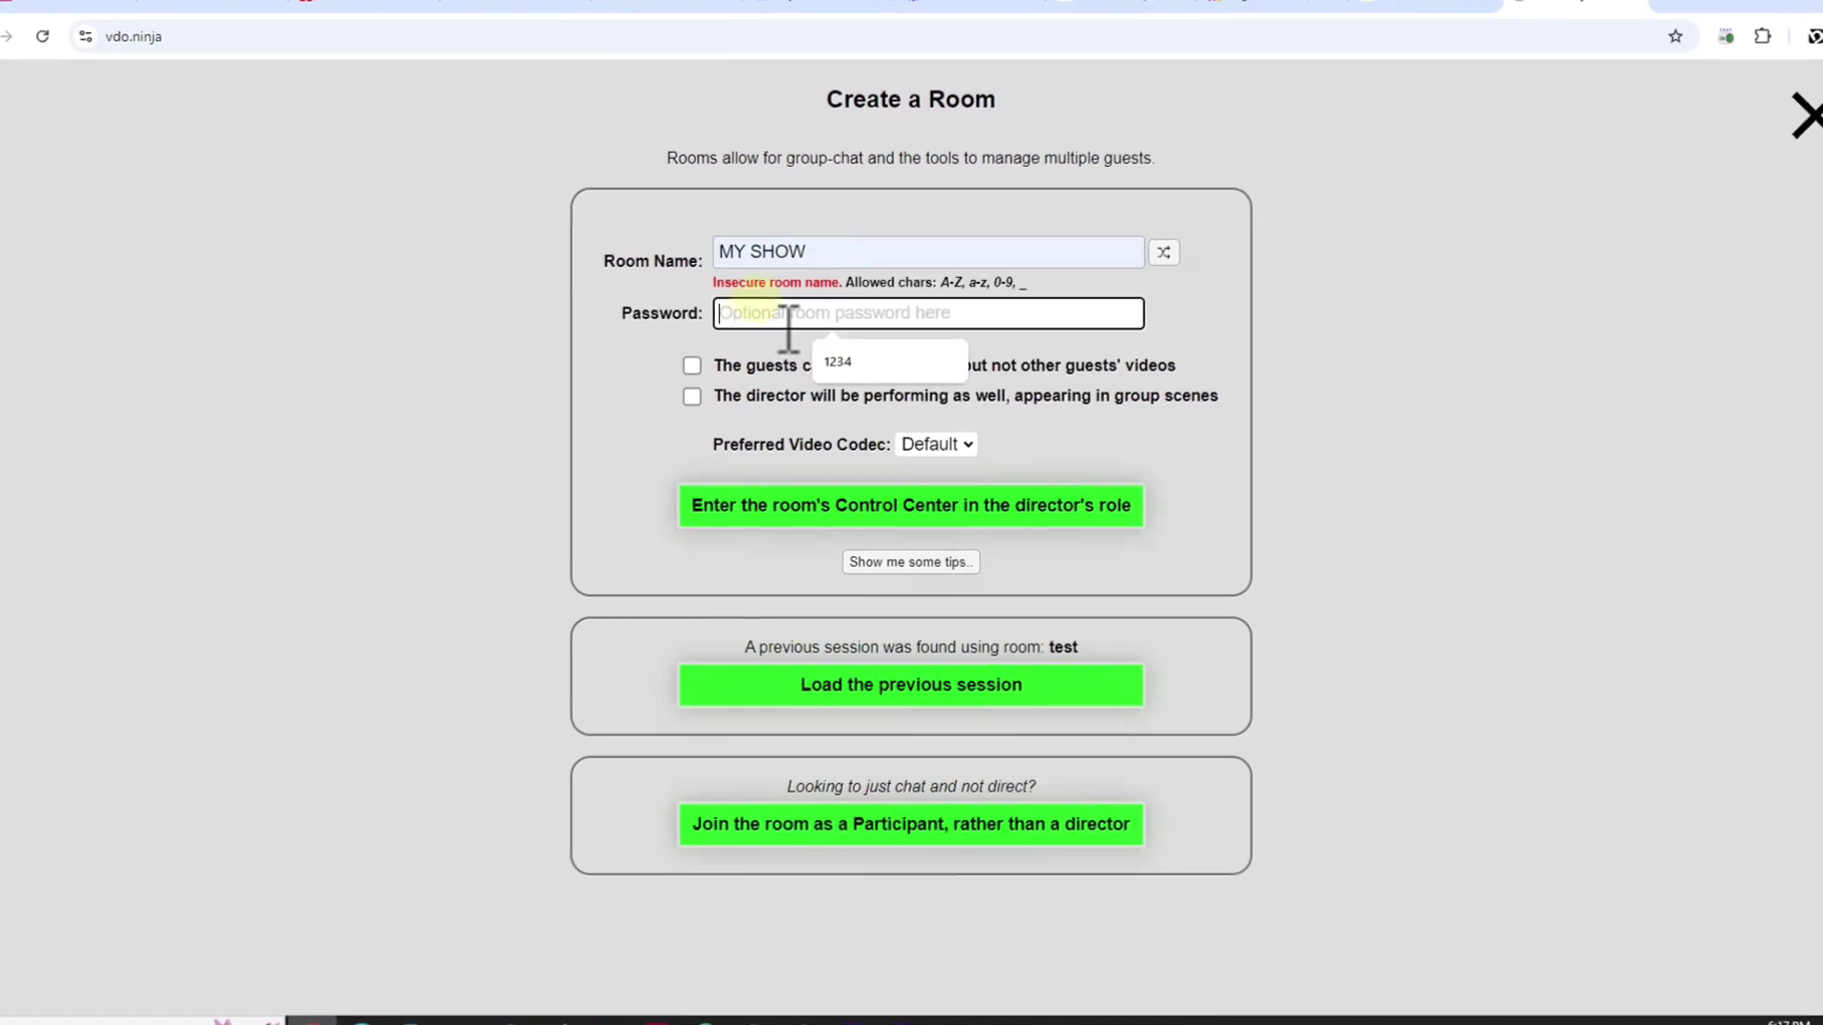
{"action": "left_click", "coordinate": [615, 252]}
{"action": "key", "text": "Tab"}
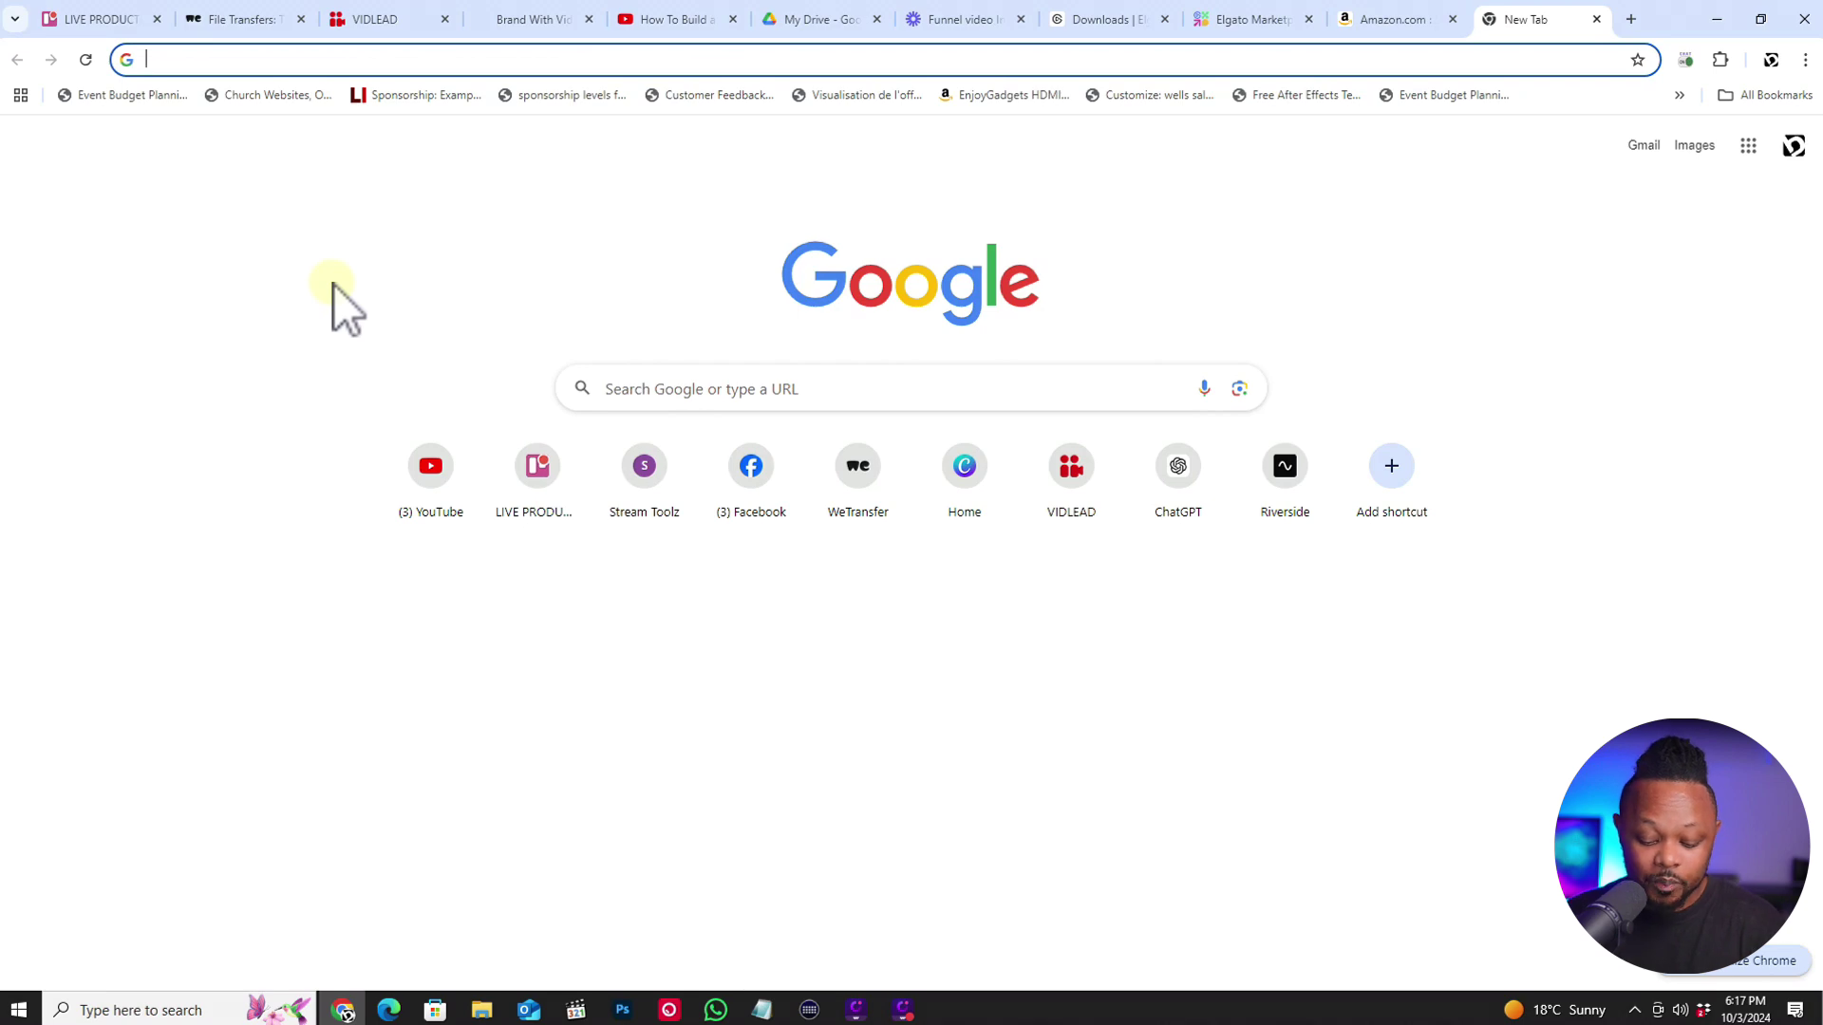
Go to vdo.ninja in Chrome's address bar to load the home page.
{"action": "type", "text": "vi"}
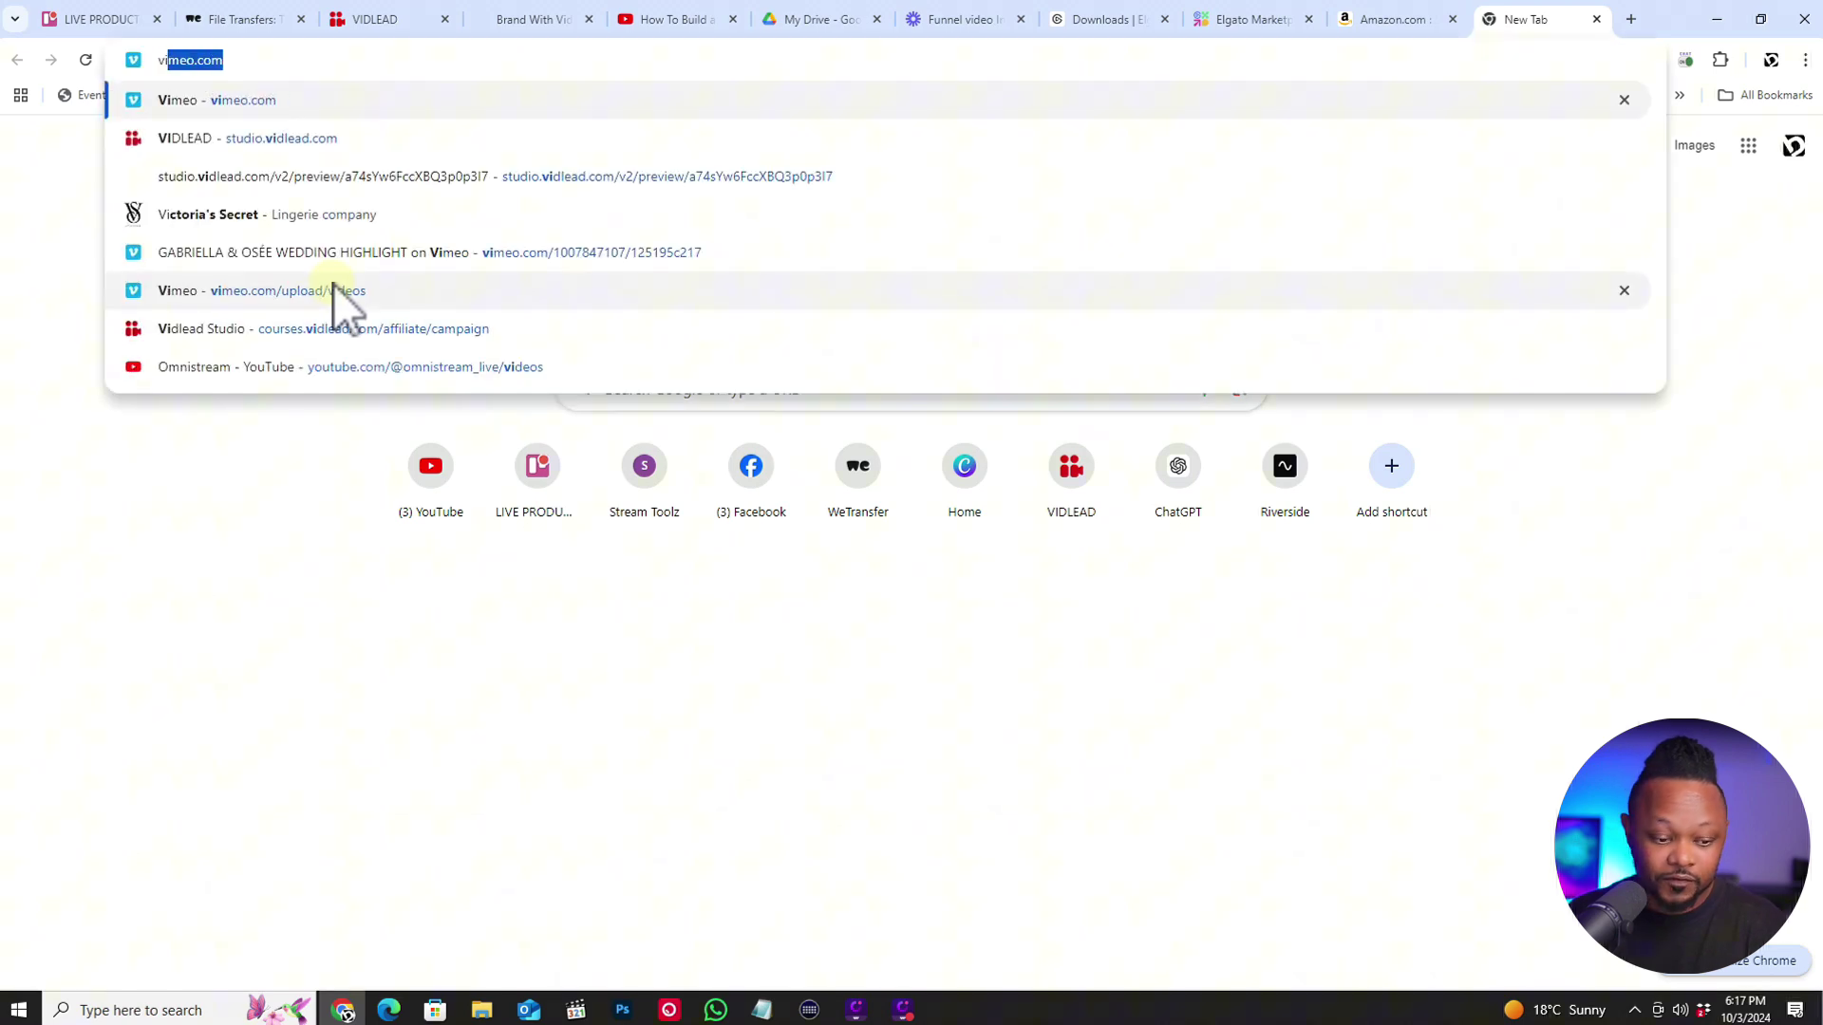
{"action": "key", "text": "BackSpace"}
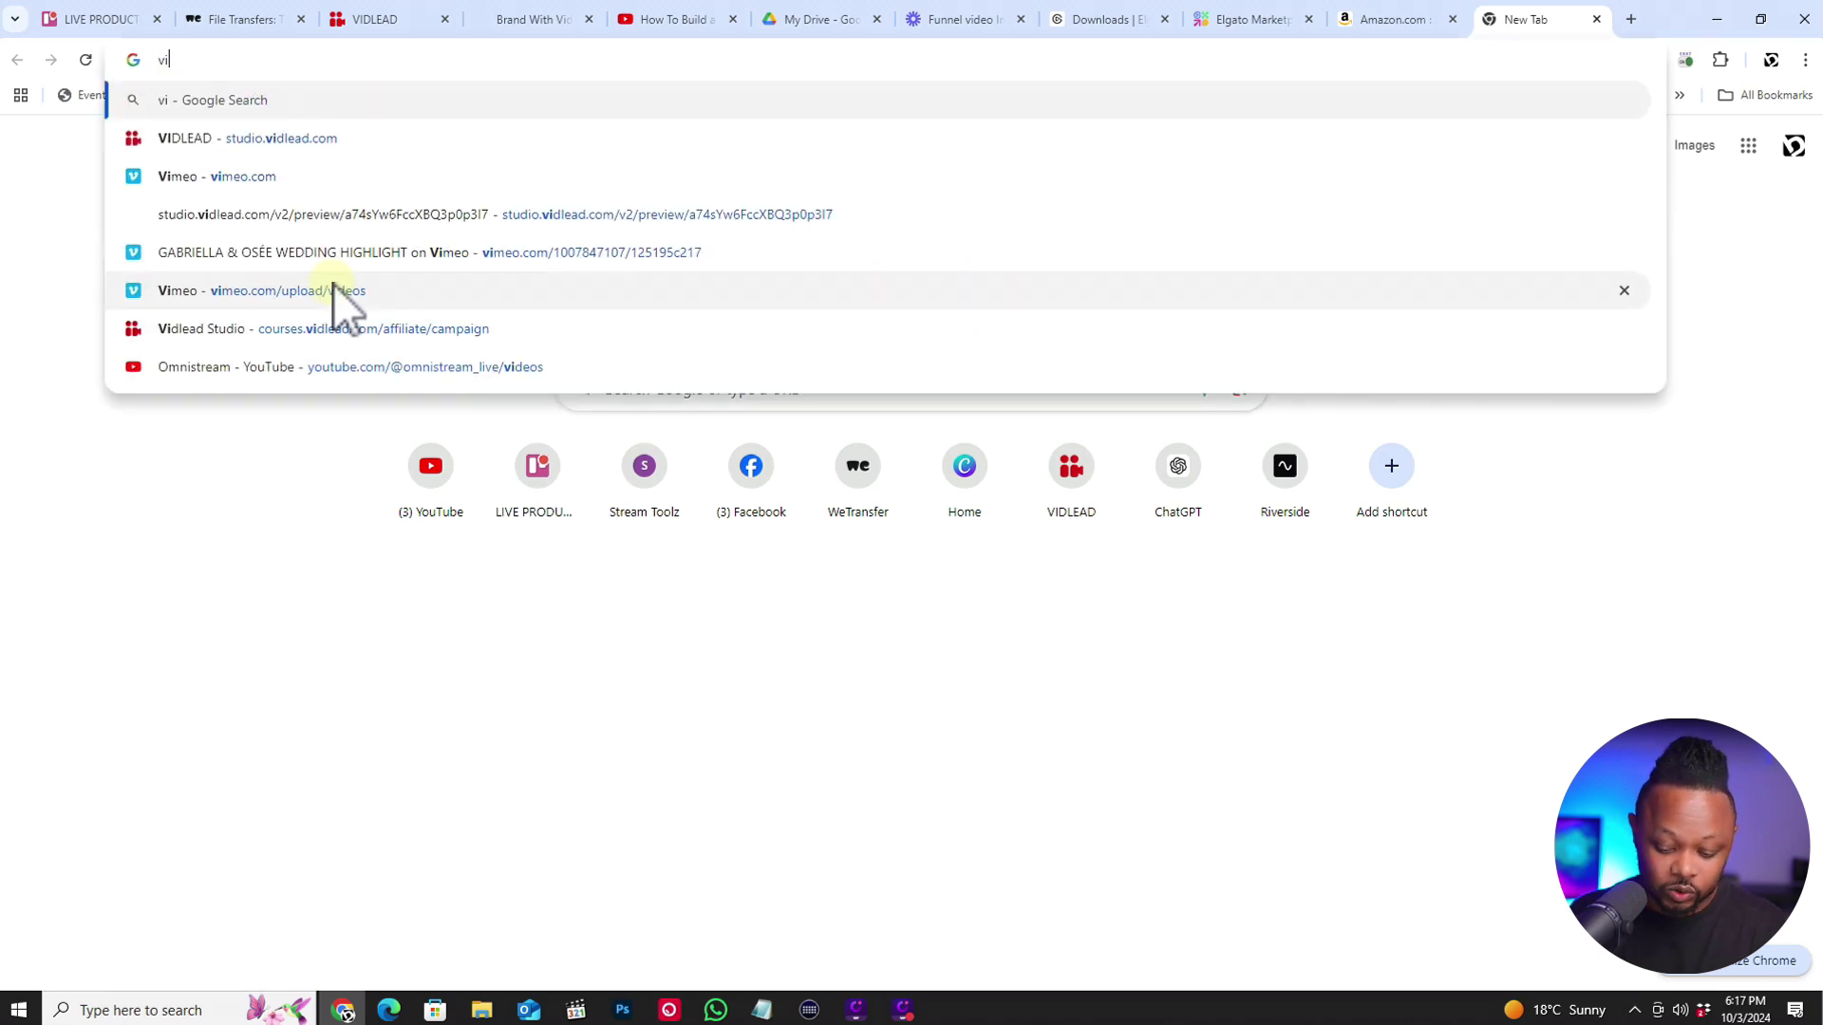
{"action": "key", "text": "BackSpace"}
{"action": "type", "text": "d"}
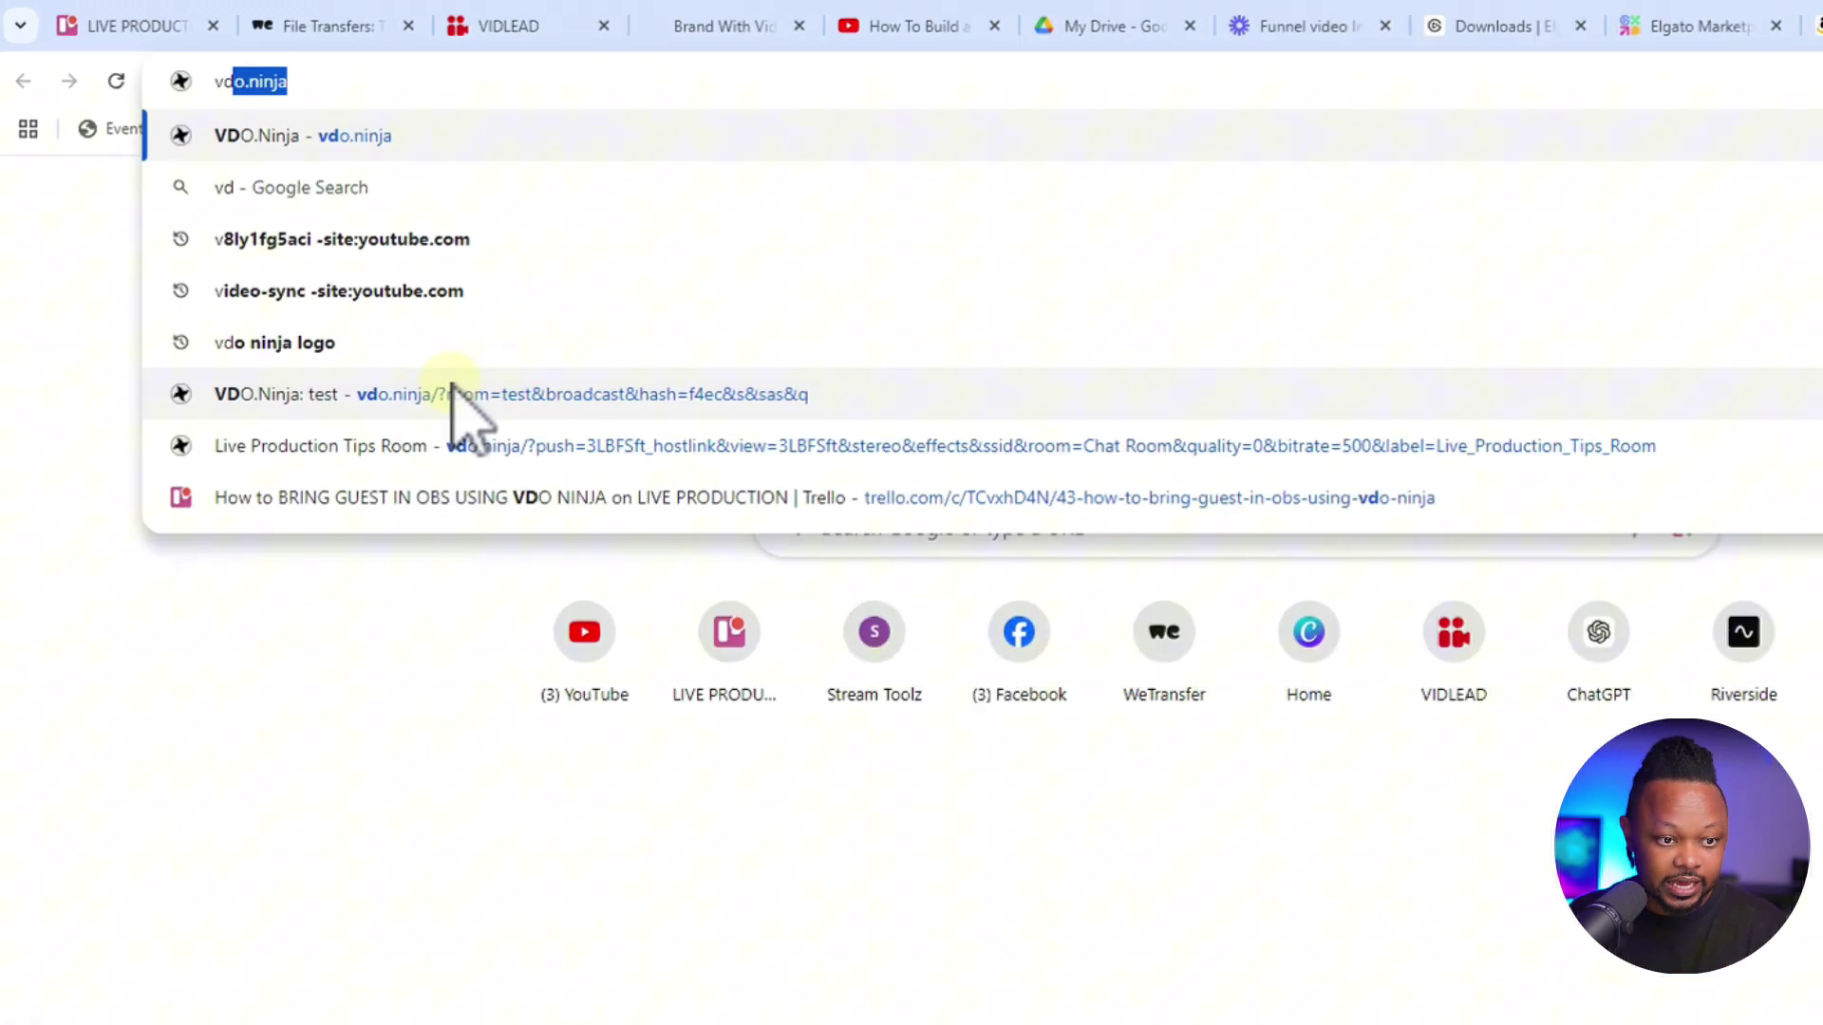
{"action": "key", "text": "Return"}
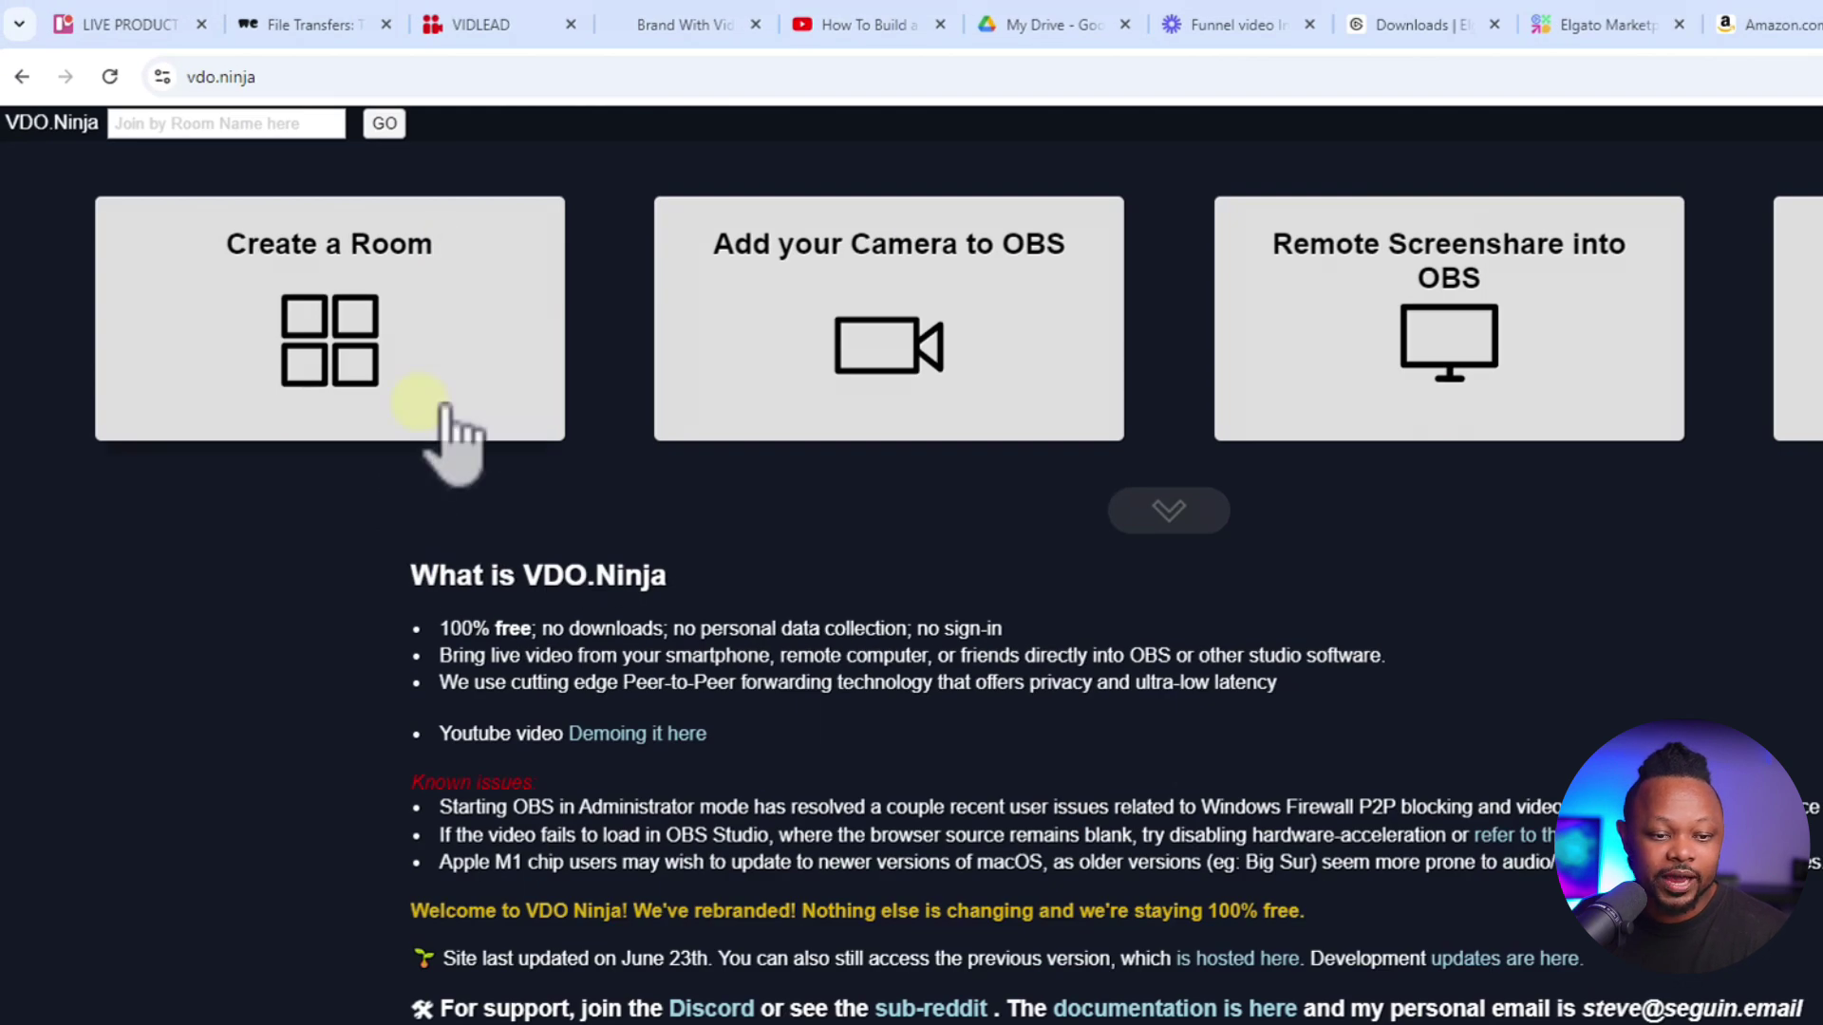
In the Create a Room form, name the room 'test' and fill in the saved password.
{"action": "left_click", "coordinate": [444, 341]}
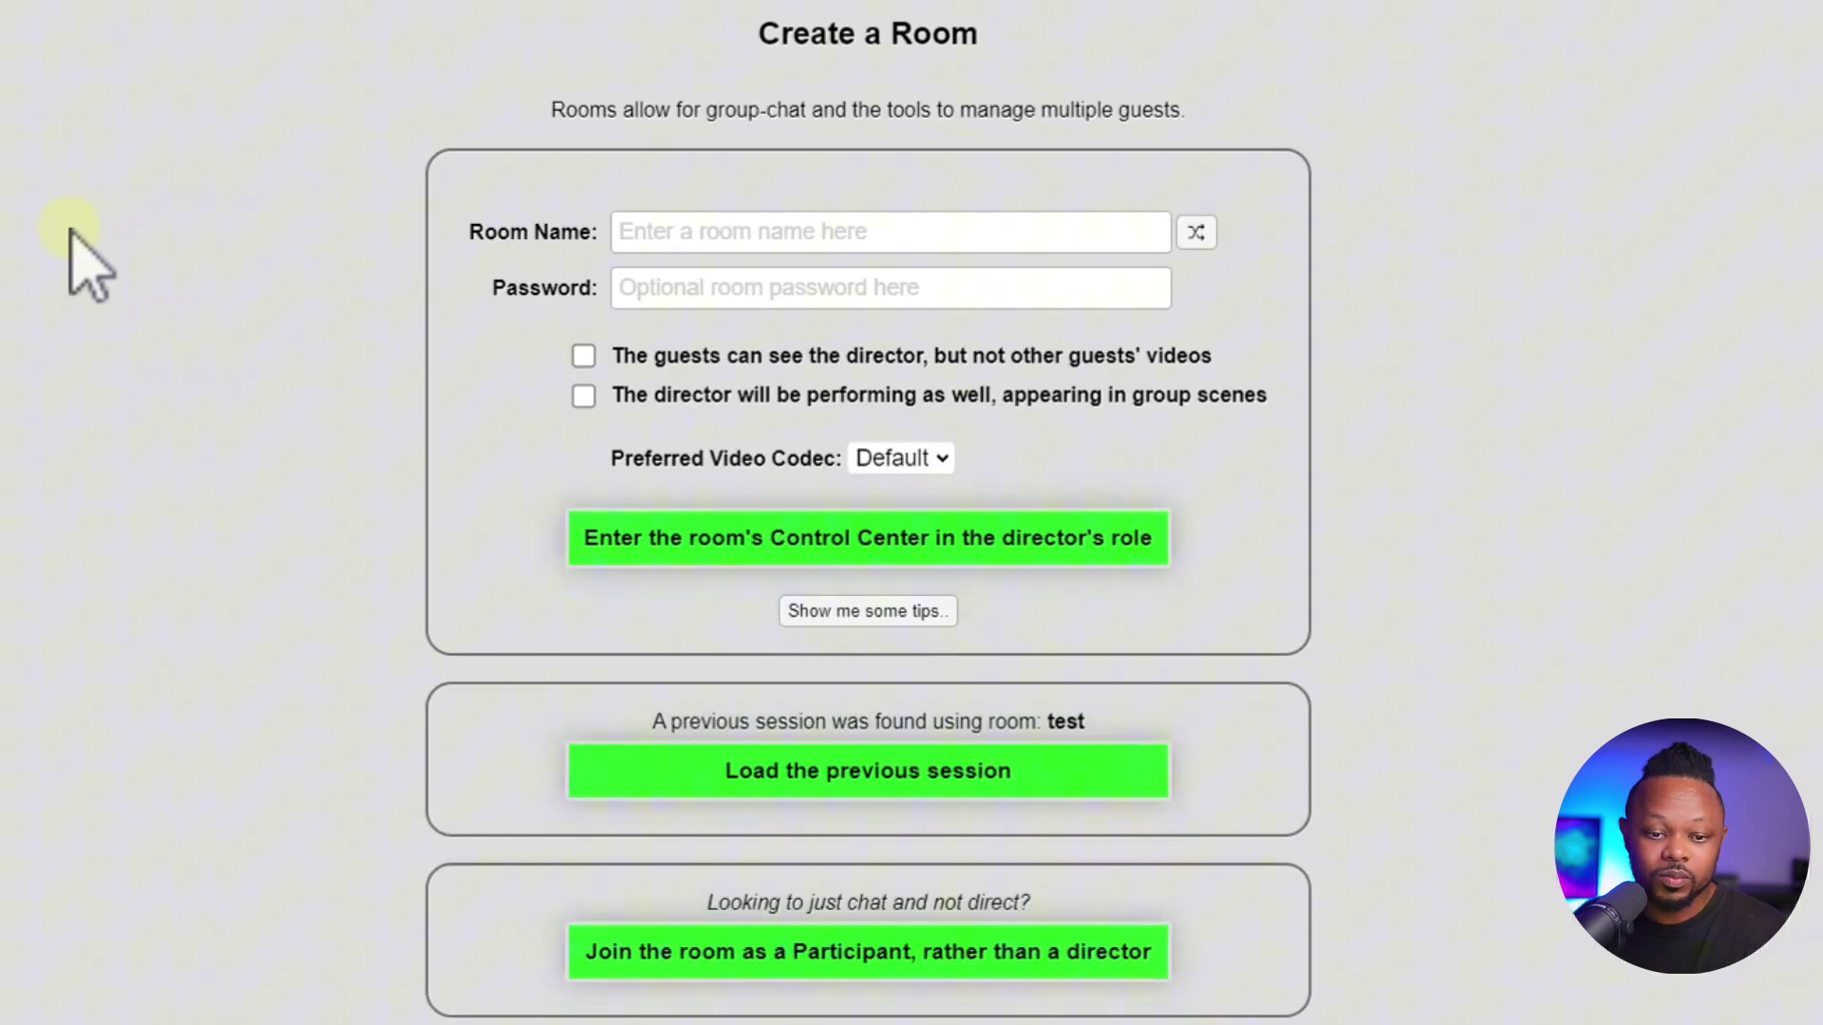
{"action": "left_click", "coordinate": [753, 240]}
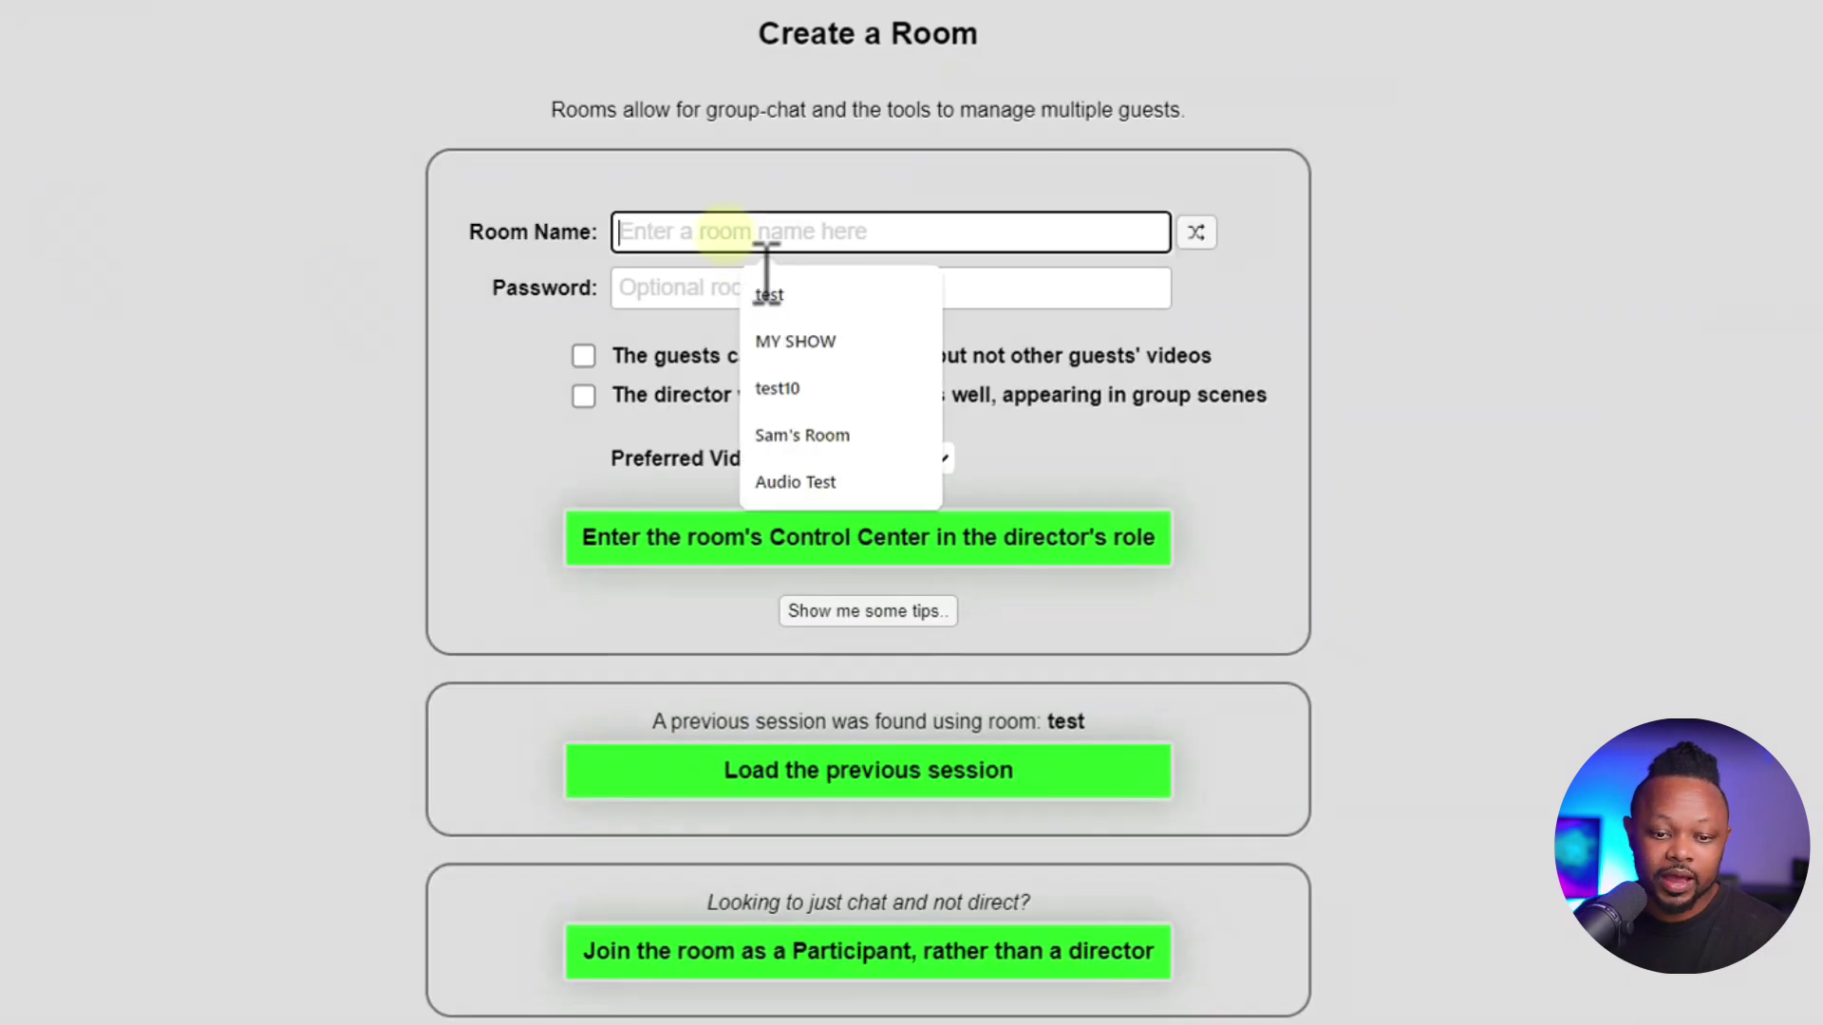
{"action": "left_click", "coordinate": [798, 323]}
{"action": "left_click", "coordinate": [705, 318]}
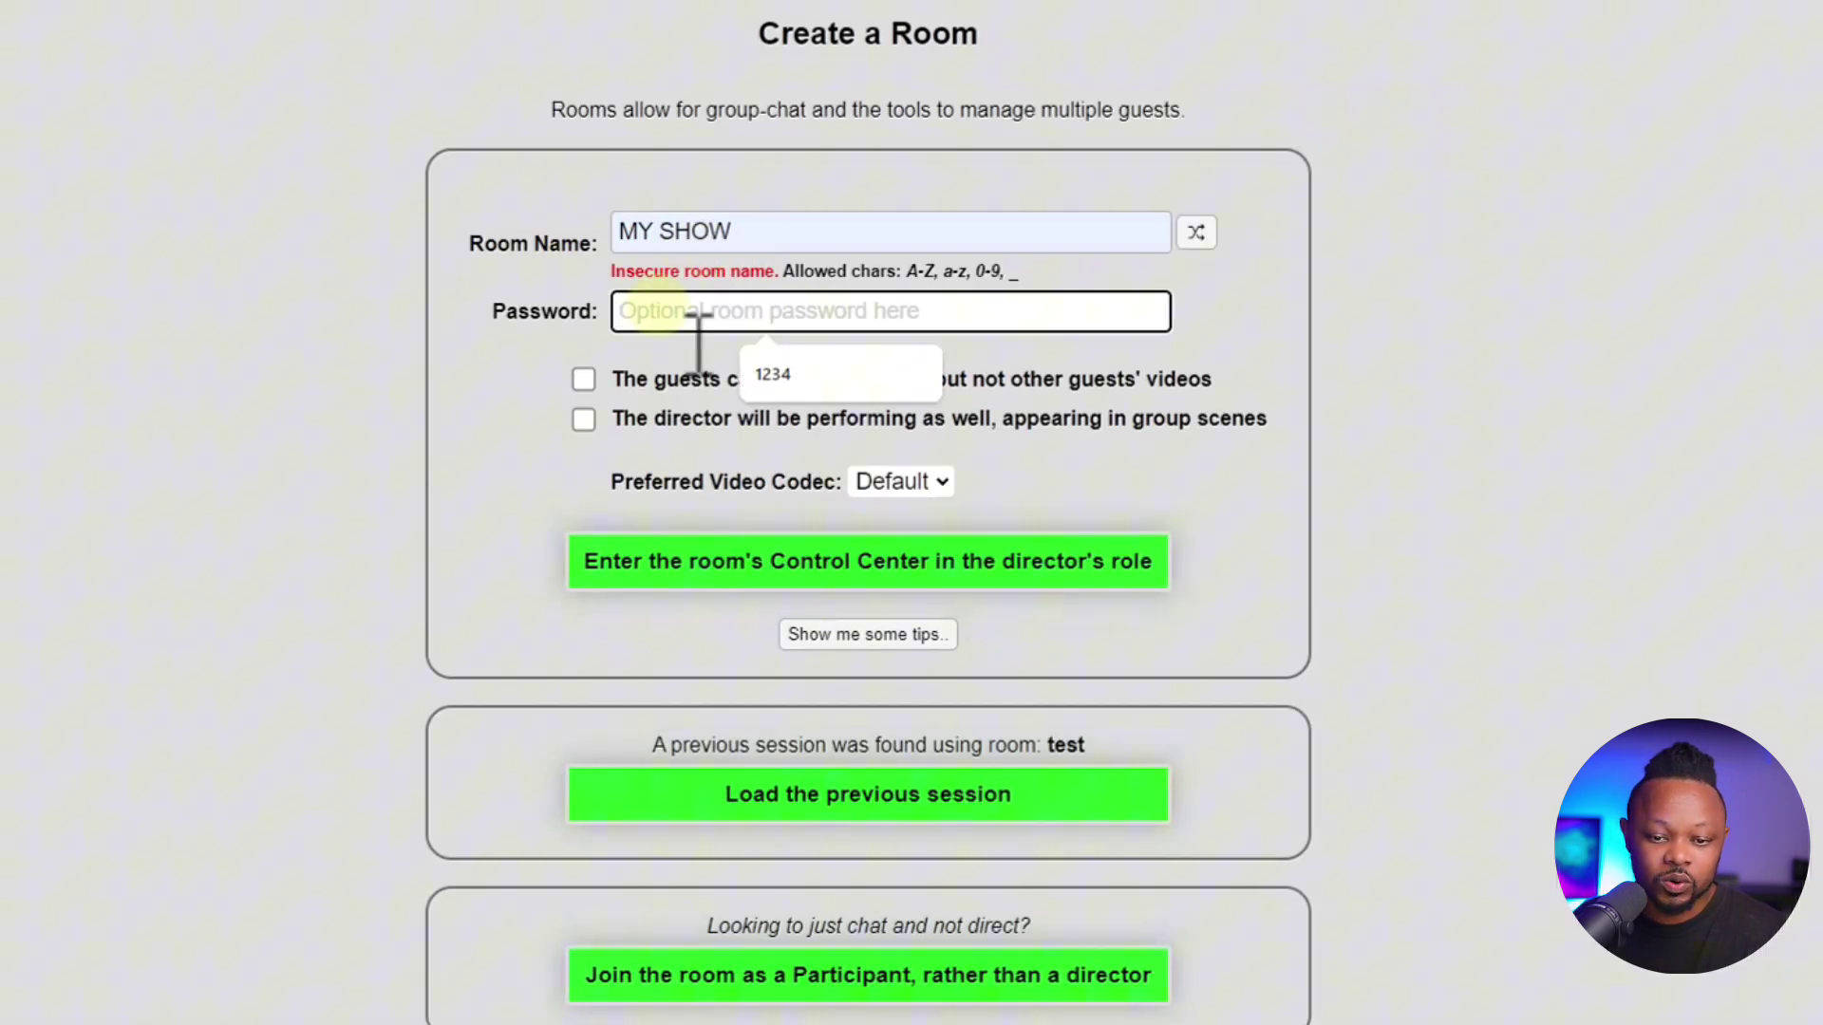
{"action": "left_click", "coordinate": [487, 245]}
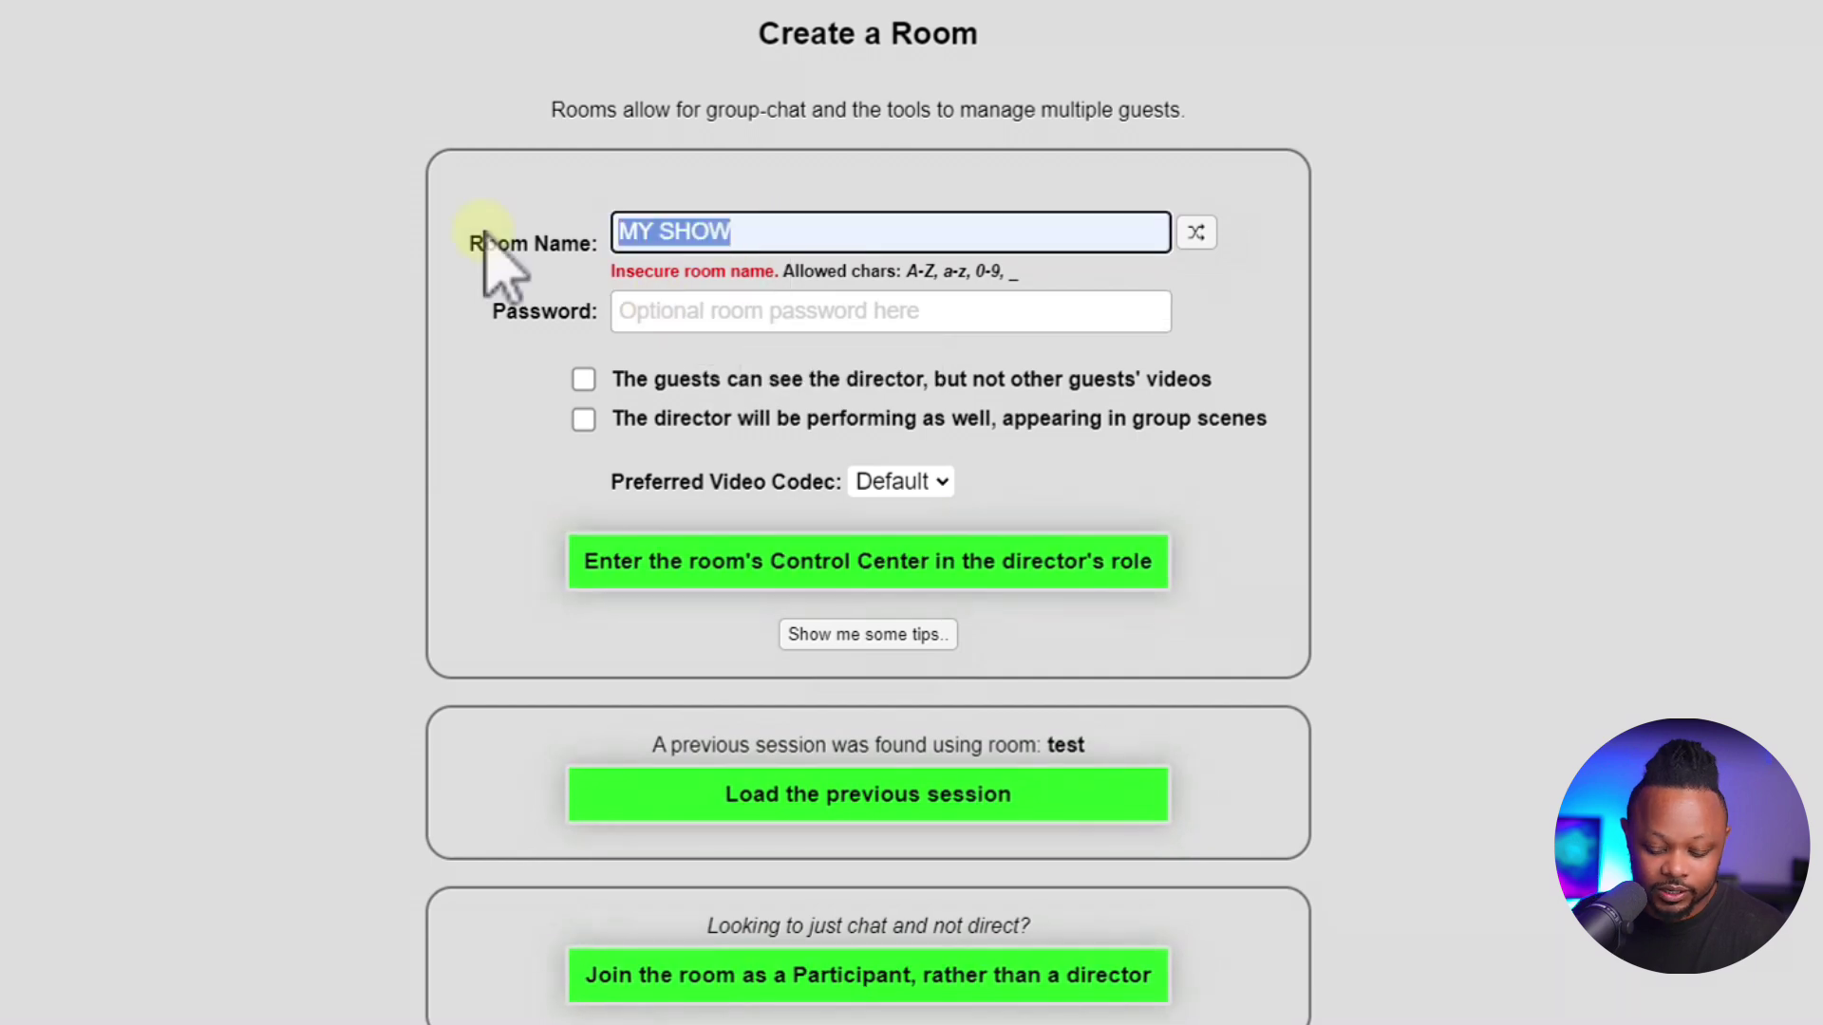
{"action": "type", "text": "Te"}
{"action": "left_click", "coordinate": [774, 295]}
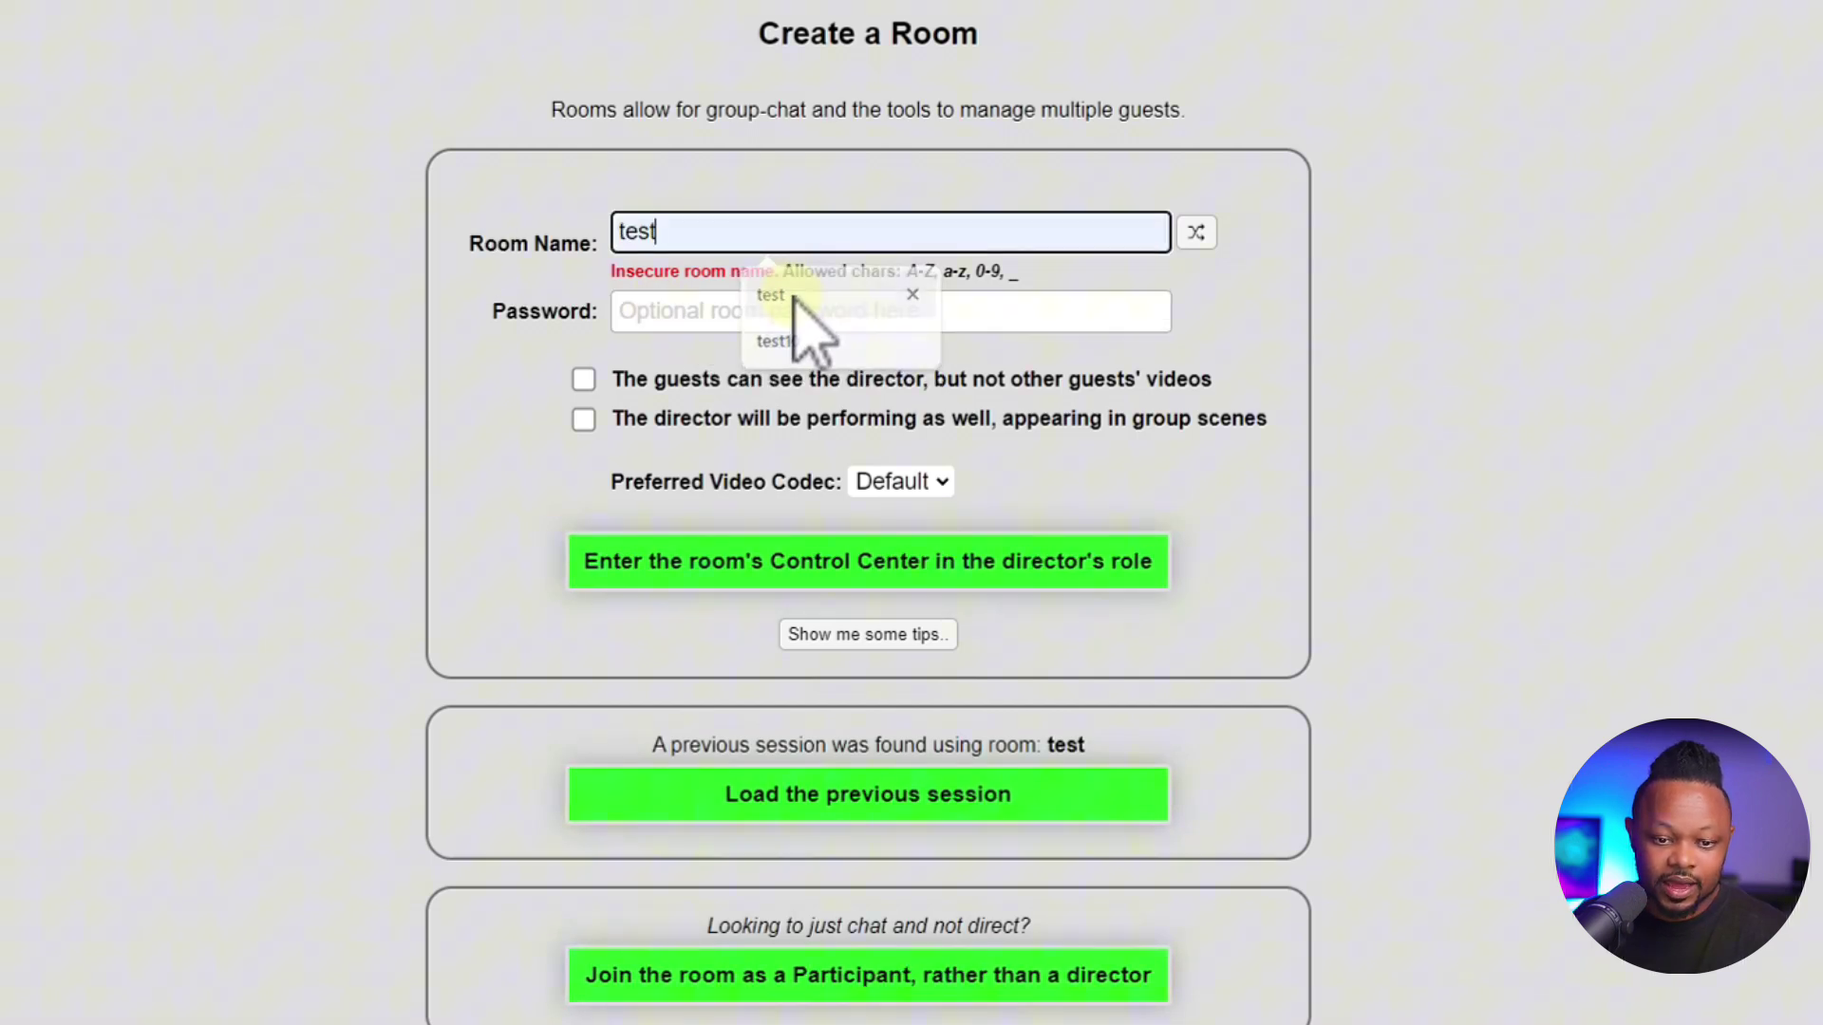
{"action": "left_click", "coordinate": [665, 318]}
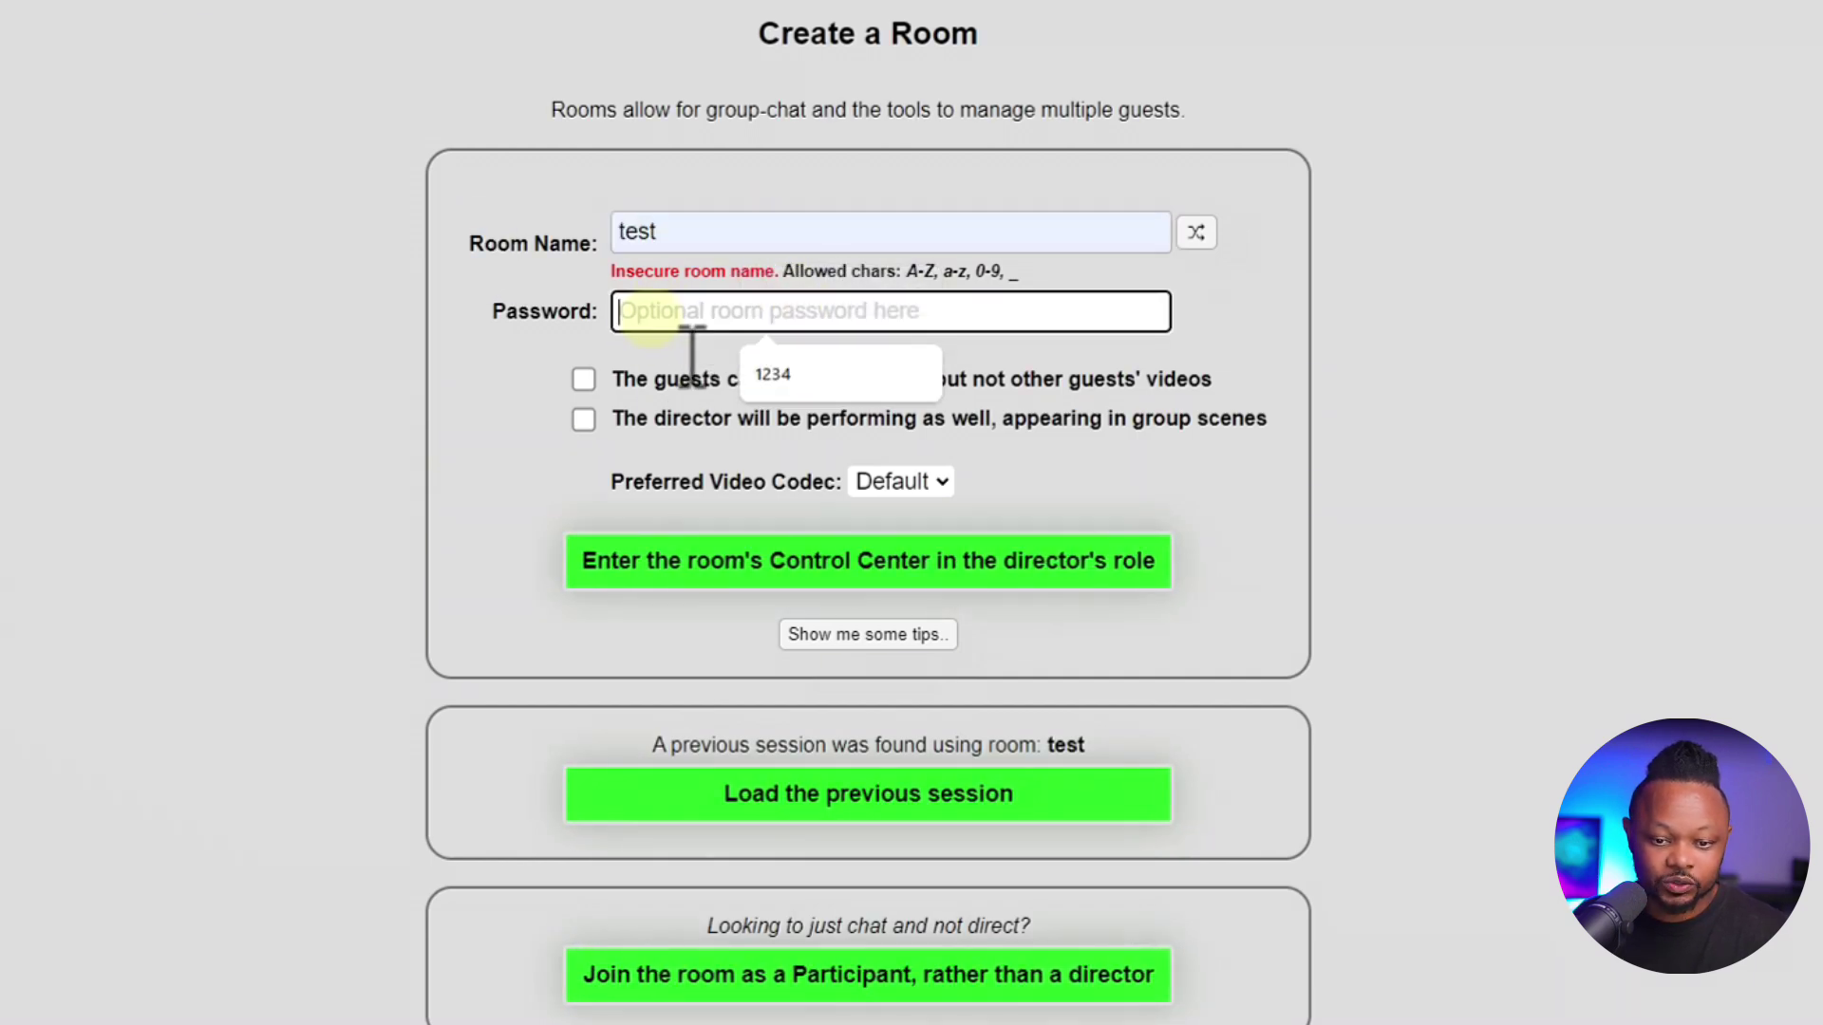
{"action": "left_click", "coordinate": [812, 384]}
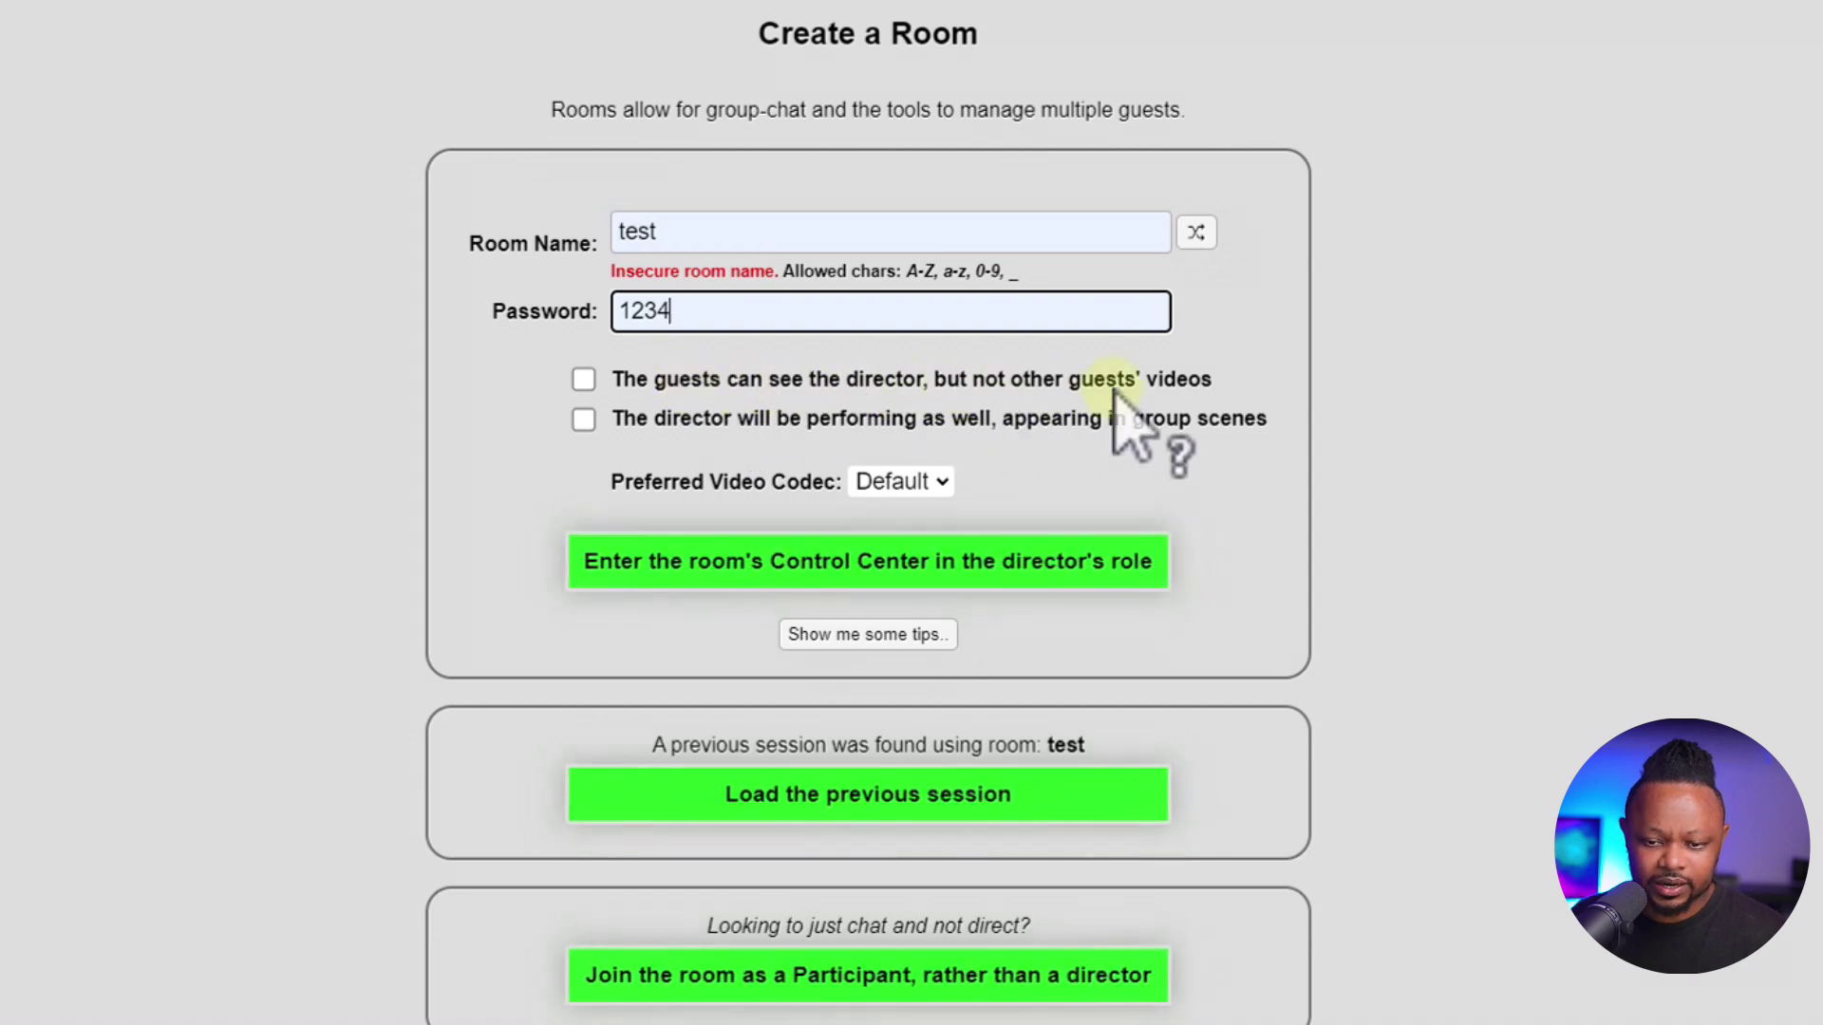
Let guests see only the director and choose H264 as the preferred video codec.
{"action": "left_click", "coordinate": [583, 378]}
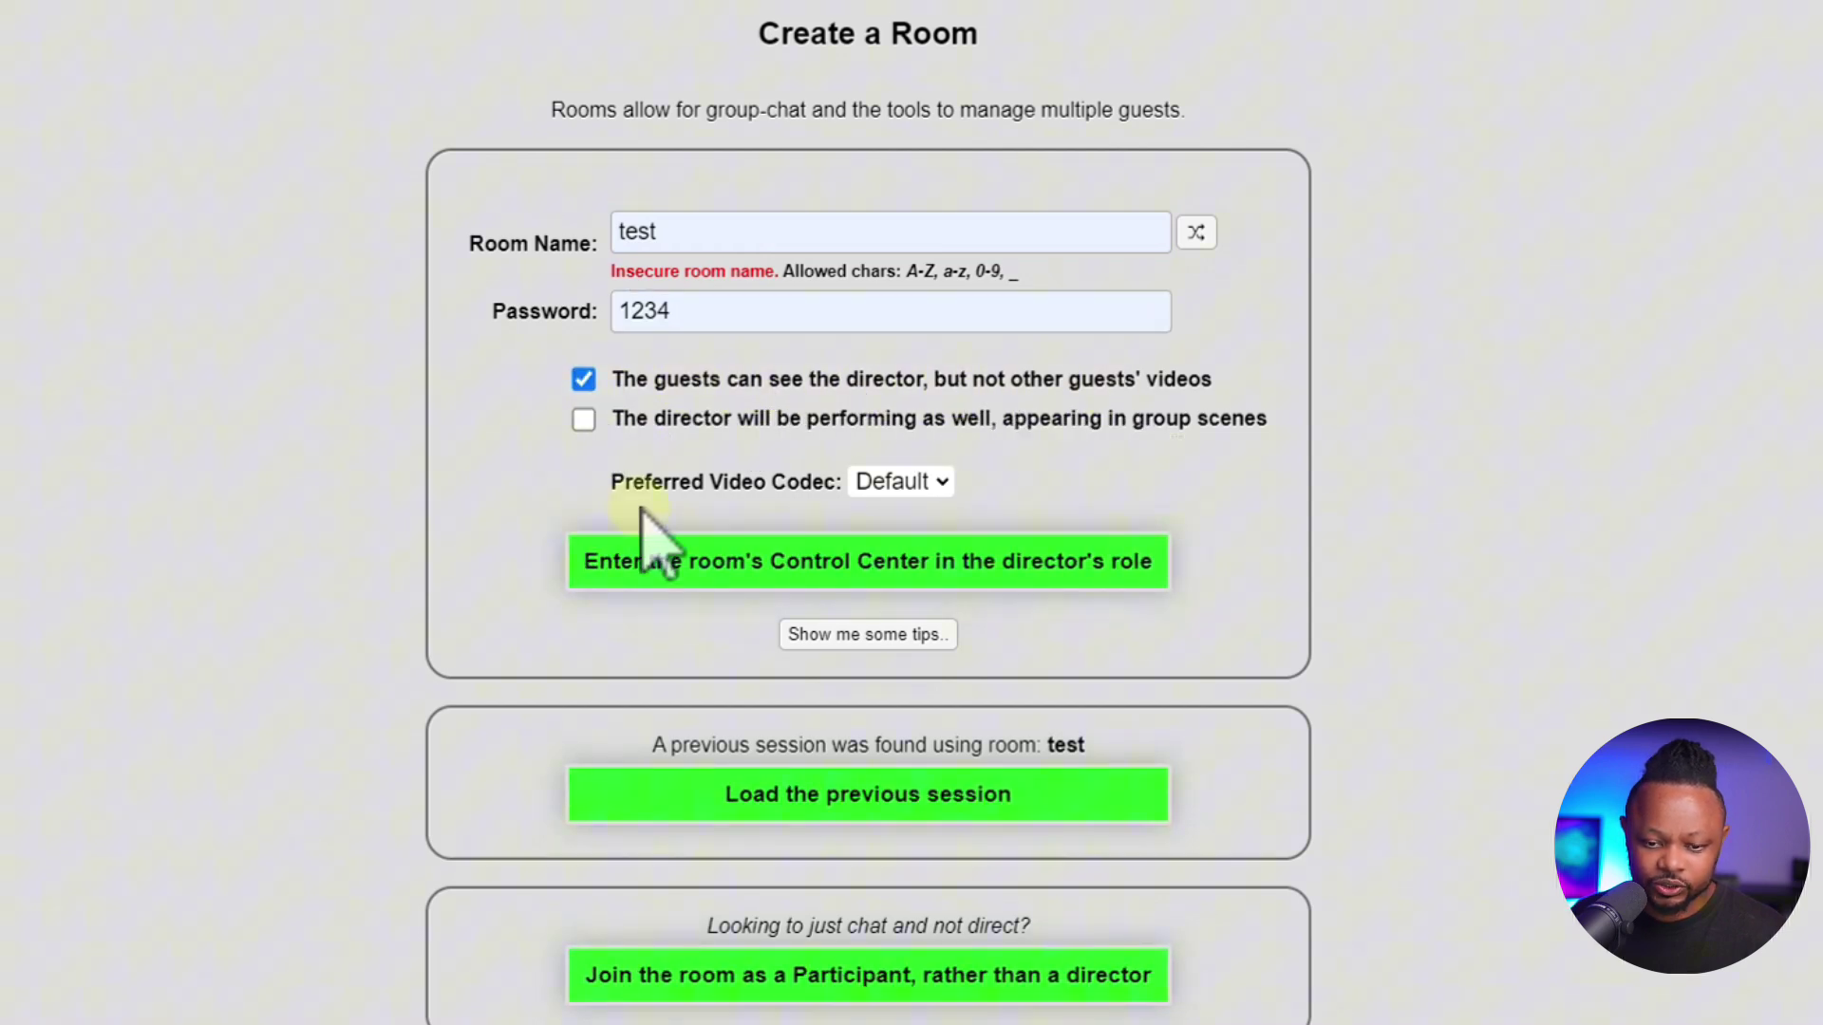
{"action": "left_click", "coordinate": [910, 481]}
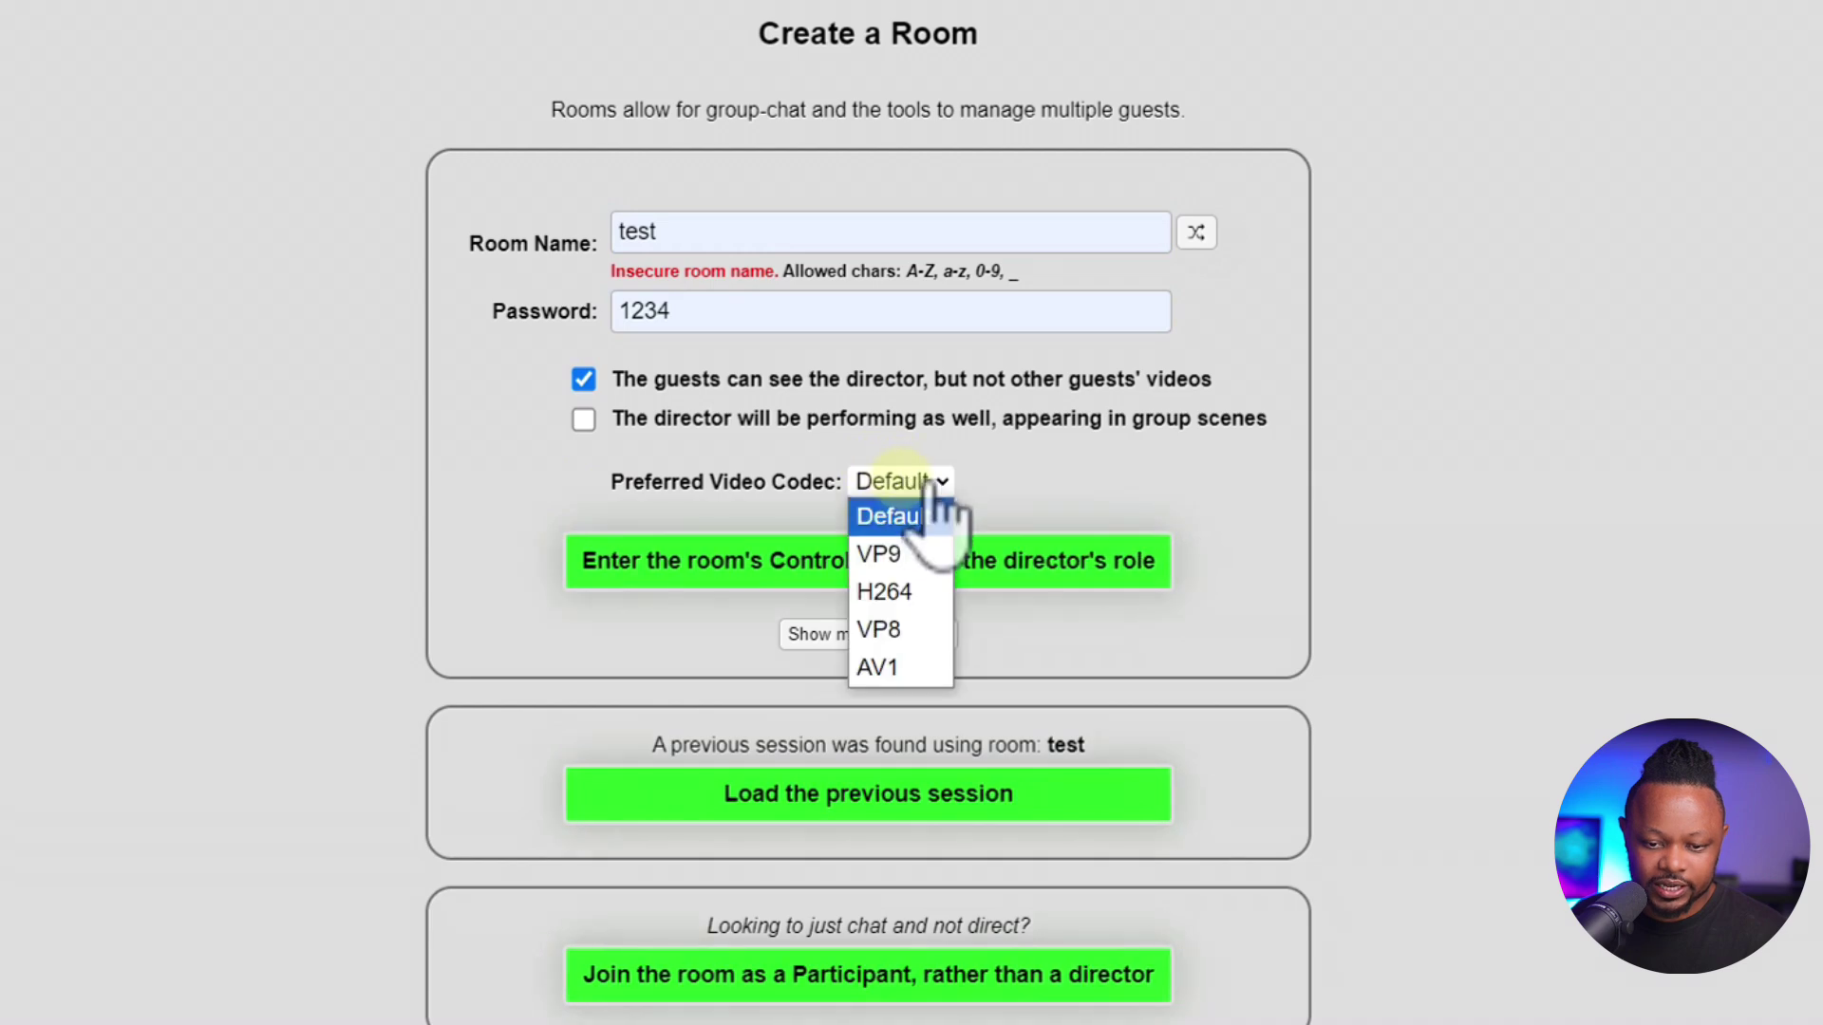
{"action": "left_click", "coordinate": [914, 593]}
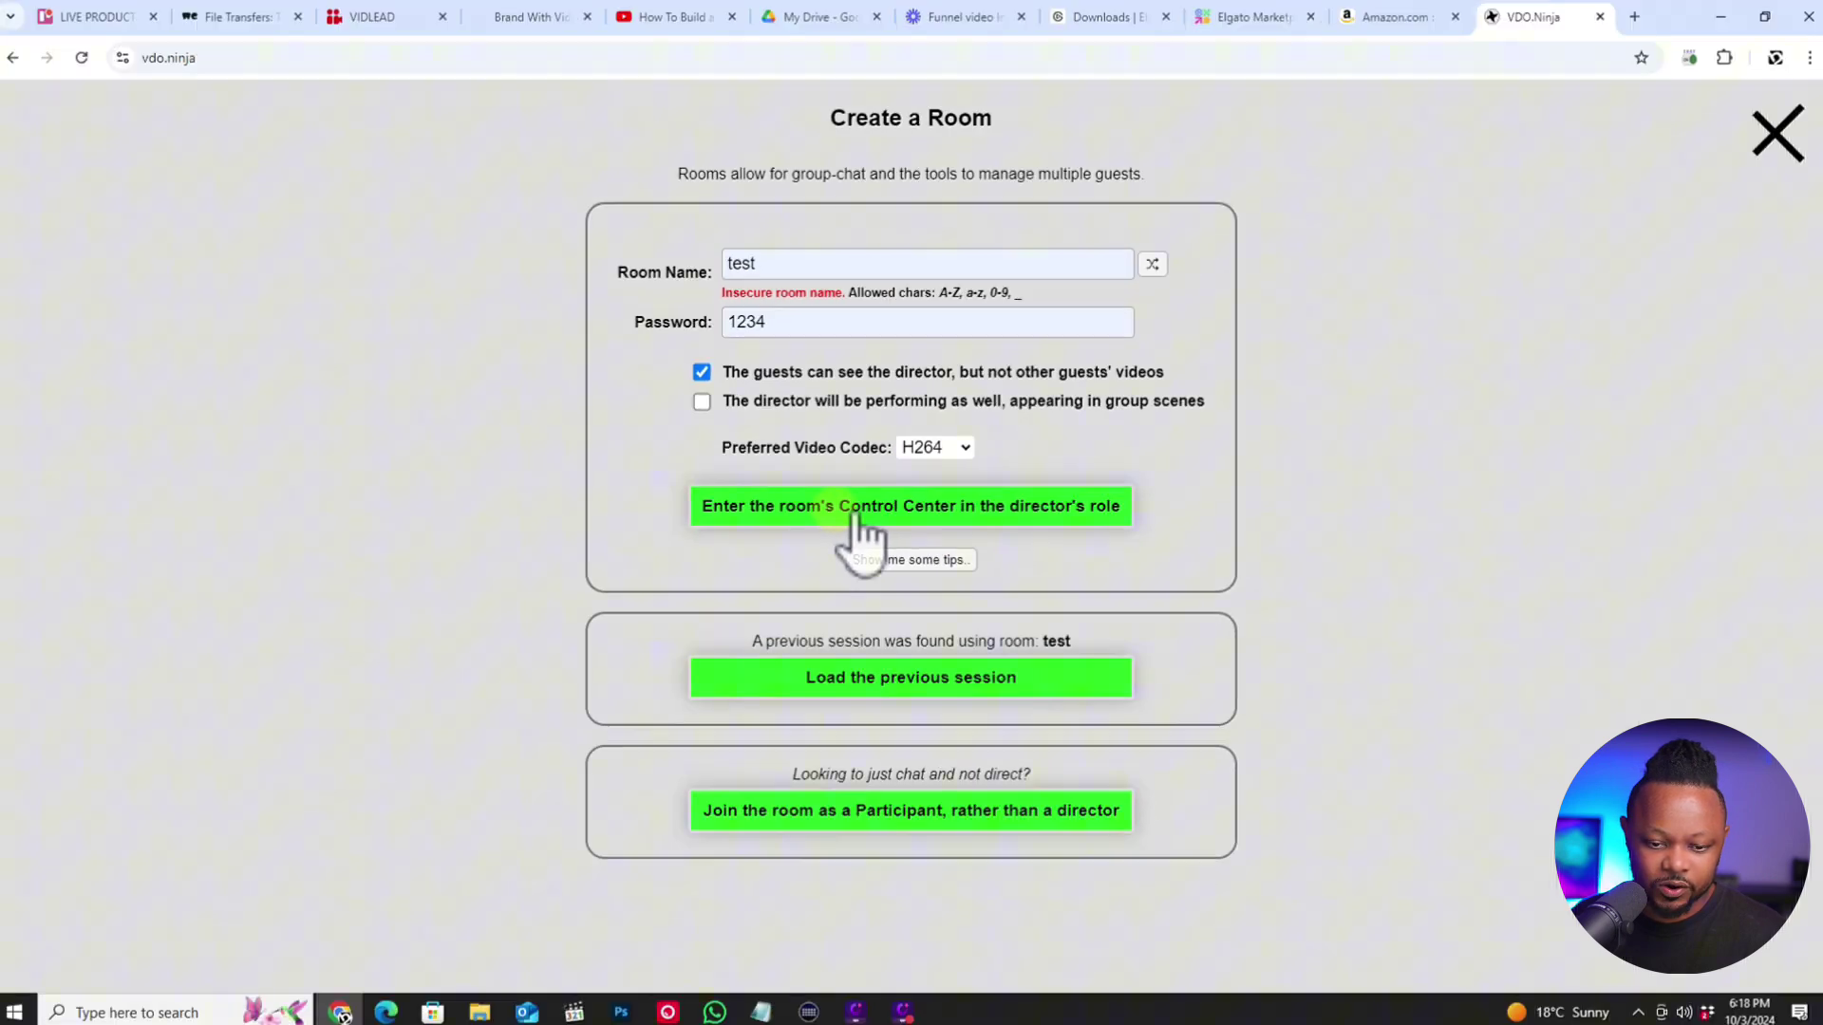
Enter room 'test' as director to reach its control center with invite and scene links.
{"action": "left_click", "coordinate": [902, 570]}
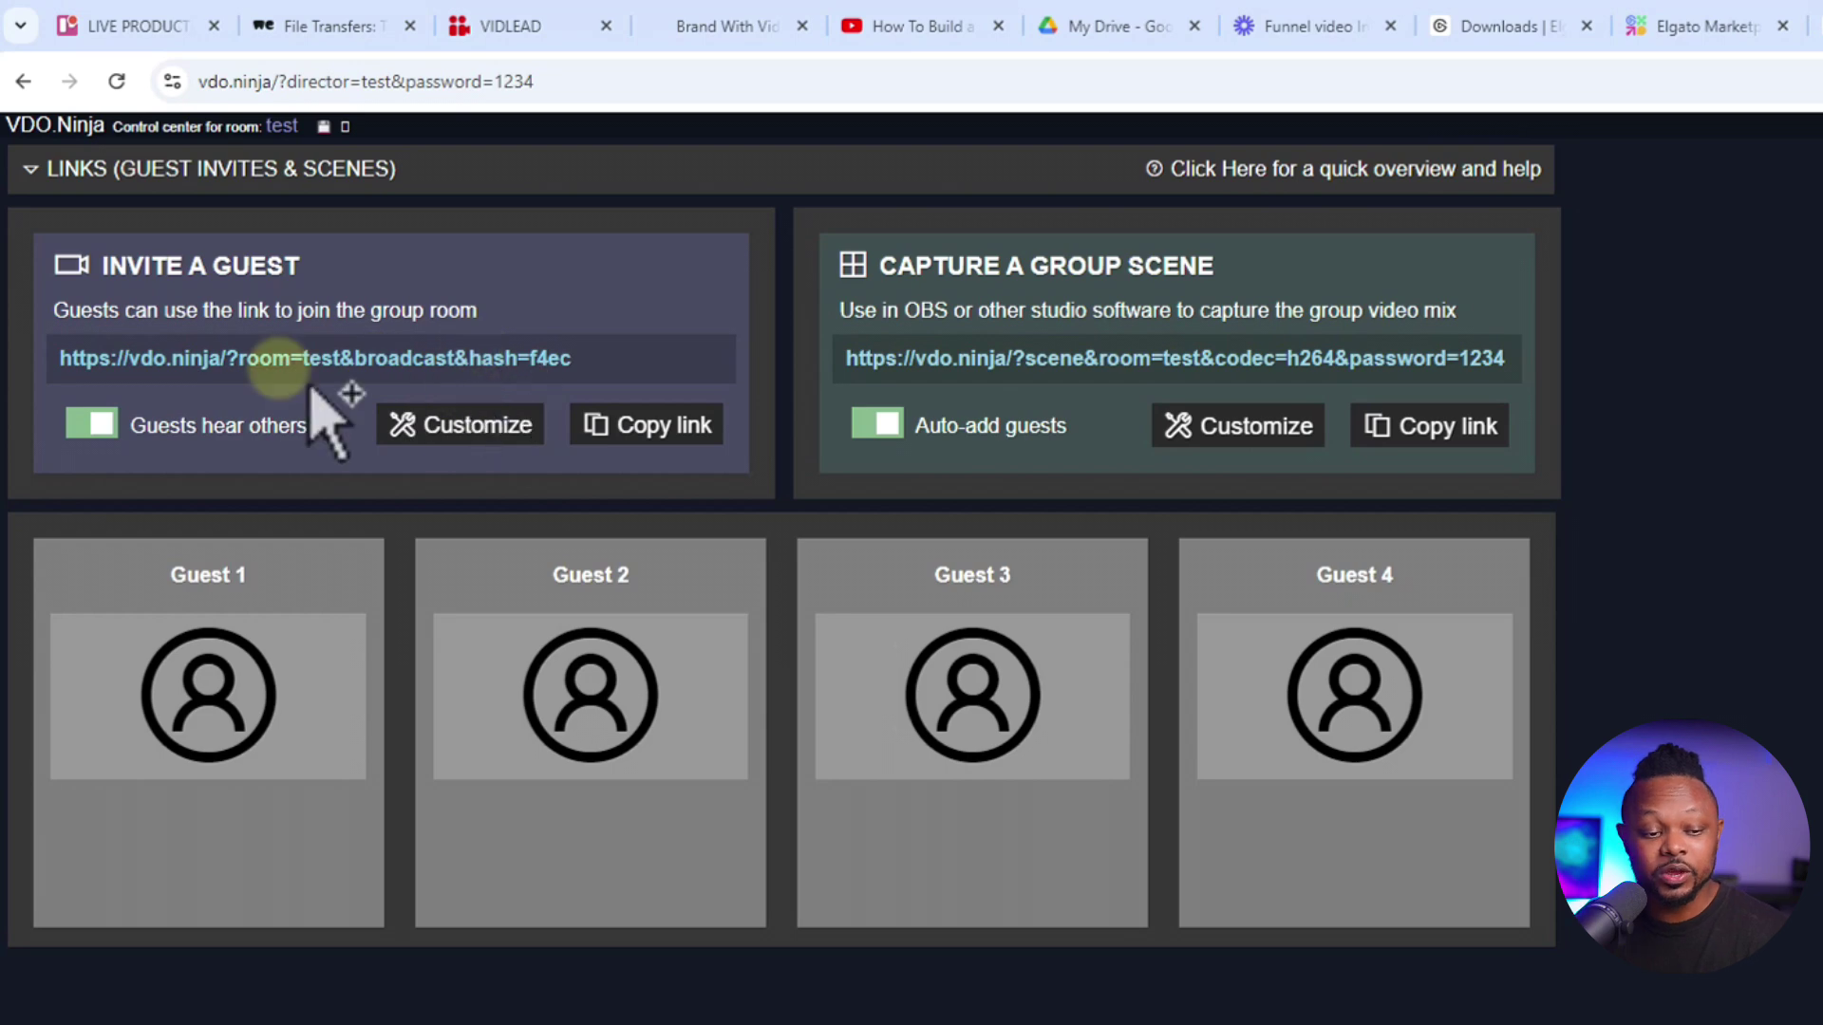
Show the Customize options for the Invite a Guest link.
{"action": "left_click", "coordinate": [480, 434]}
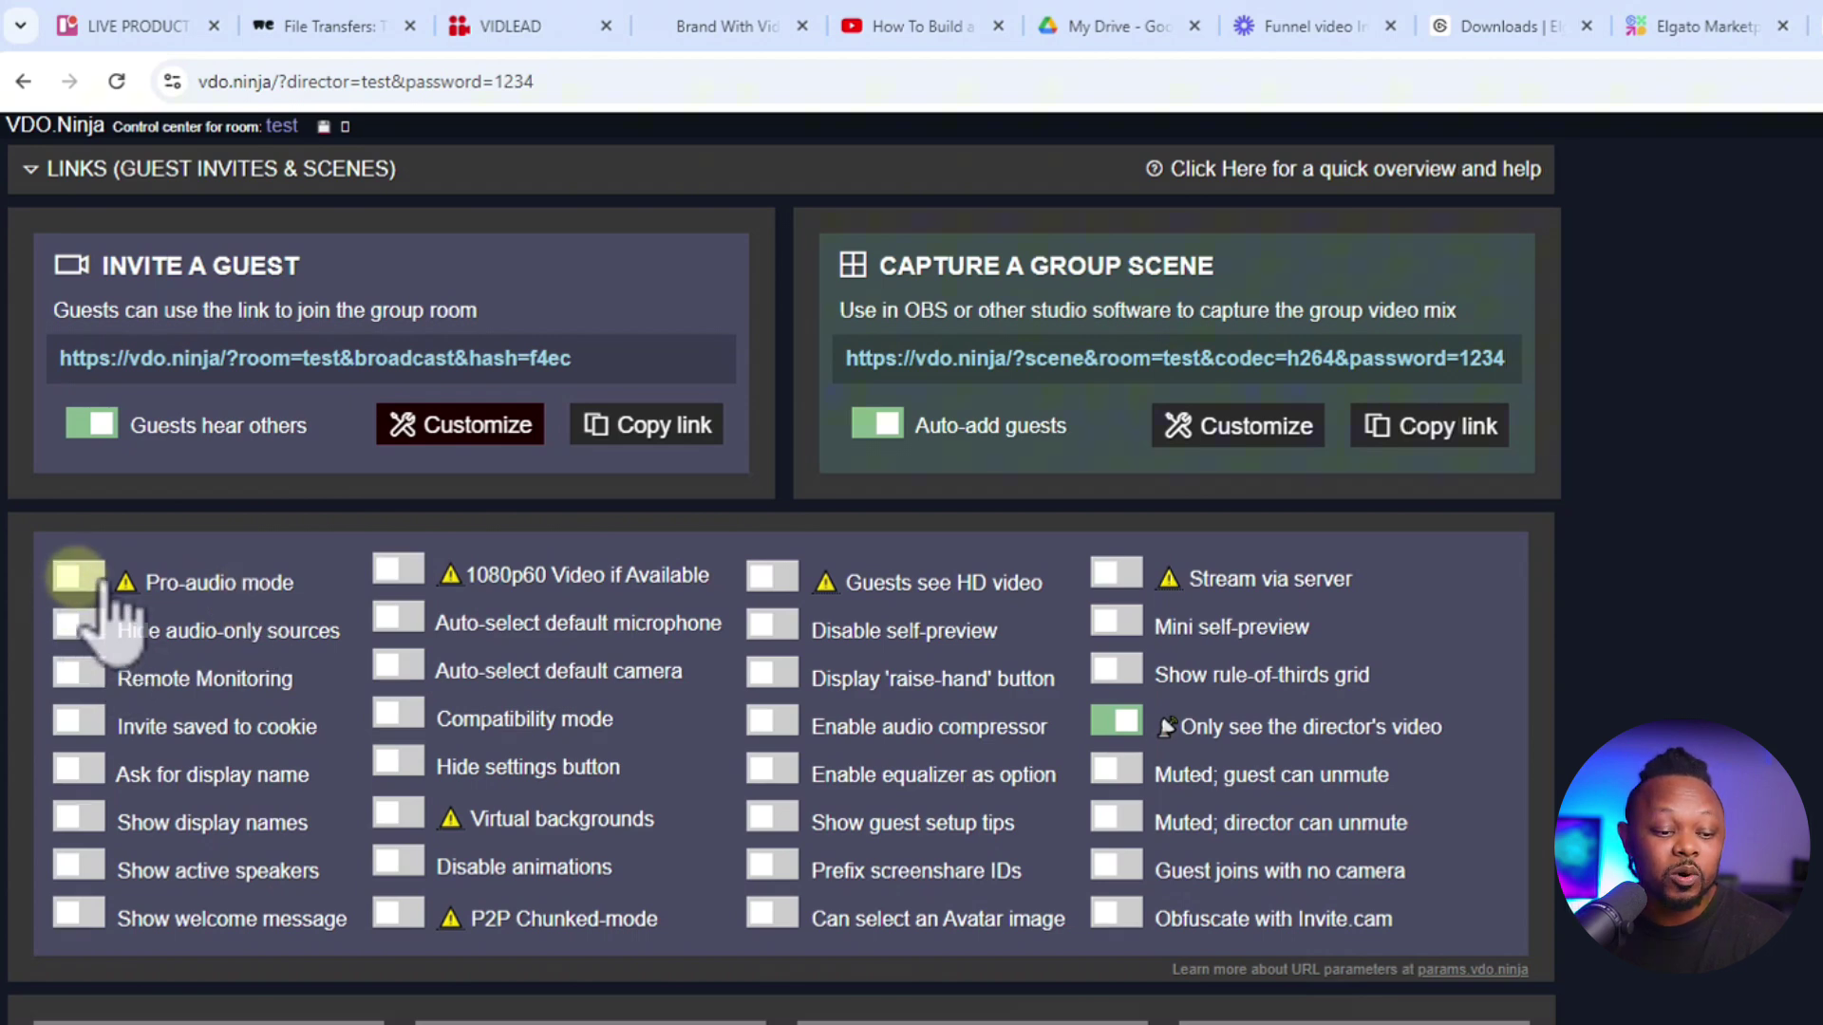
{"action": "mouse_move", "coordinate": [198, 593]}
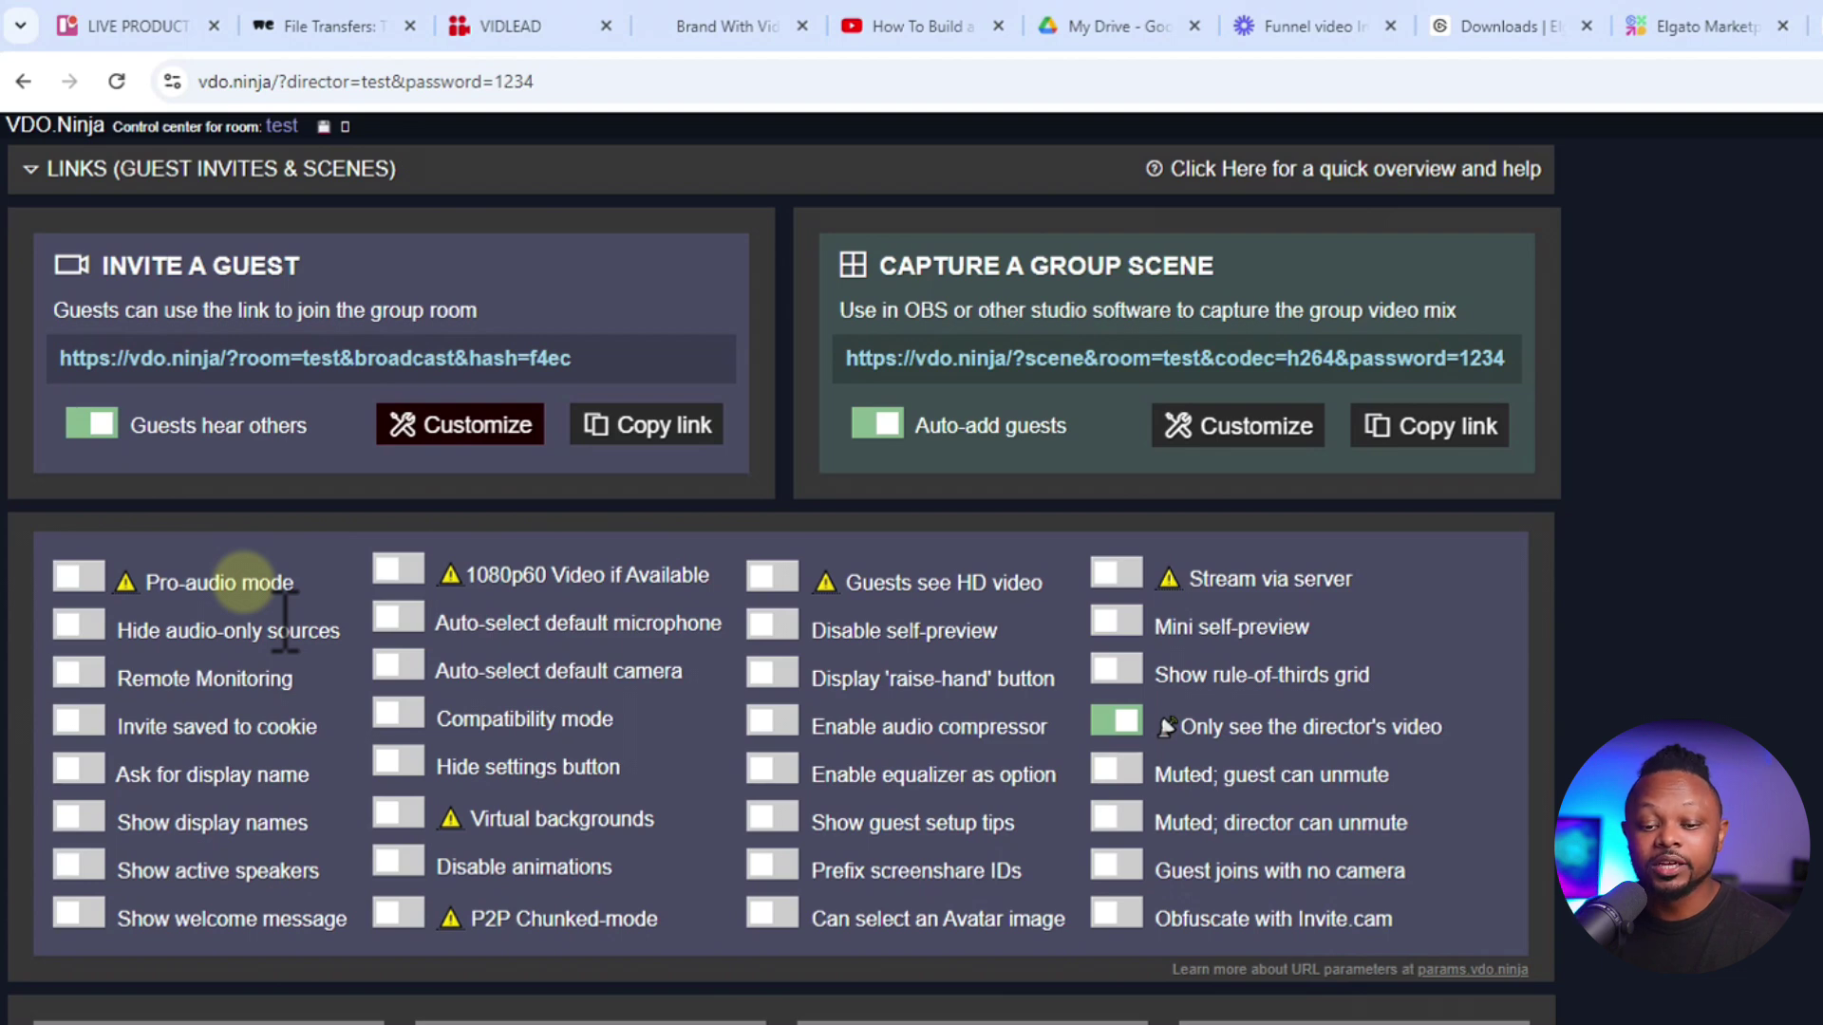
Switch on Pro-audio mode and 1080p60 Video if Available for the guest invite.
{"action": "left_click", "coordinate": [78, 577]}
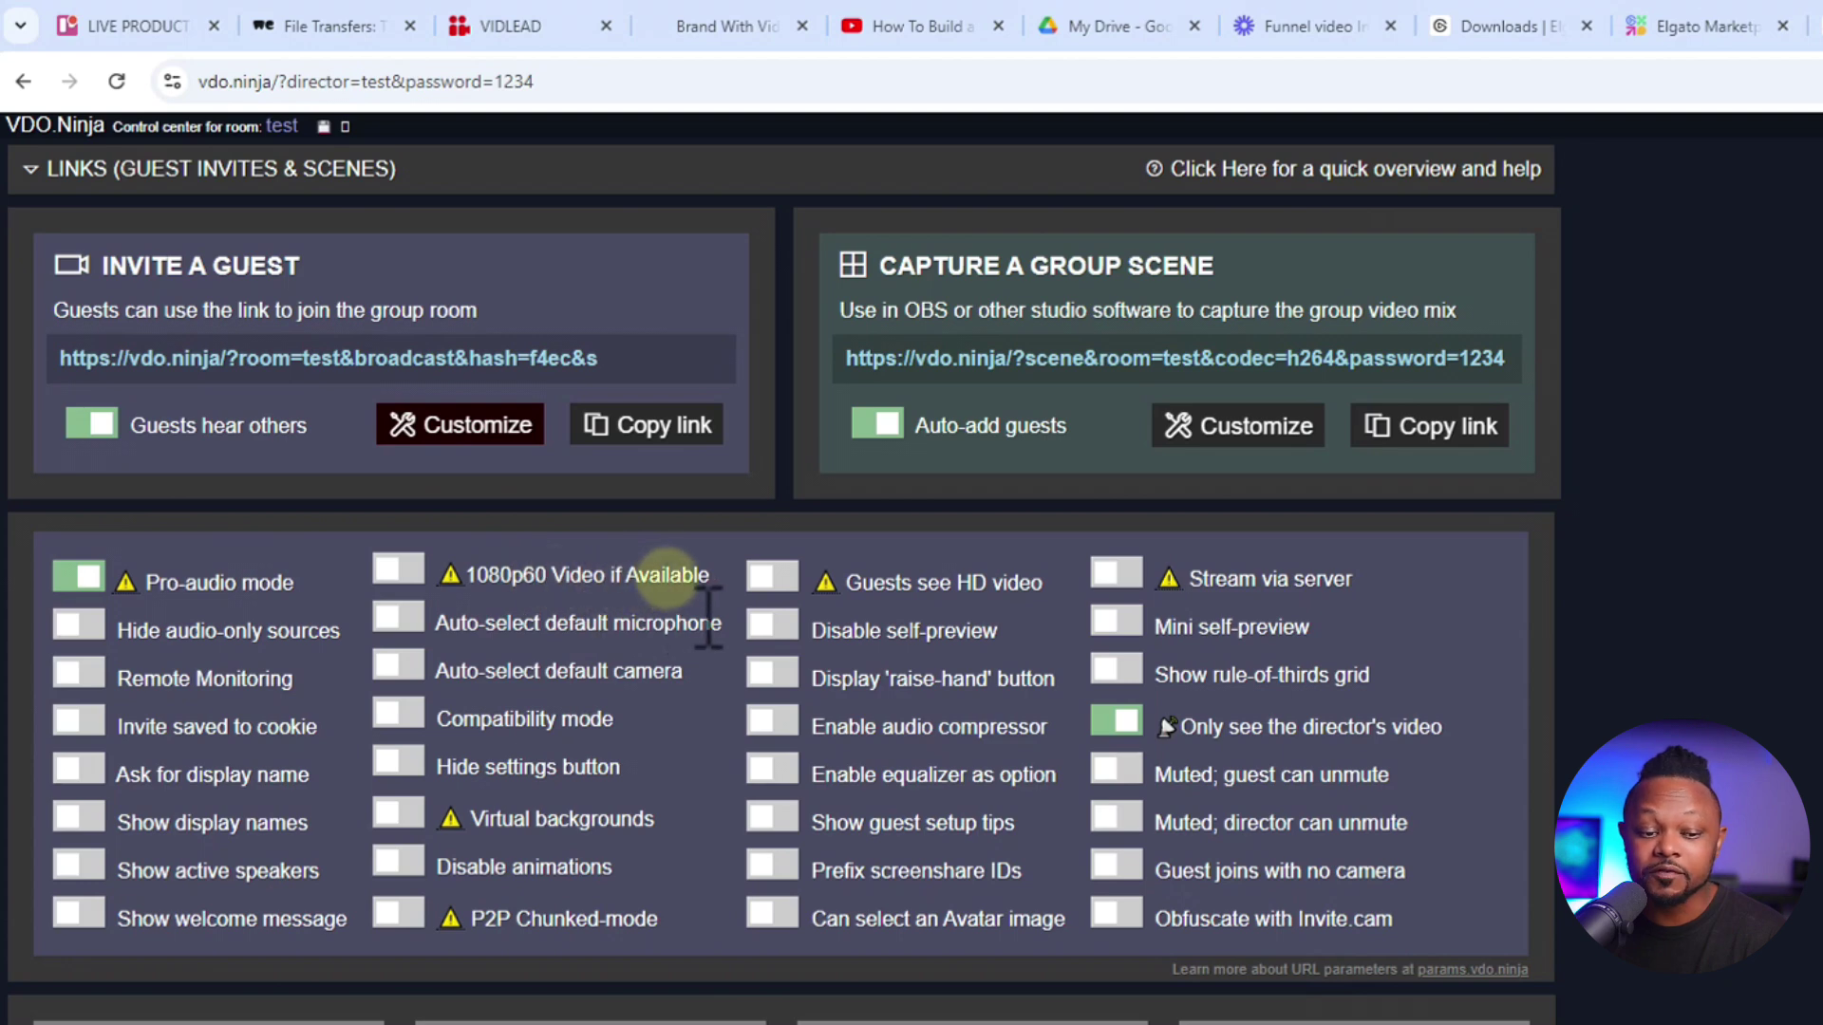
{"action": "left_click", "coordinate": [427, 575]}
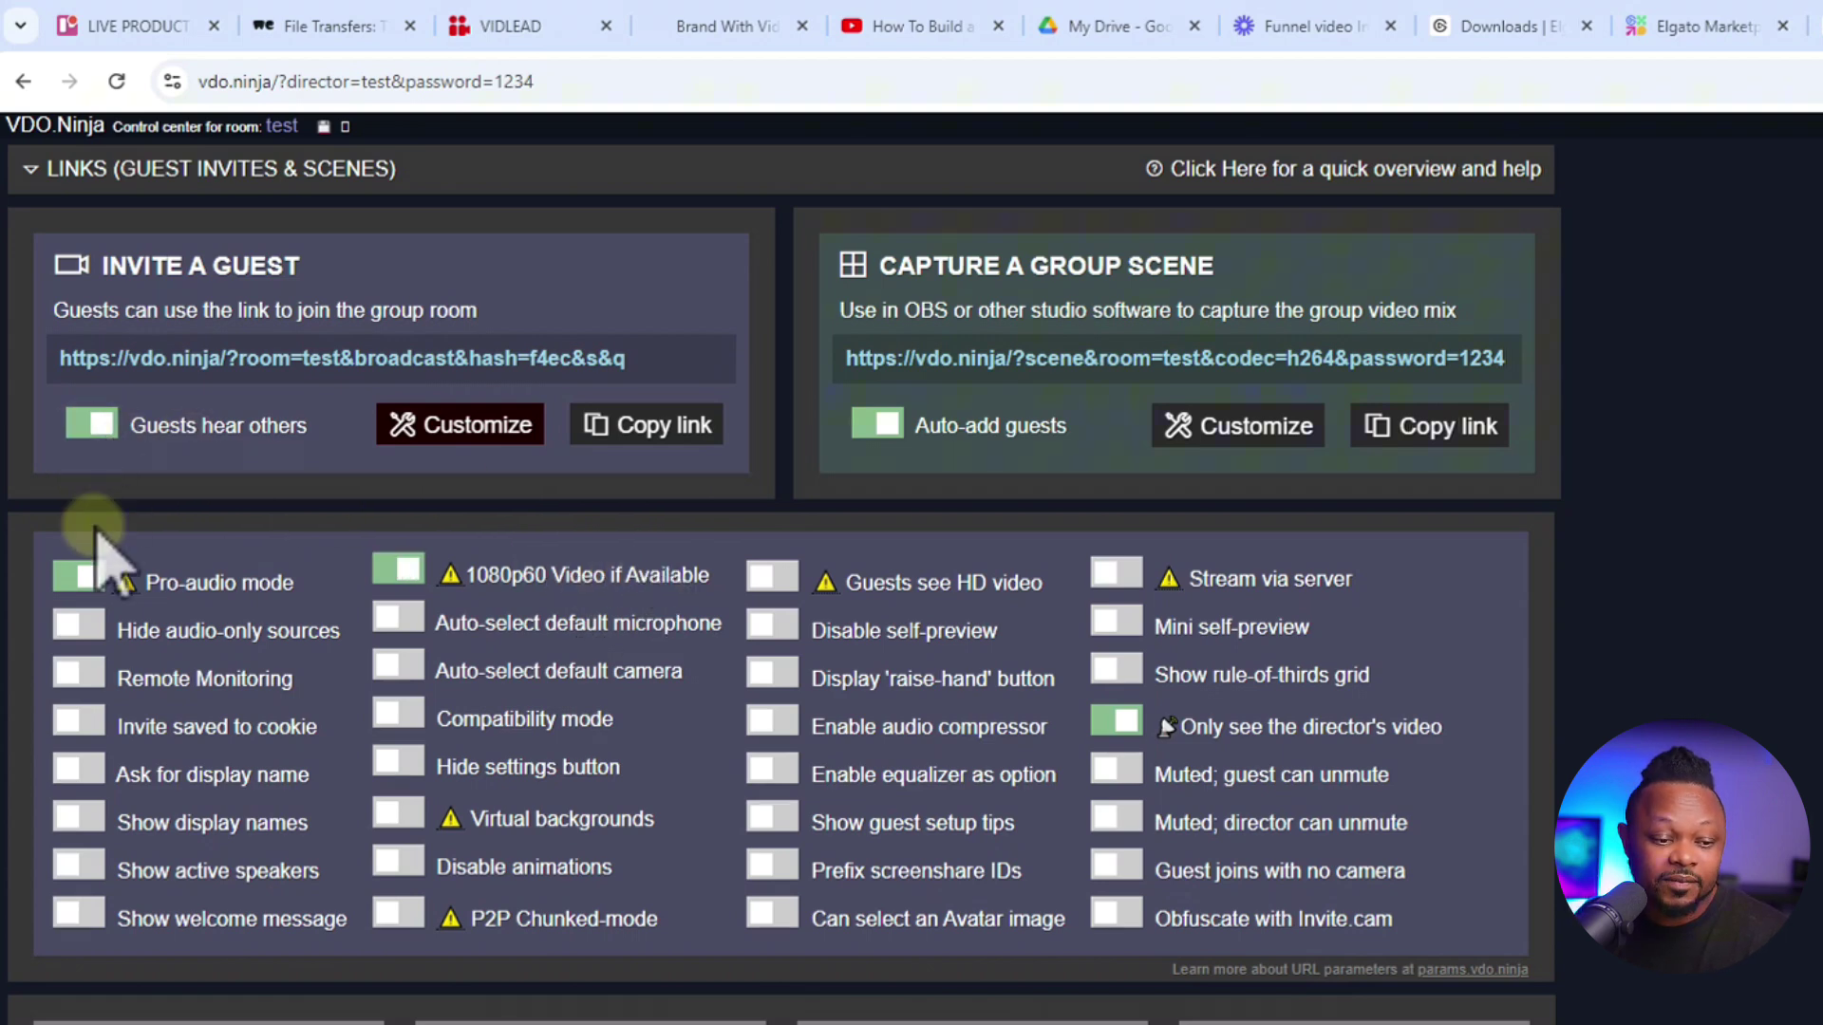
Turn off Pro-audio, 1080p60 and director-only view, then copy the plain invite link into a new tab.
{"action": "left_click", "coordinate": [79, 576]}
{"action": "left_click", "coordinate": [406, 572]}
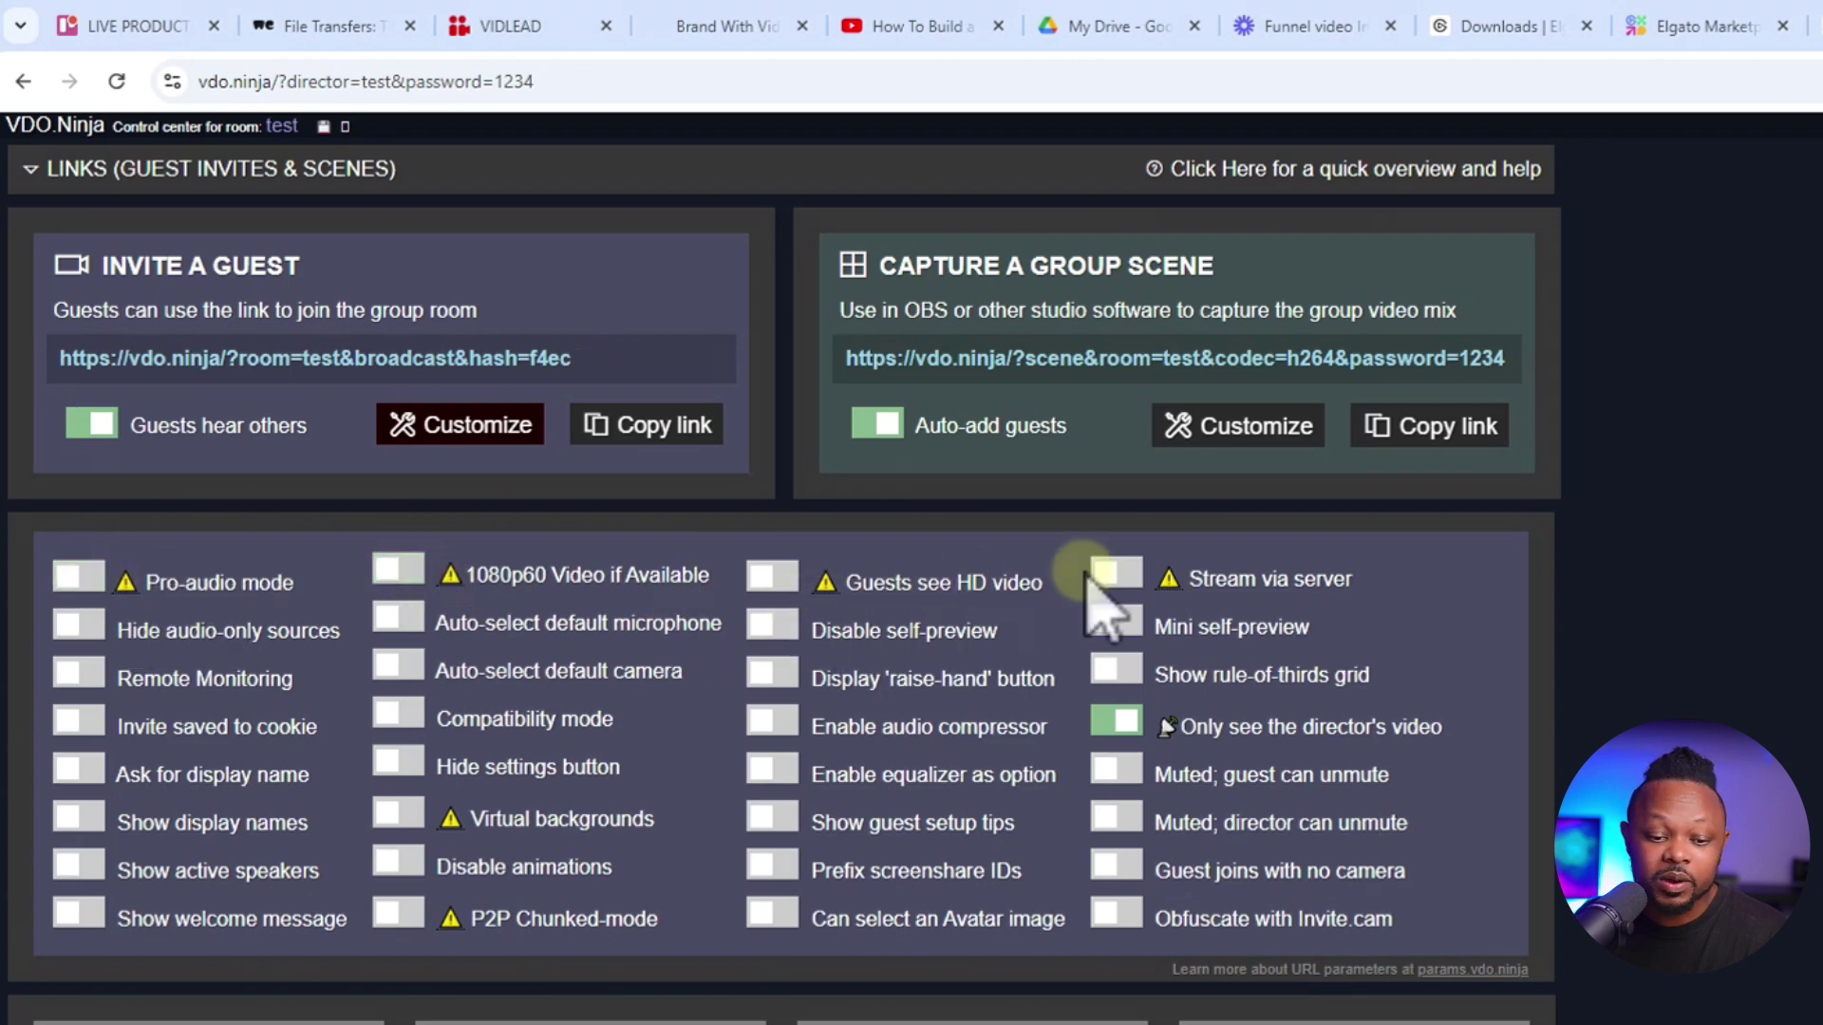
{"action": "left_click", "coordinate": [1120, 722]}
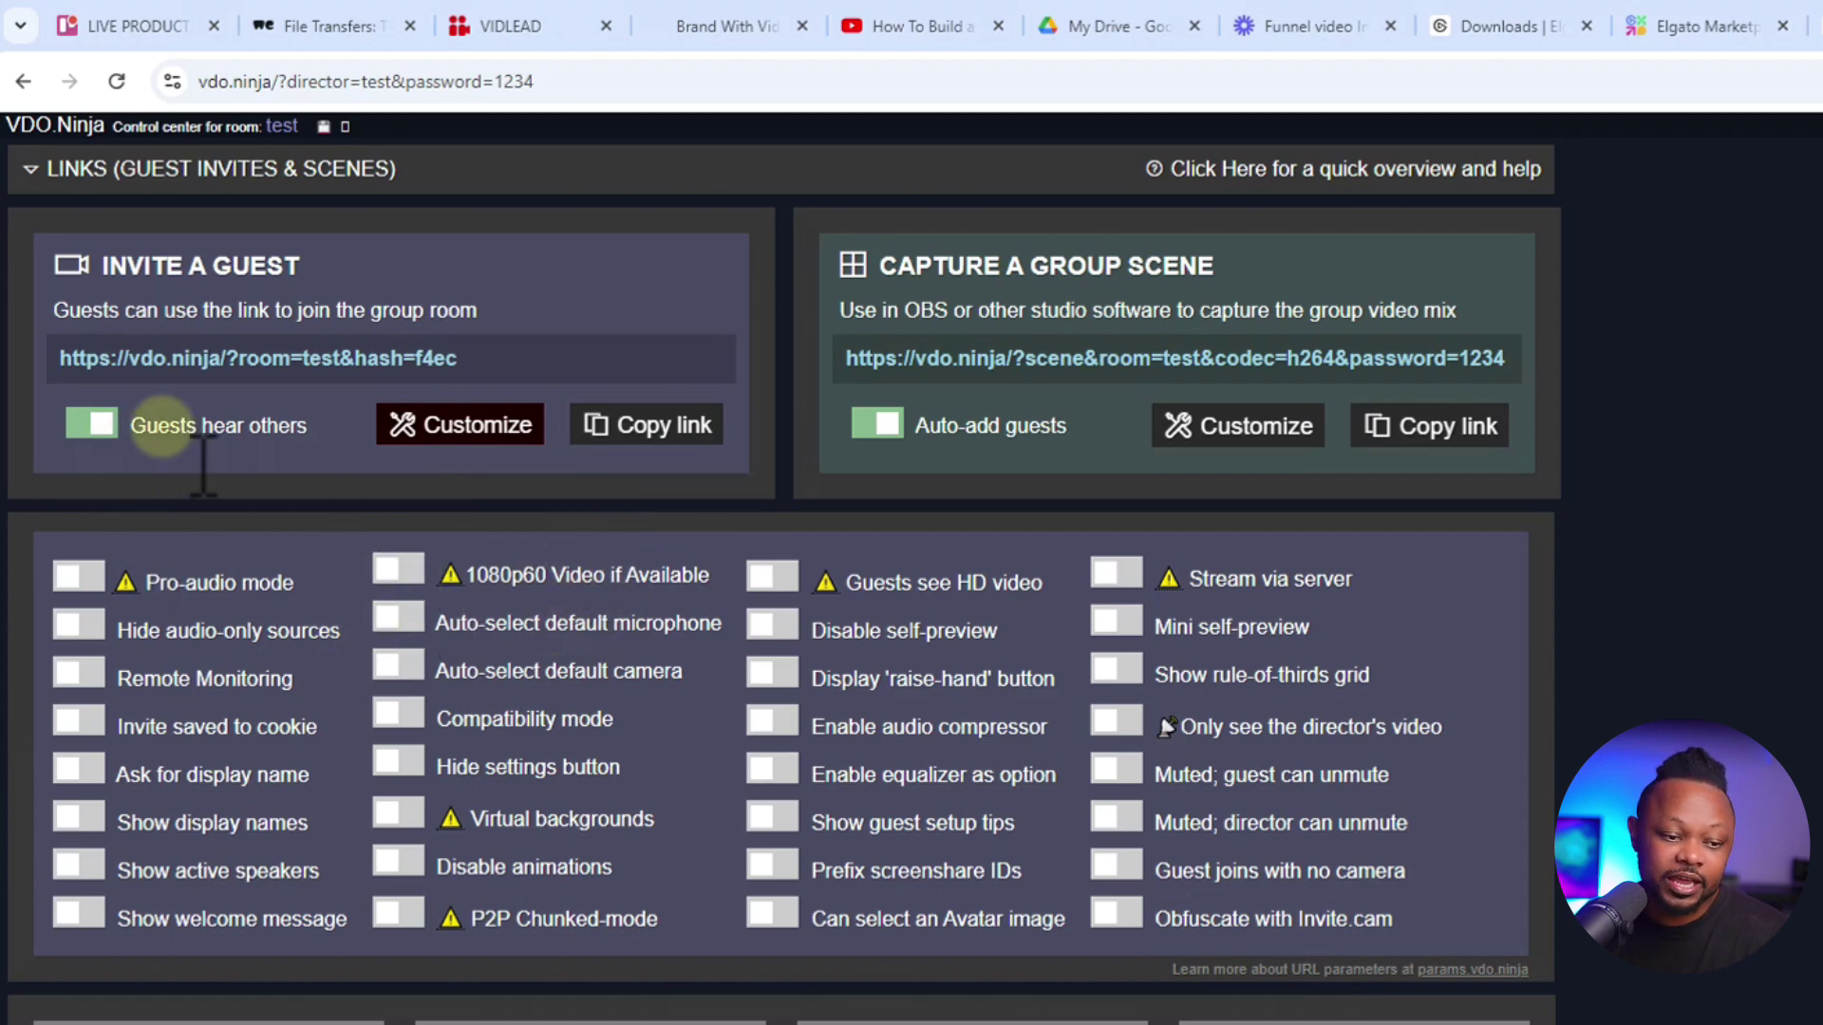
{"action": "left_click", "coordinate": [475, 426]}
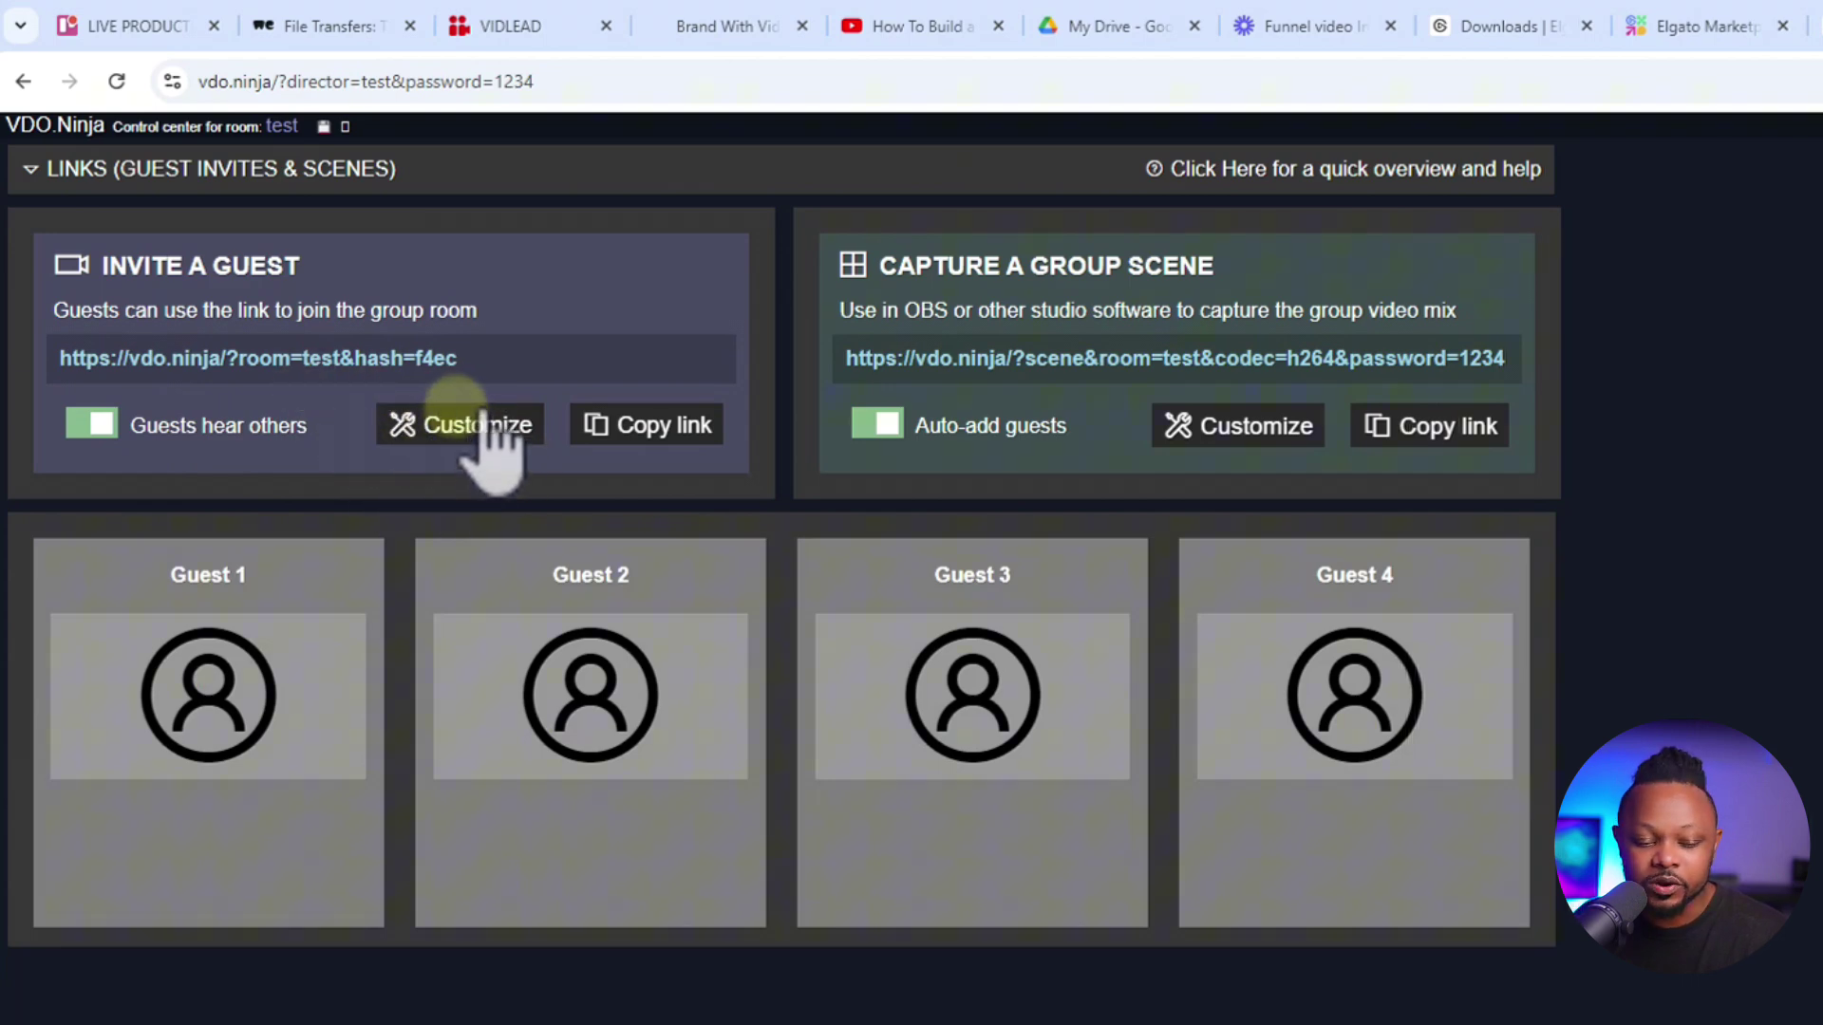
{"action": "left_click", "coordinate": [655, 423]}
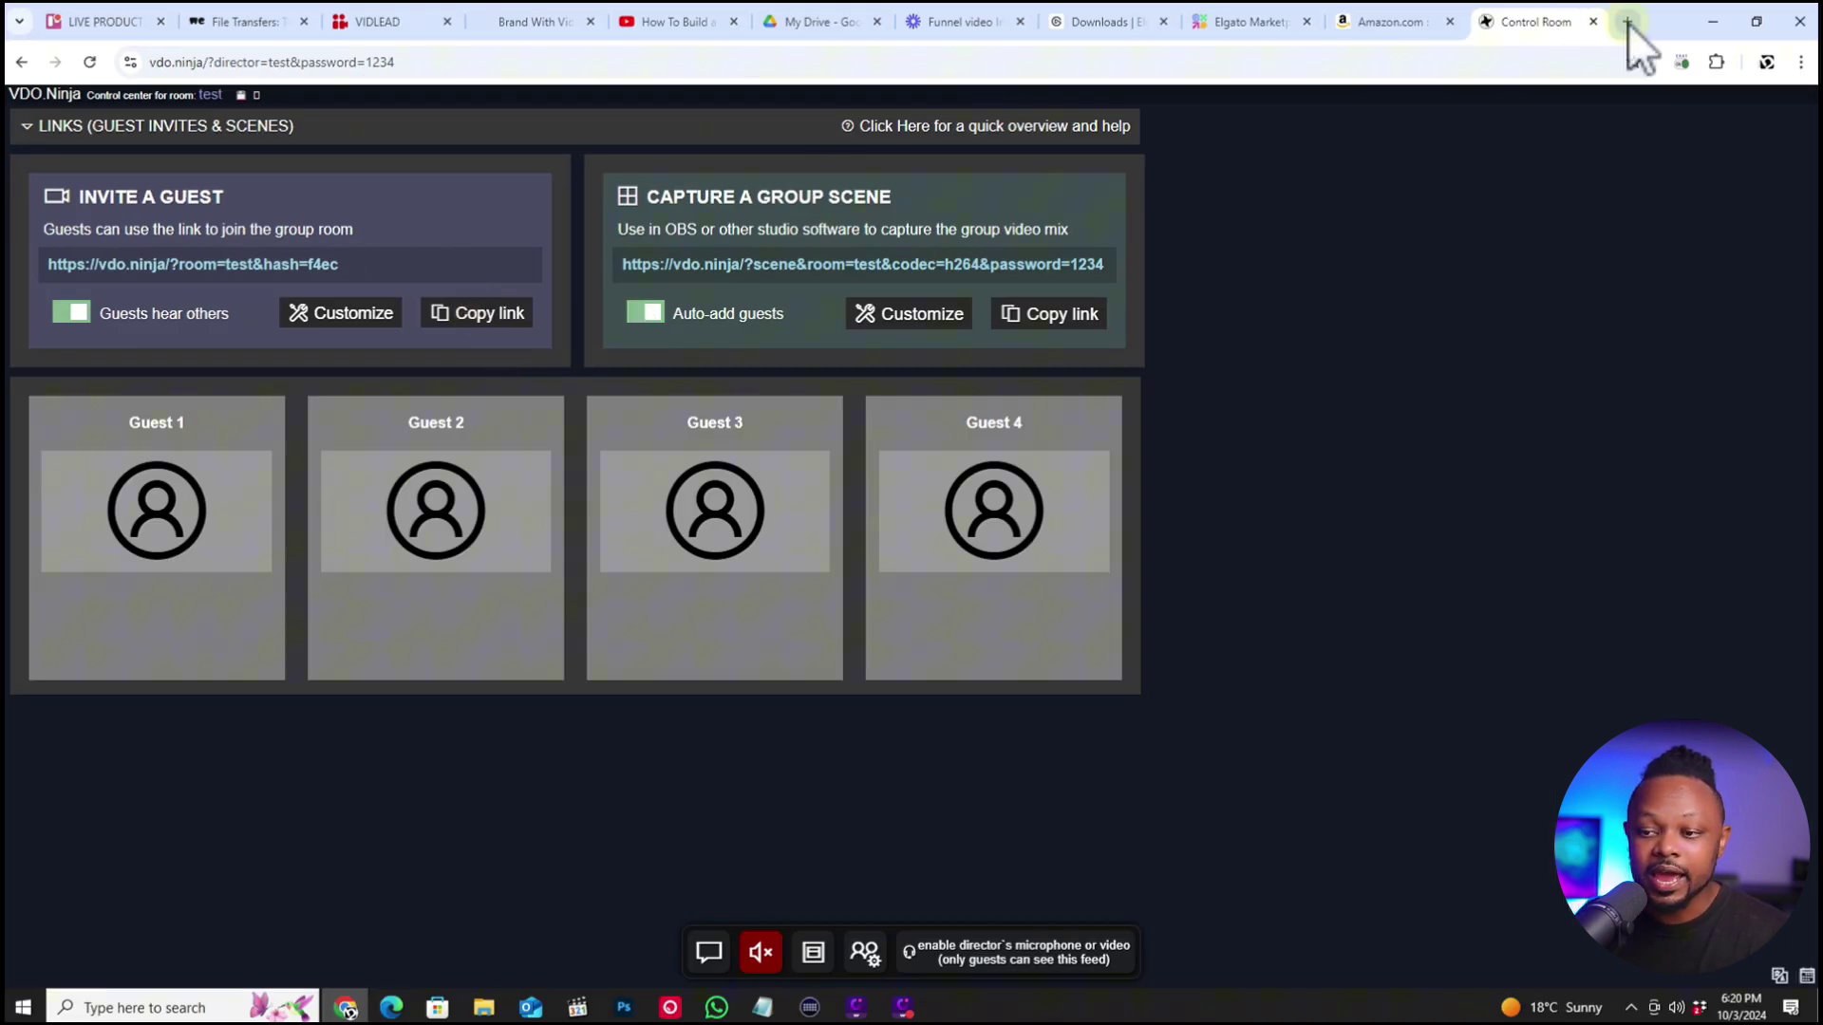
{"action": "left_click", "coordinate": [1628, 23]}
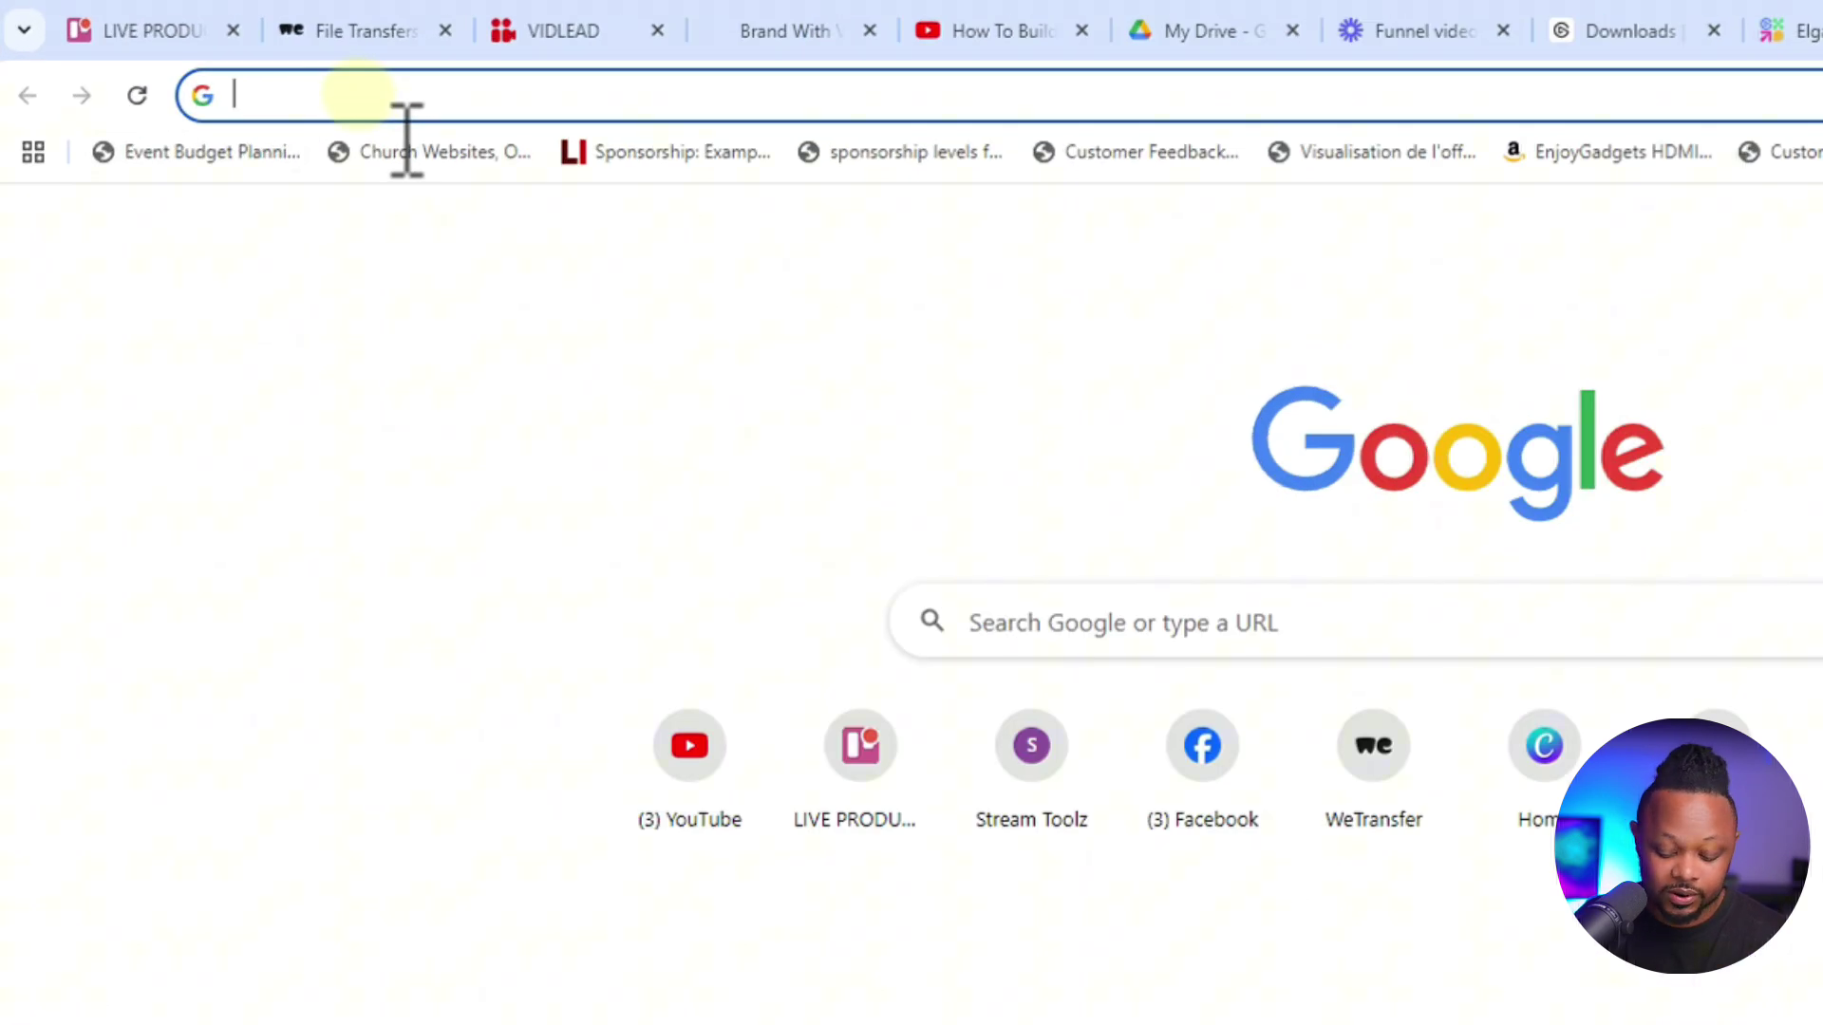
Load the pasted invite link, enter the room password and join as a camera guest.
{"action": "key", "text": "ctrl+v"}
{"action": "key", "text": "Return"}
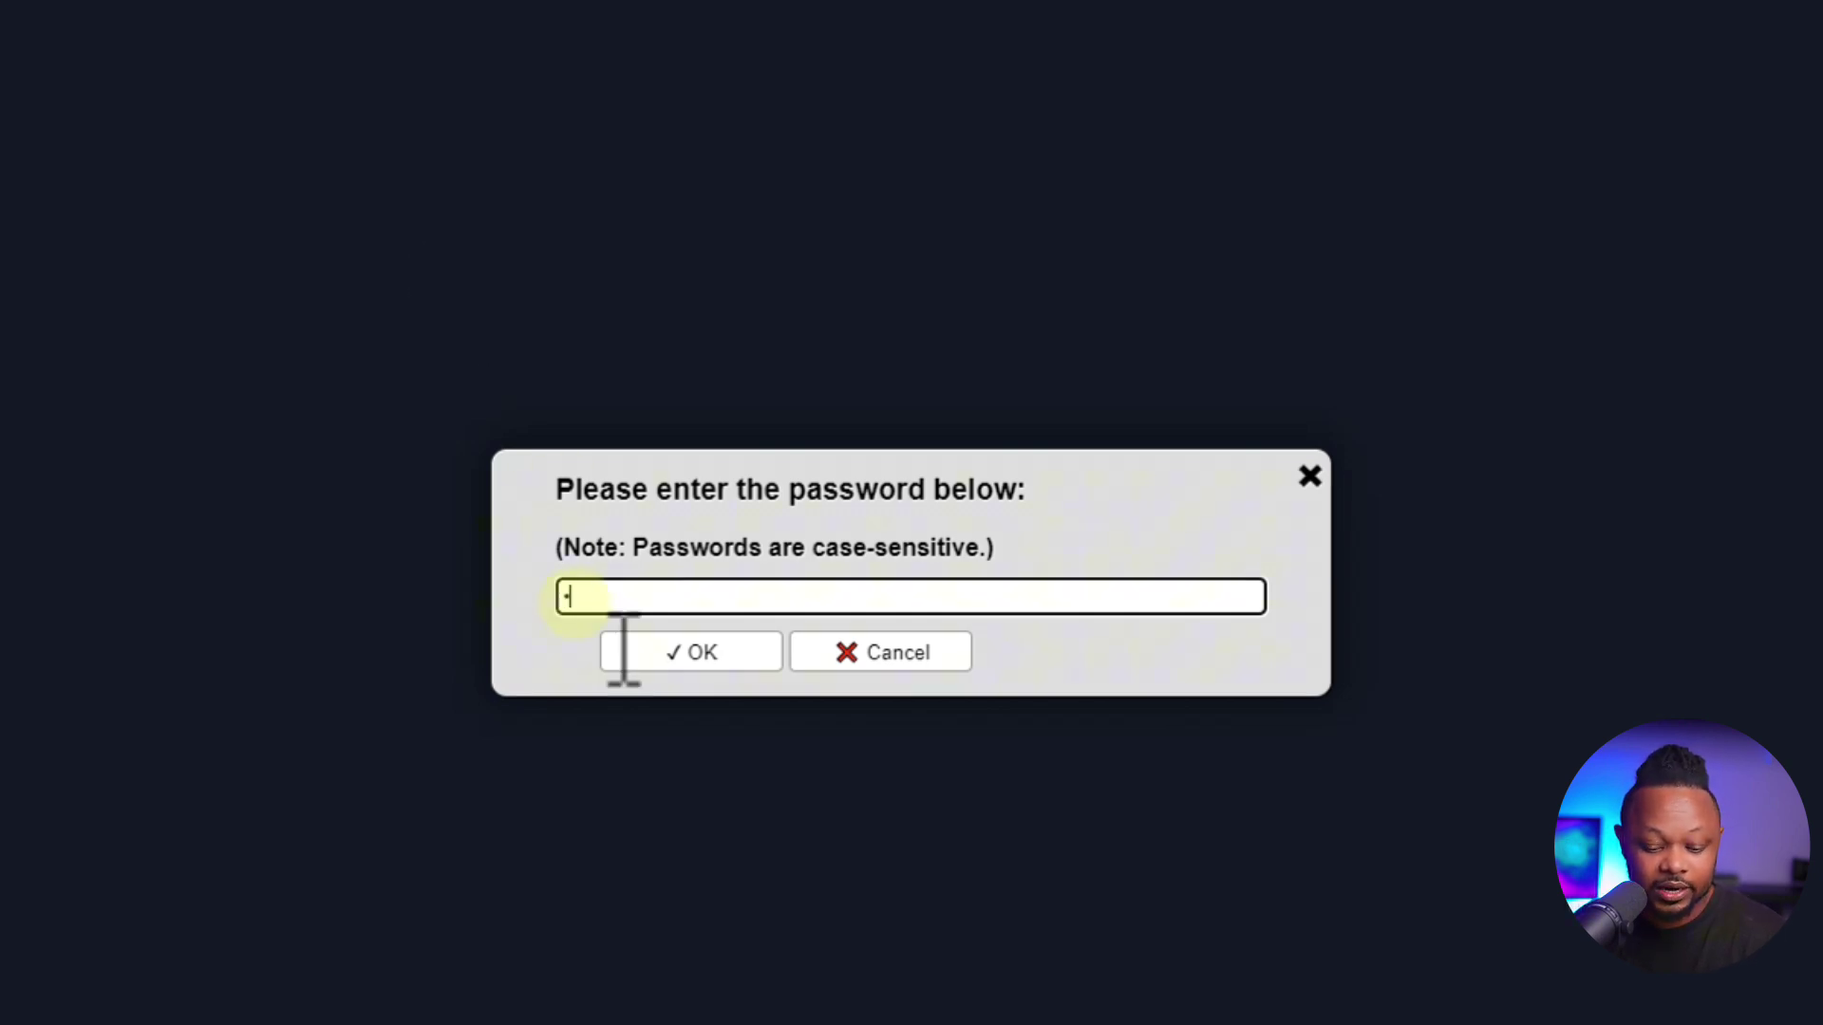
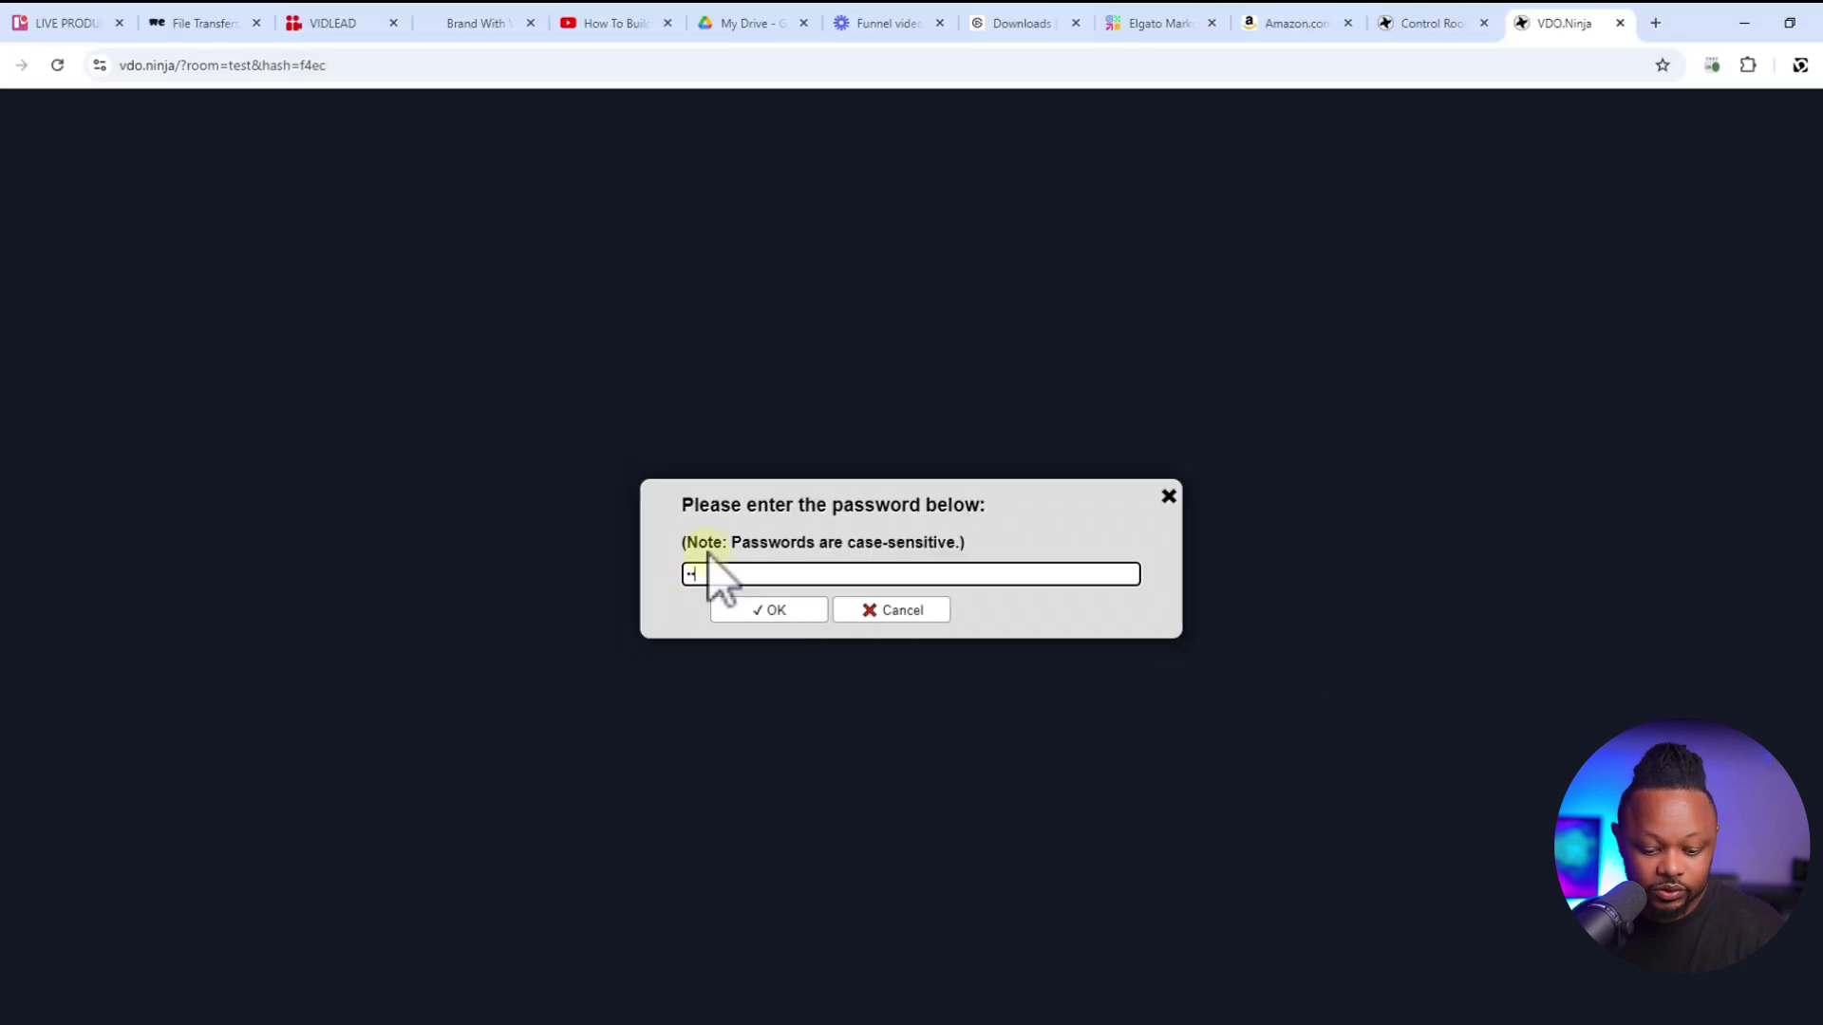
{"action": "left_click", "coordinate": [757, 611]}
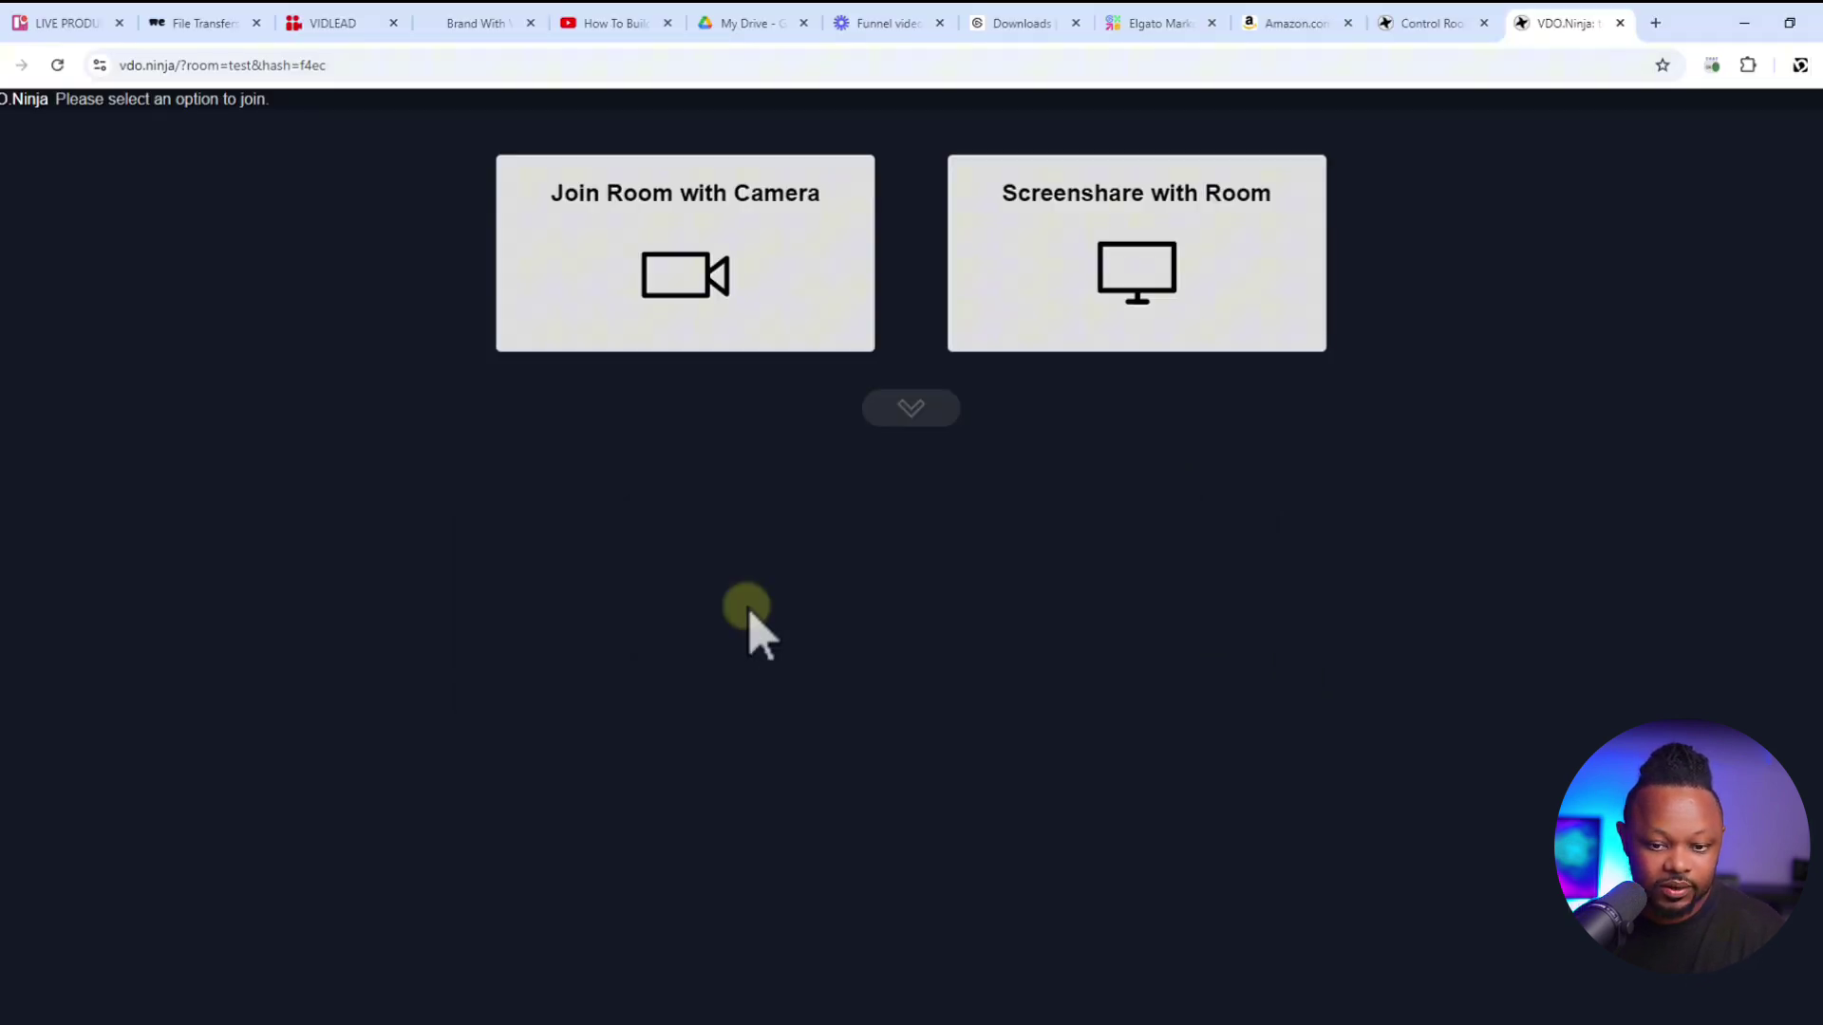
{"action": "left_click", "coordinate": [719, 270]}
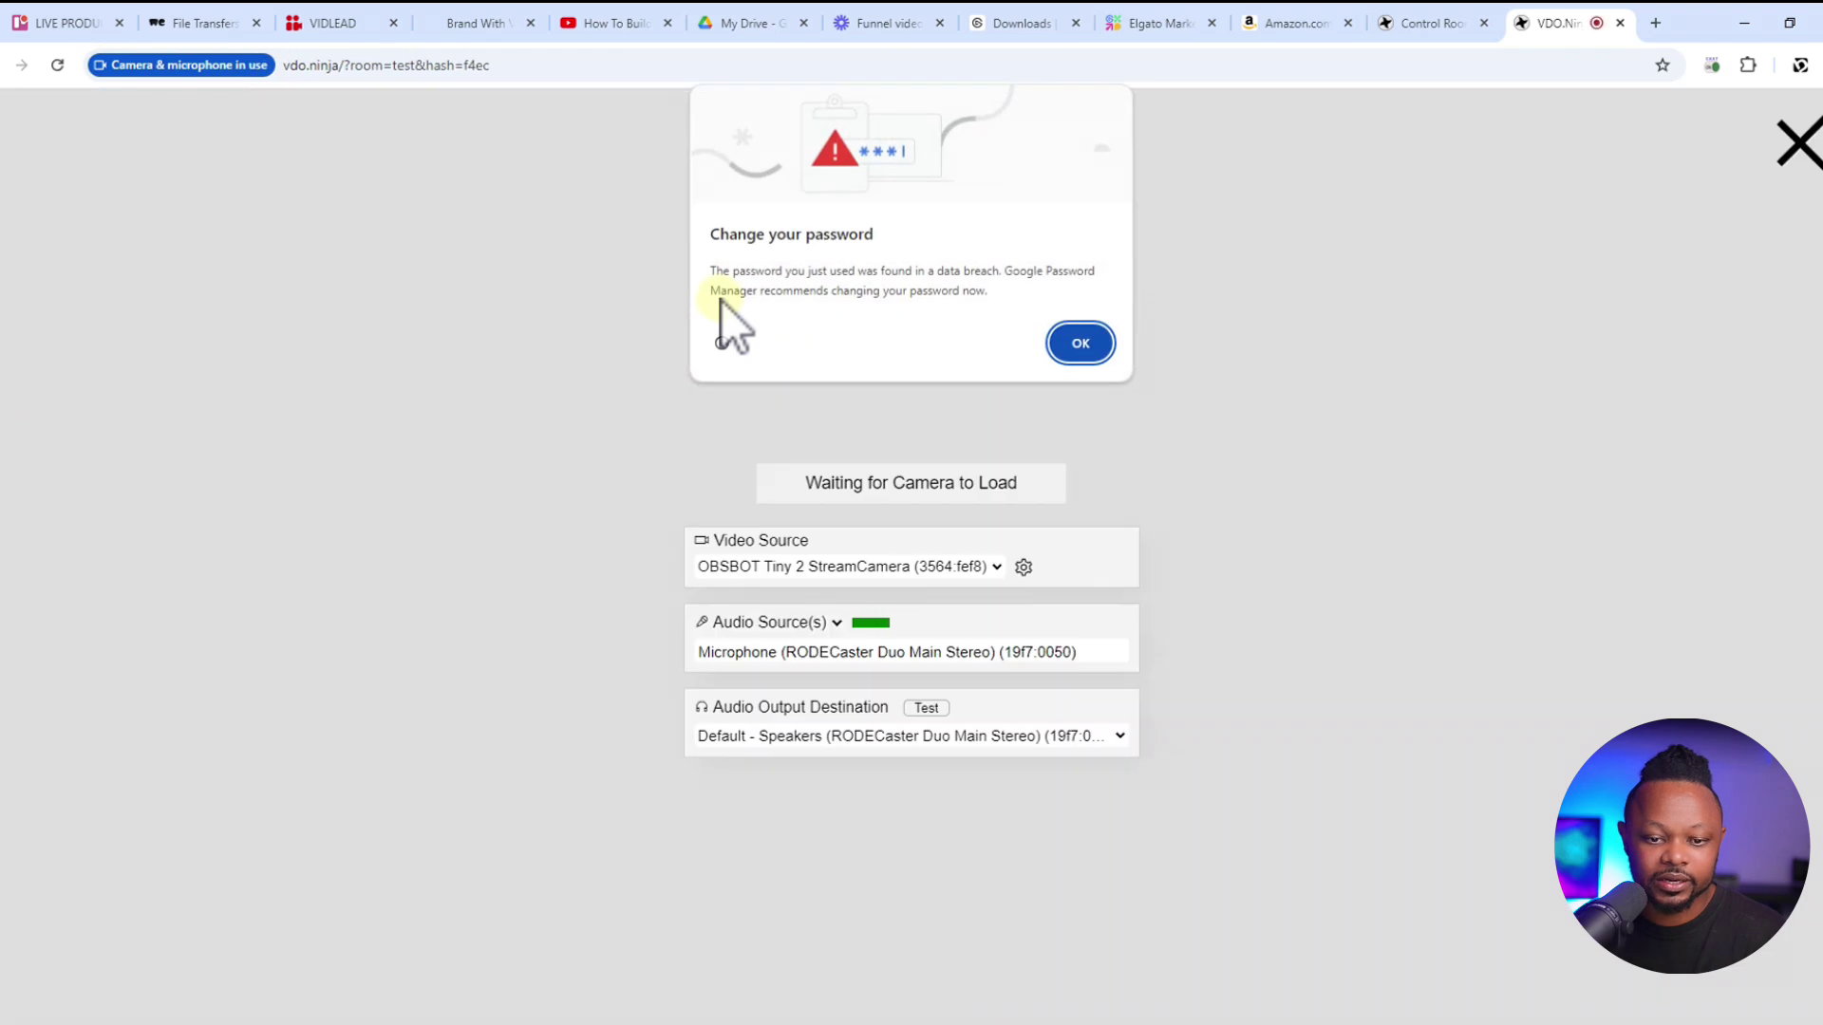
{"action": "left_click", "coordinate": [1080, 343]}
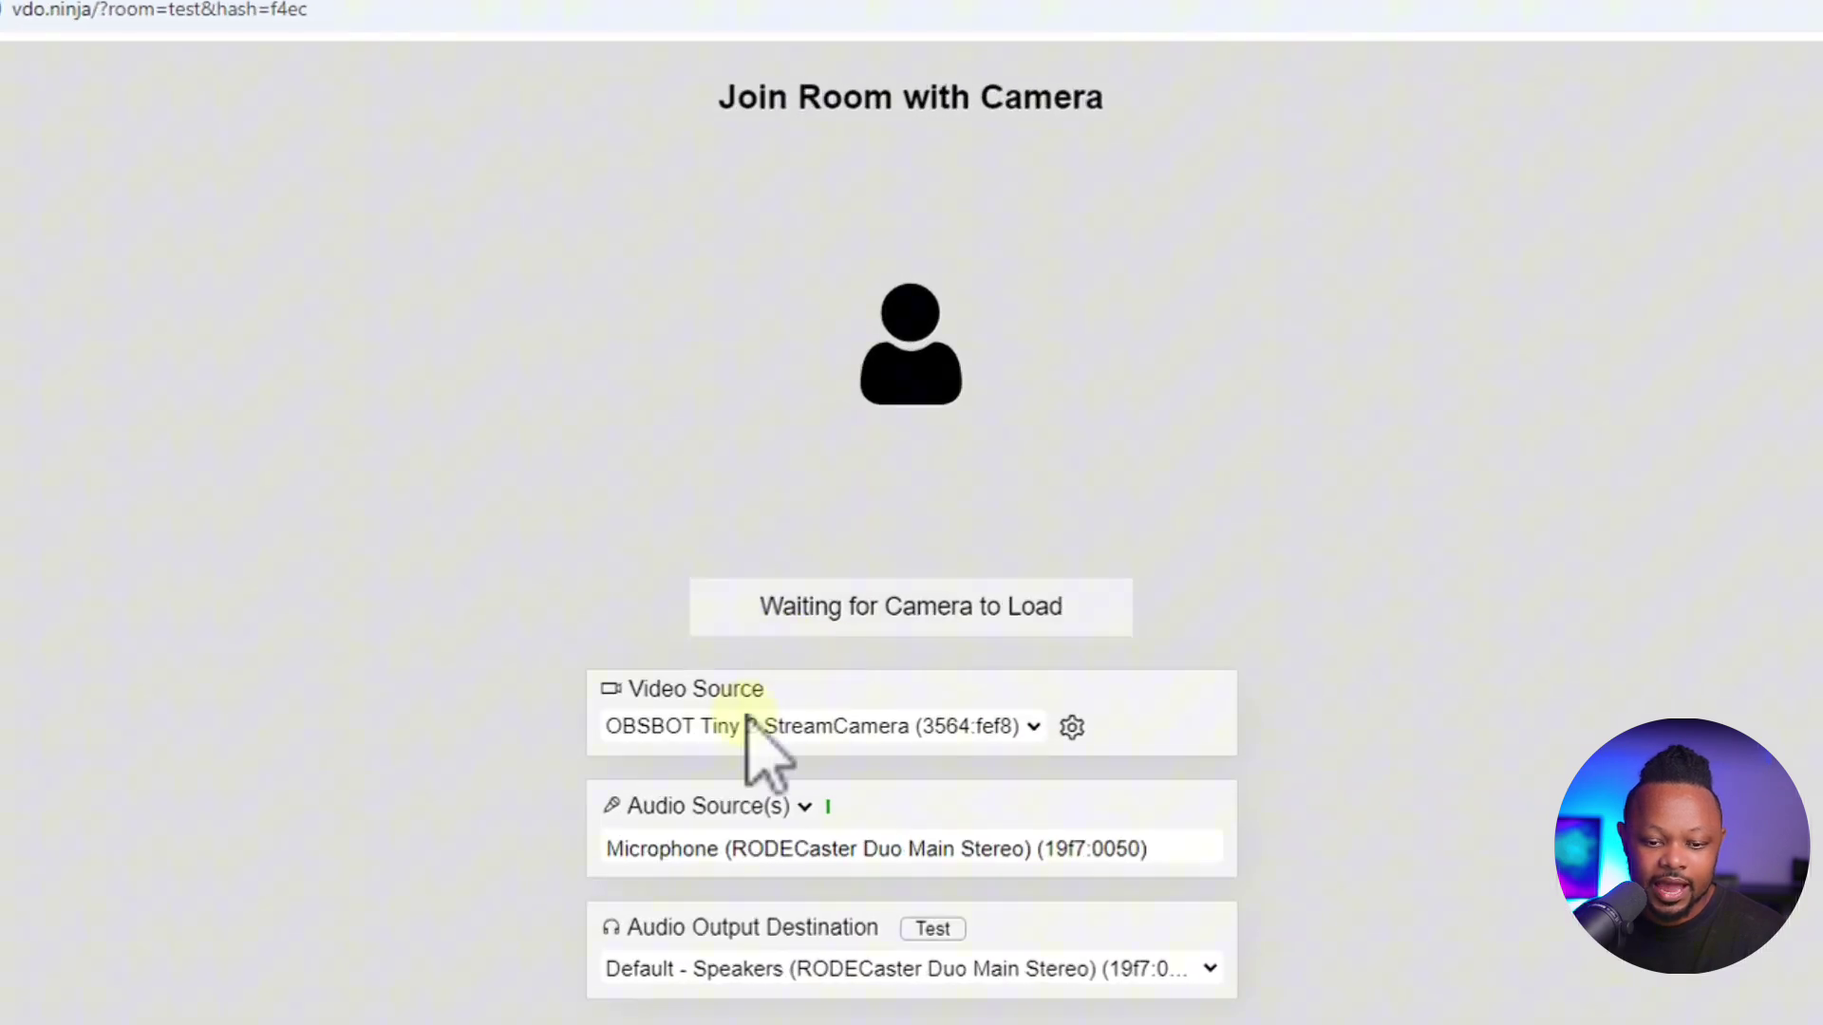
Keep the OBSBOT Tiny 2 camera, deselect the RODECaster microphone and start sending video.
{"action": "left_click", "coordinate": [1007, 733]}
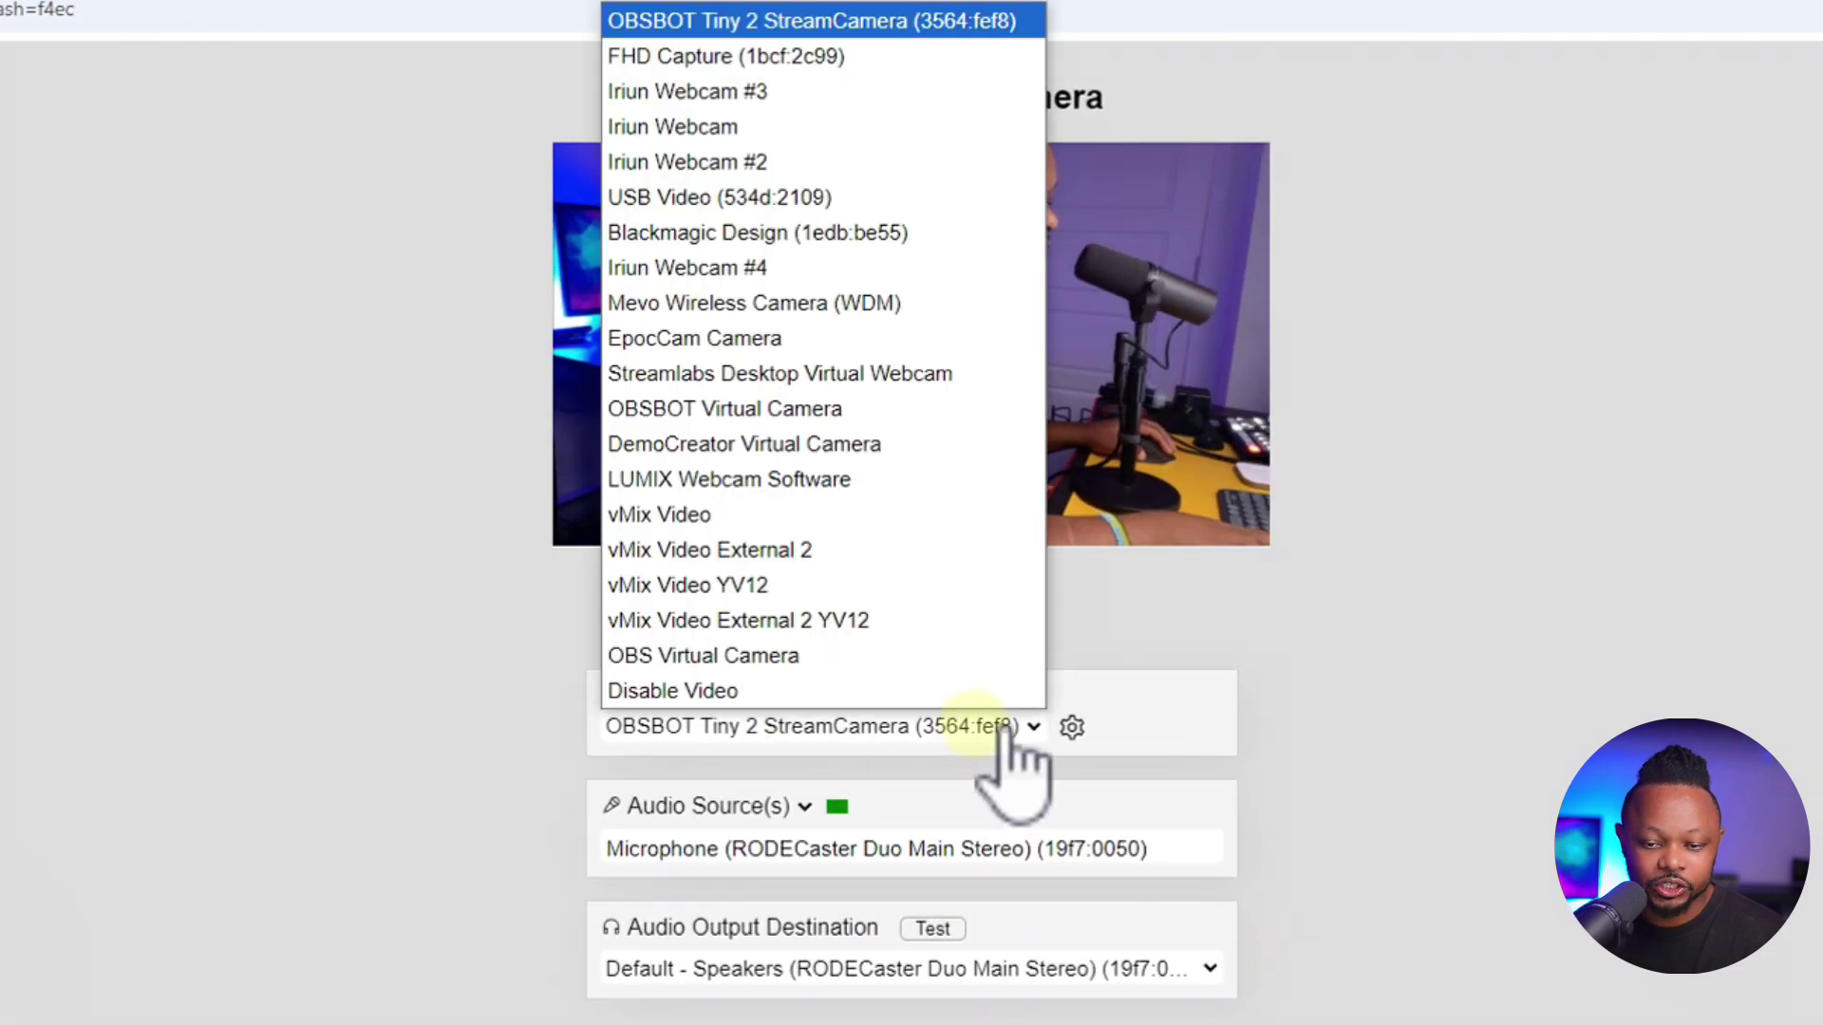
{"action": "left_click", "coordinate": [1383, 671]}
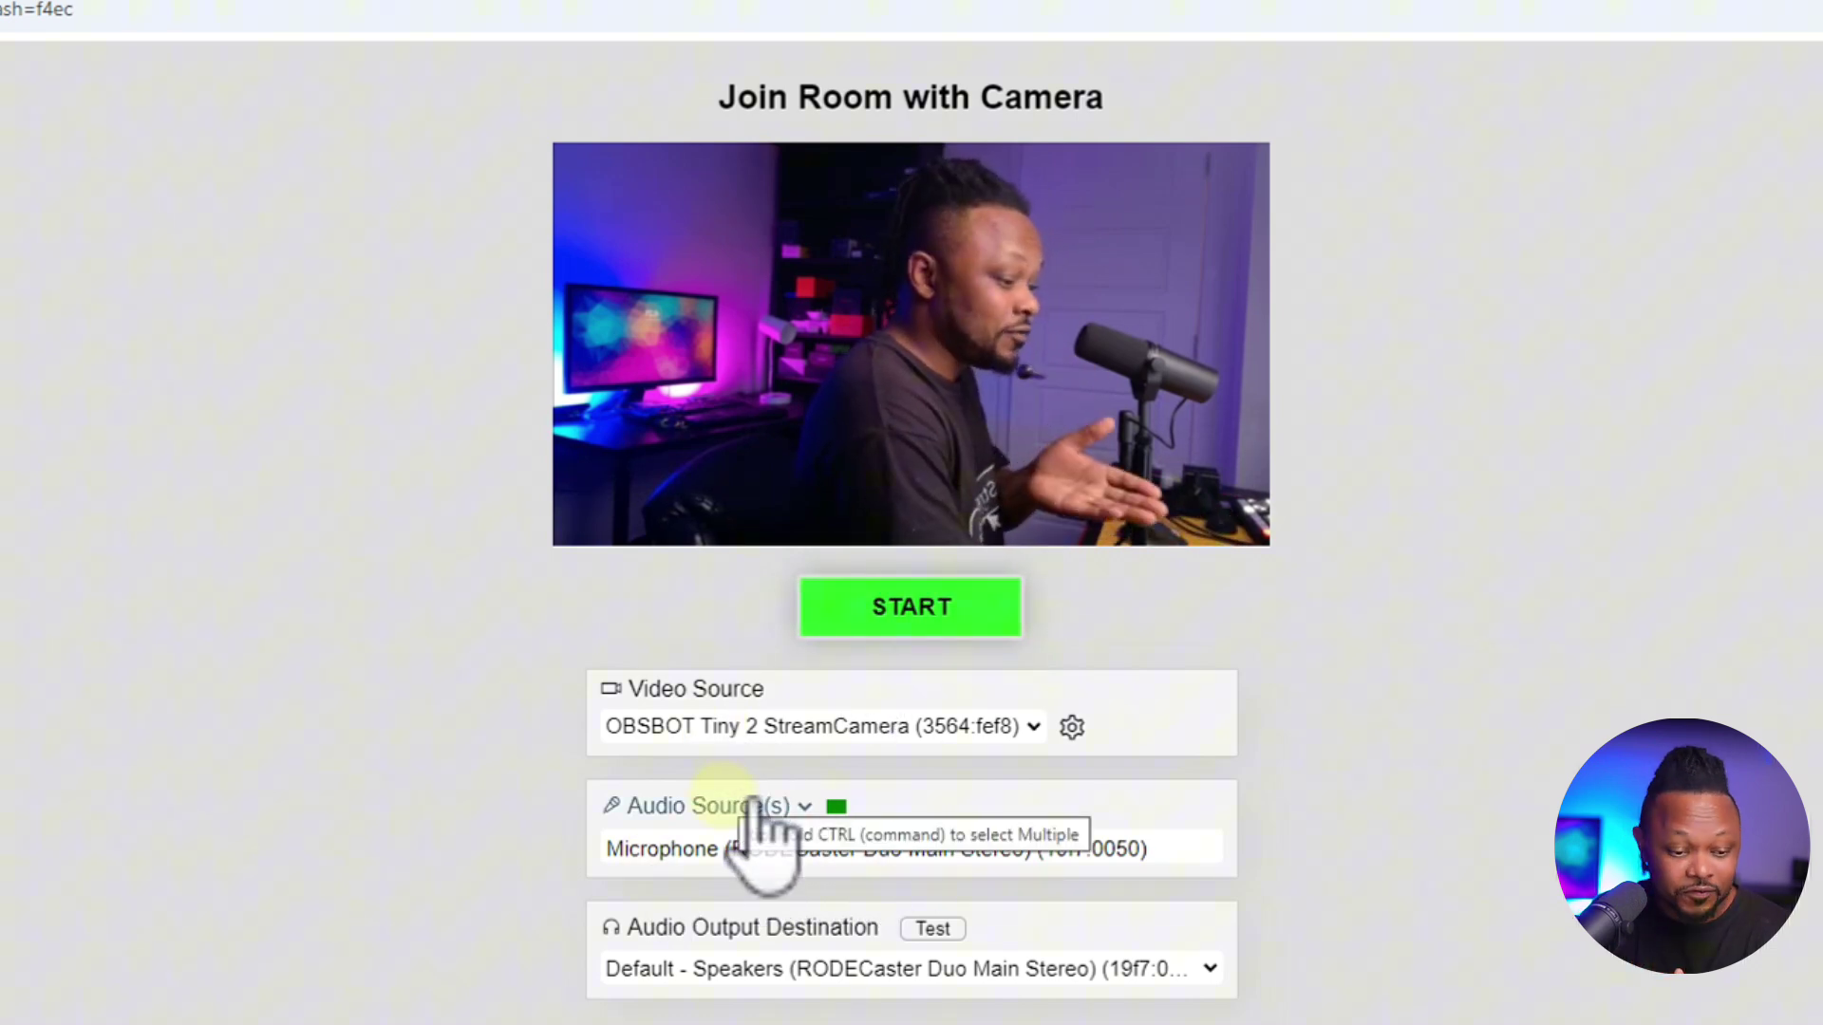
{"action": "left_click", "coordinate": [945, 848]}
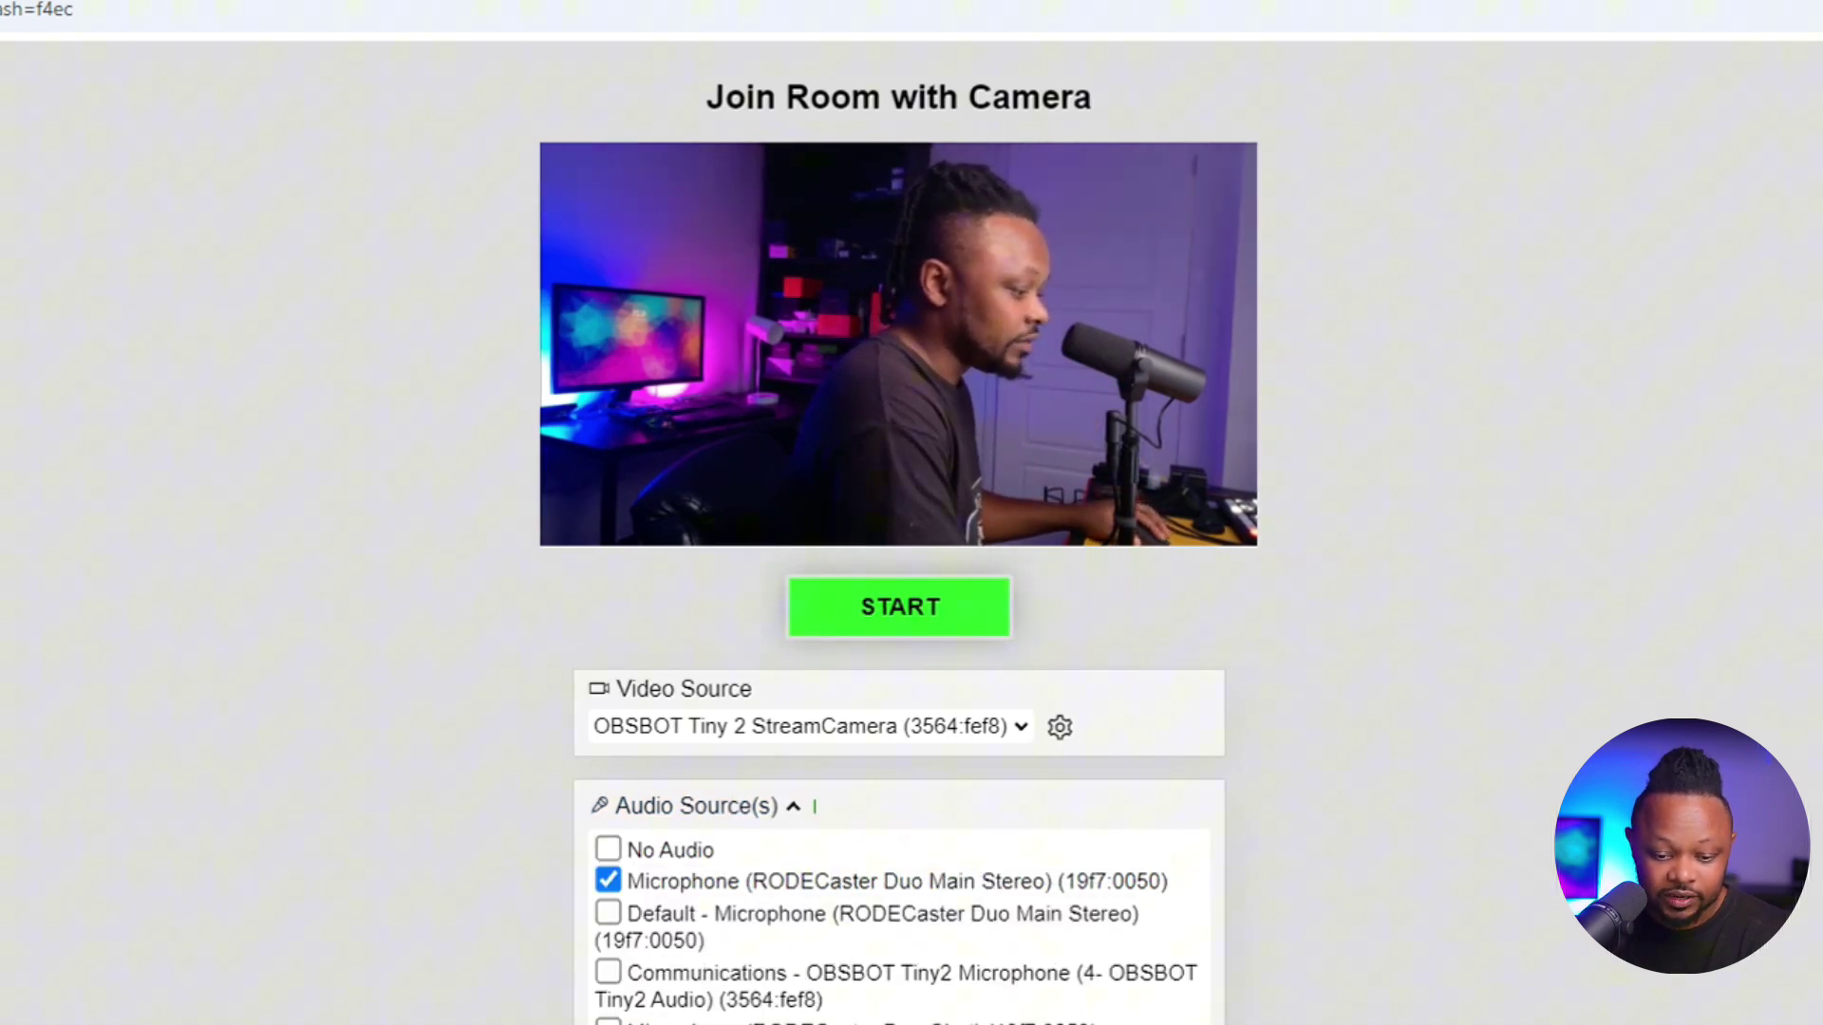
{"action": "left_click", "coordinate": [608, 881]}
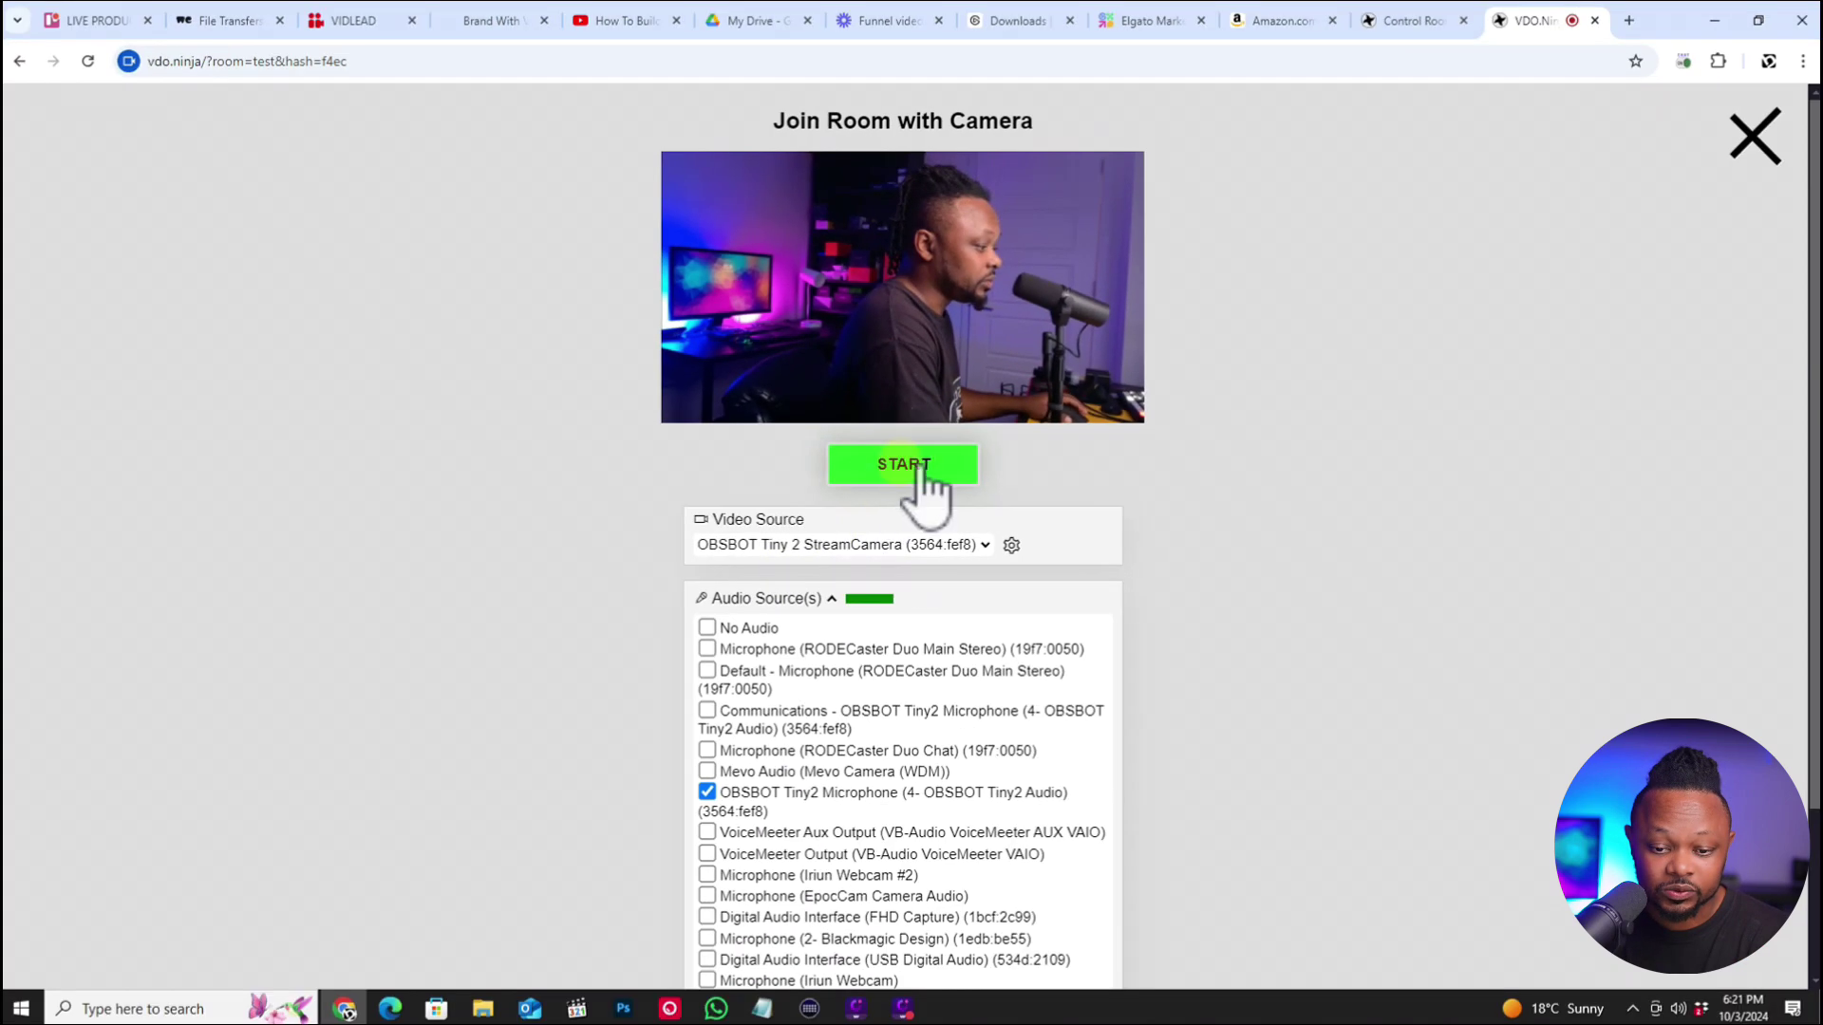
{"action": "left_click", "coordinate": [899, 607]}
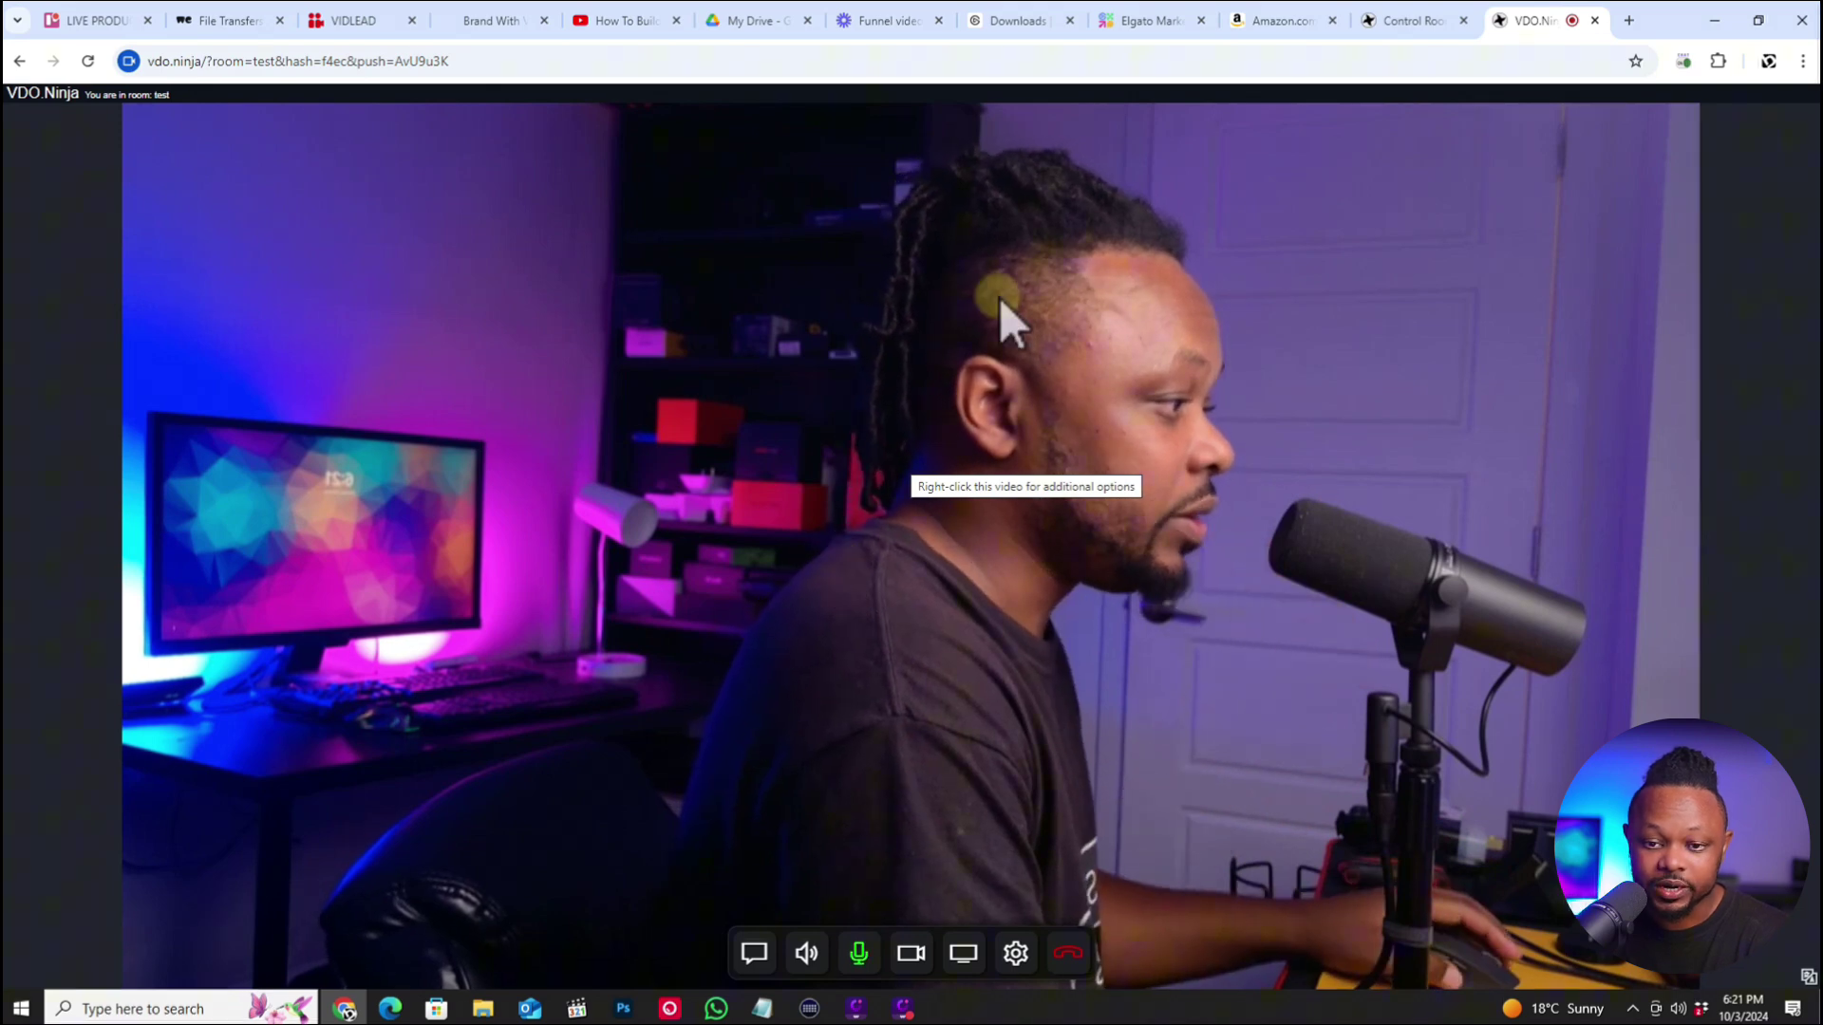
Return to the Control Room tab to see the guest's card and live feed.
{"action": "left_click", "coordinate": [1389, 23]}
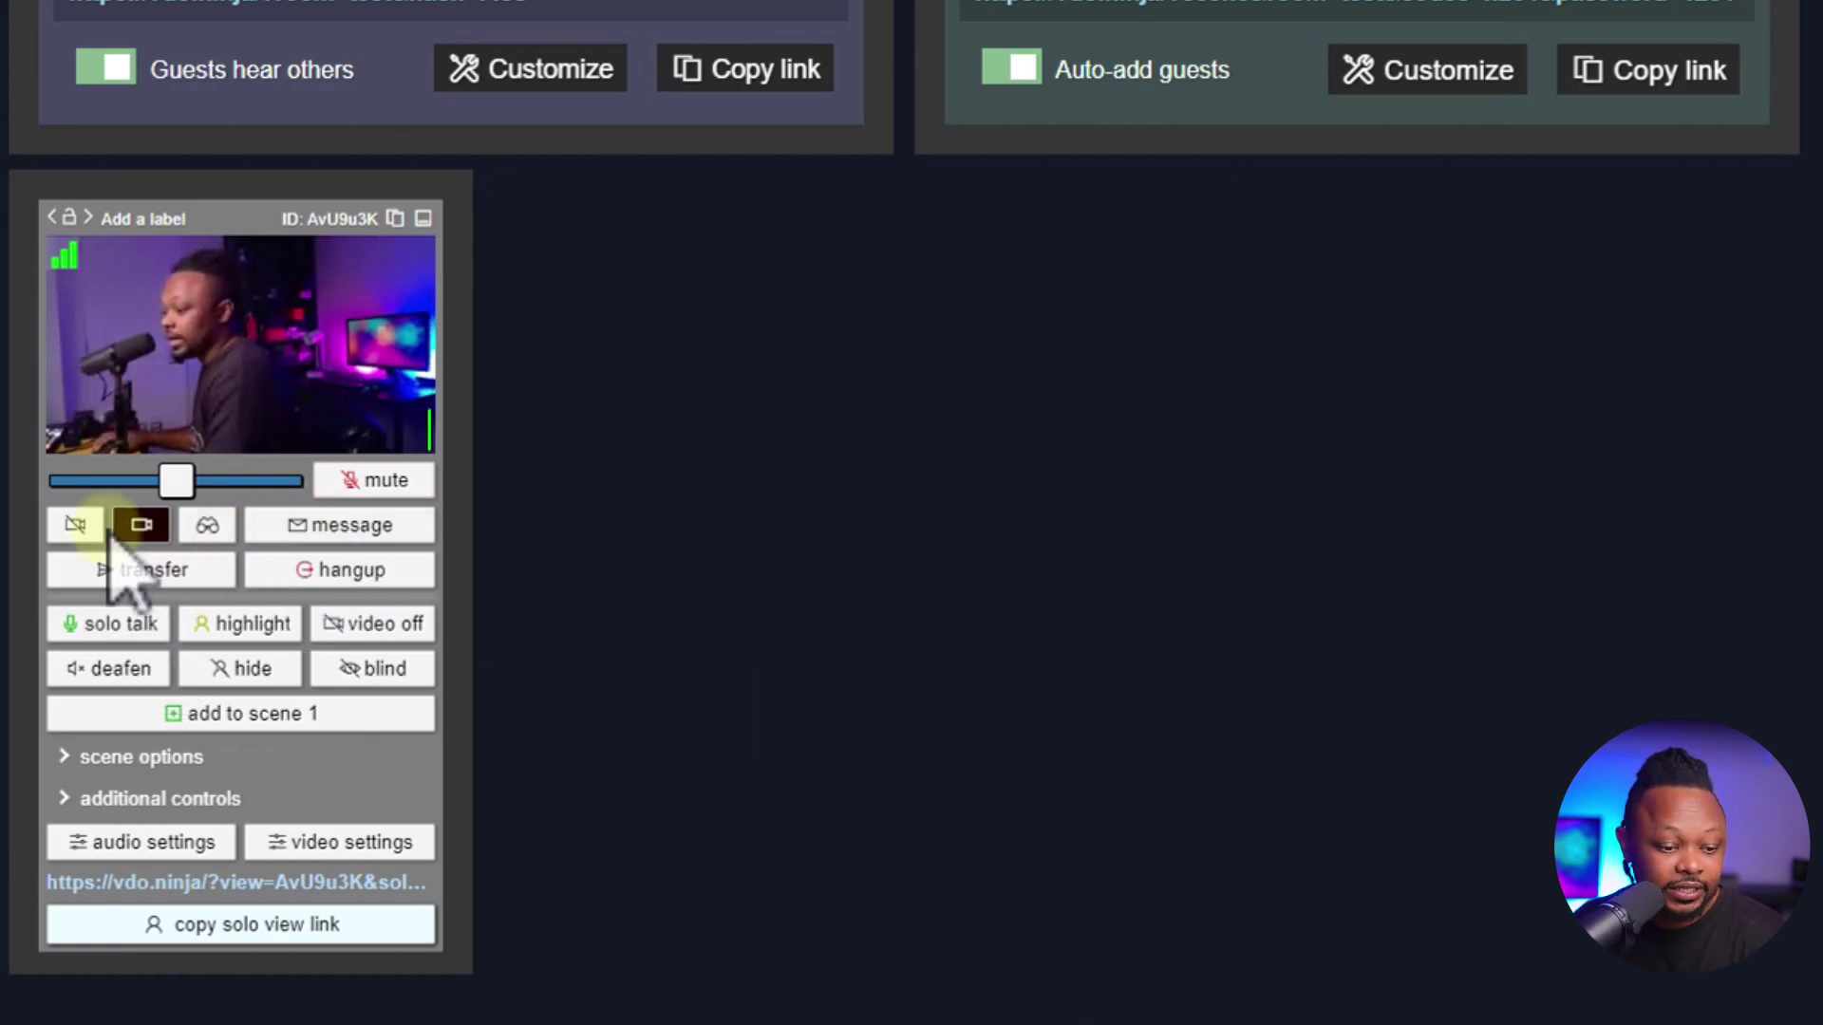
{"action": "mouse_move", "coordinate": [178, 400]}
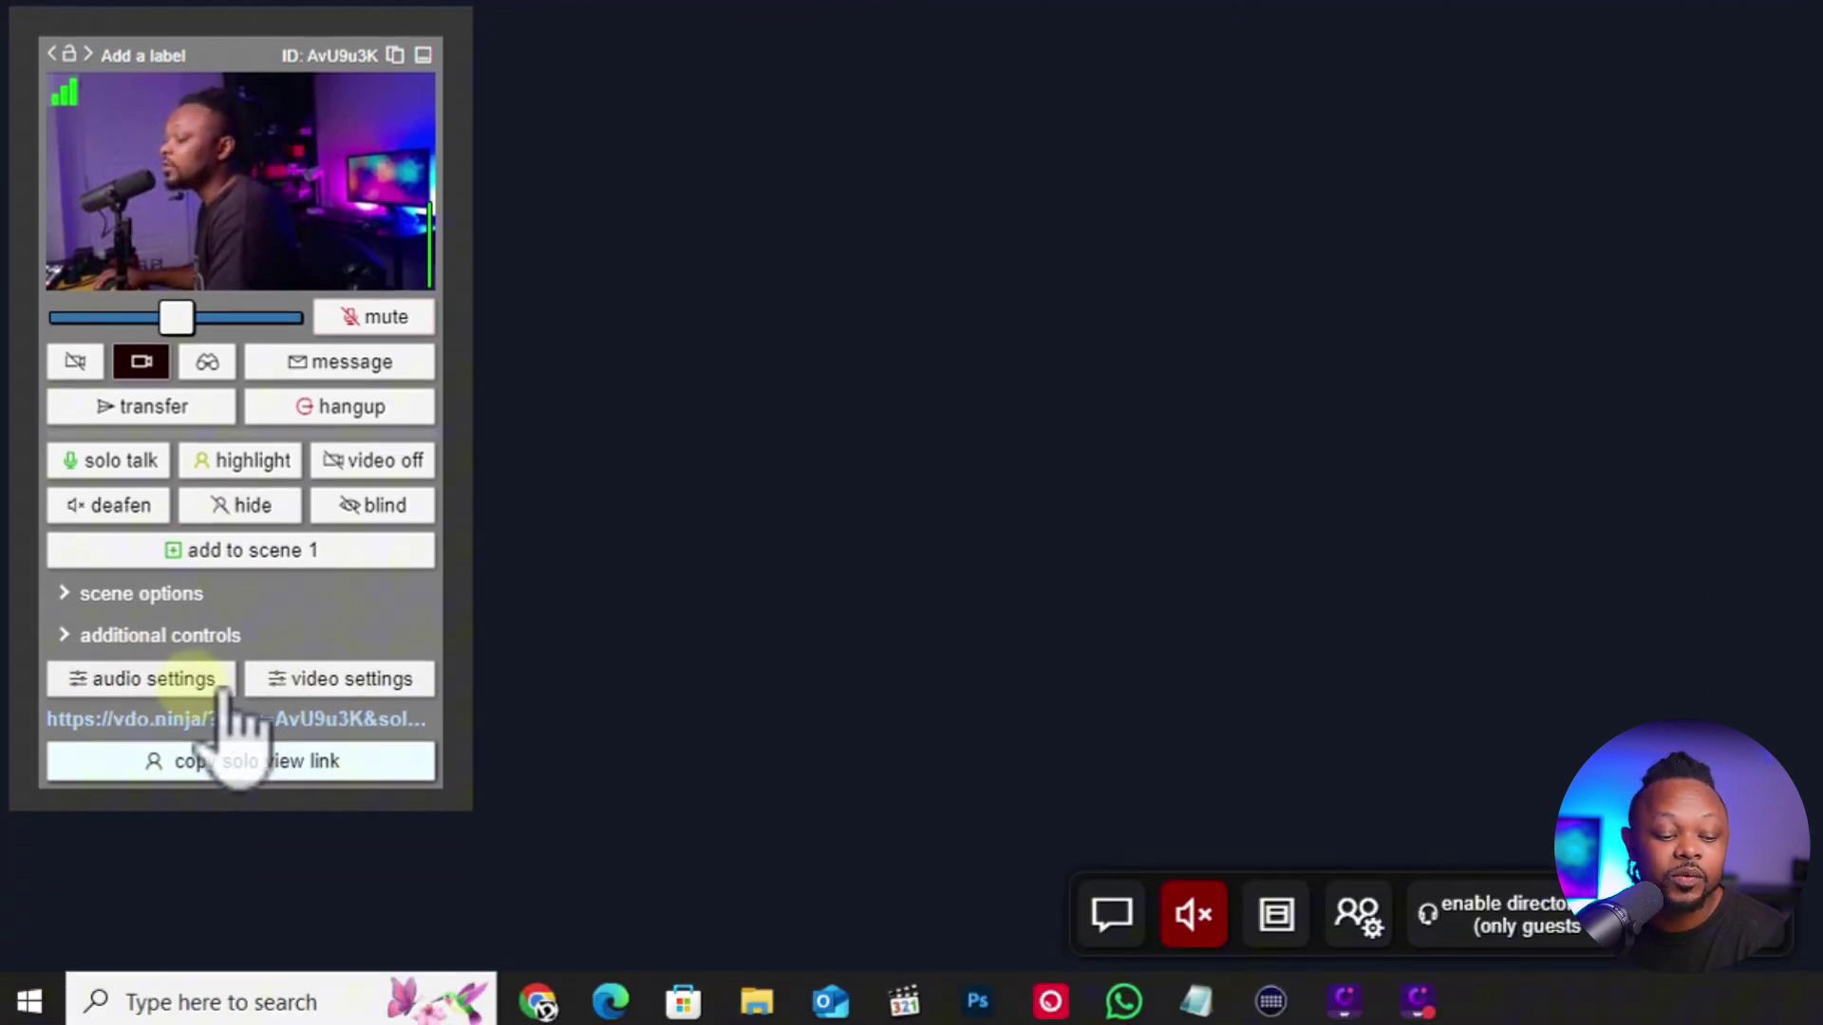
Open the guest's audio settings and scroll through the OBSBOT Tiny2 microphone options.
{"action": "left_click", "coordinate": [220, 843]}
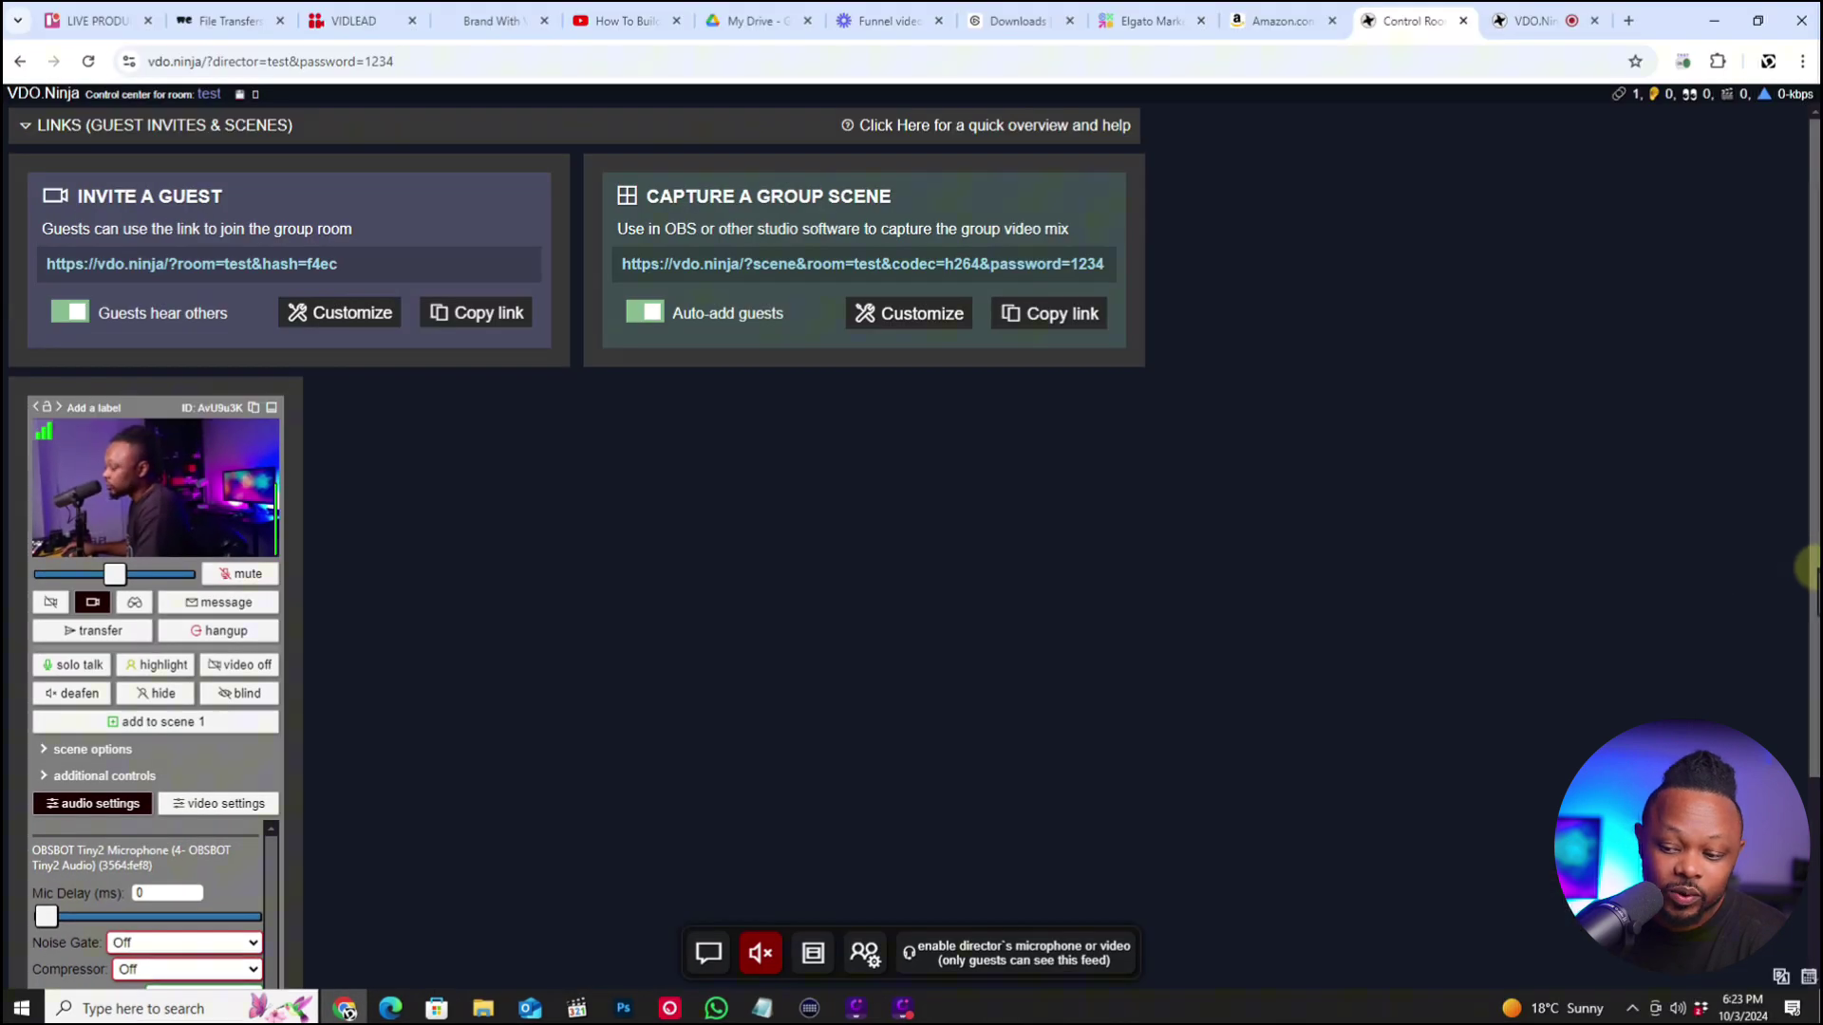
{"action": "scroll", "coordinate": [1808, 568], "scroll_direction": "down", "scroll_amount": 3}
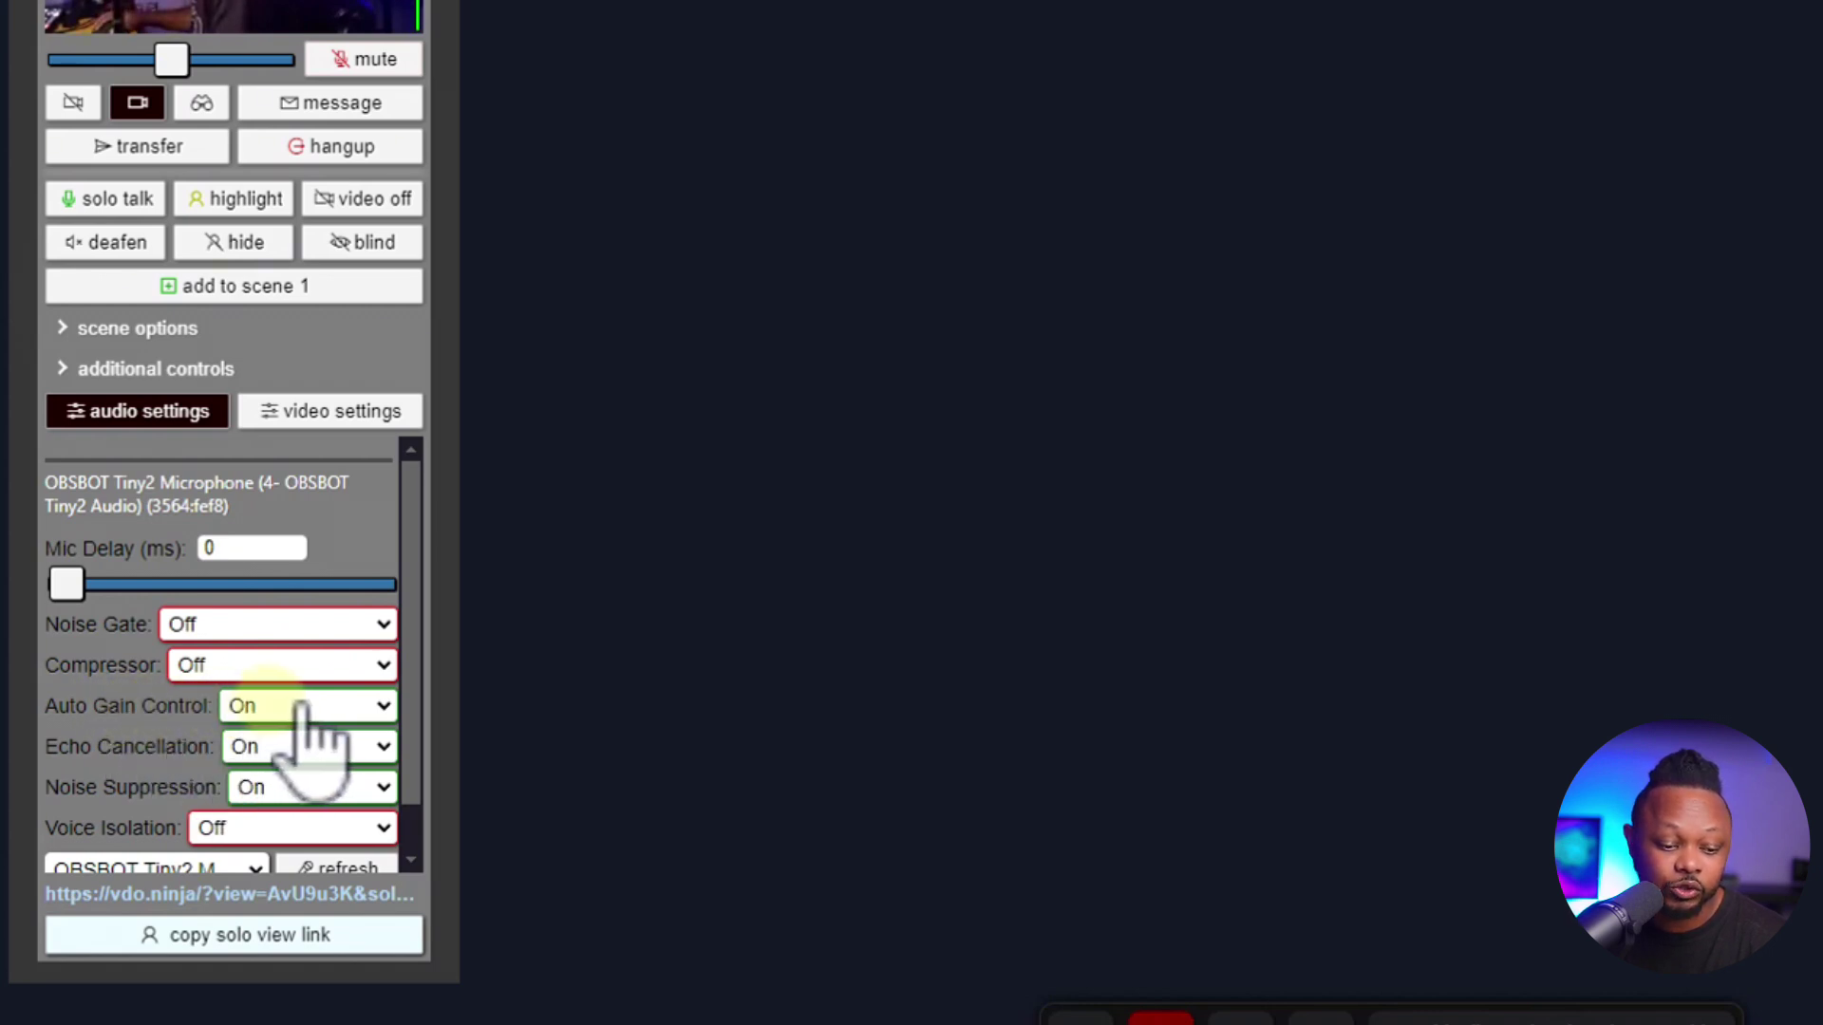
Set the guest microphone's Echo Cancellation and Noise Suppression dropdowns both to Off.
{"action": "left_click", "coordinate": [303, 750]}
{"action": "left_click", "coordinate": [302, 818]}
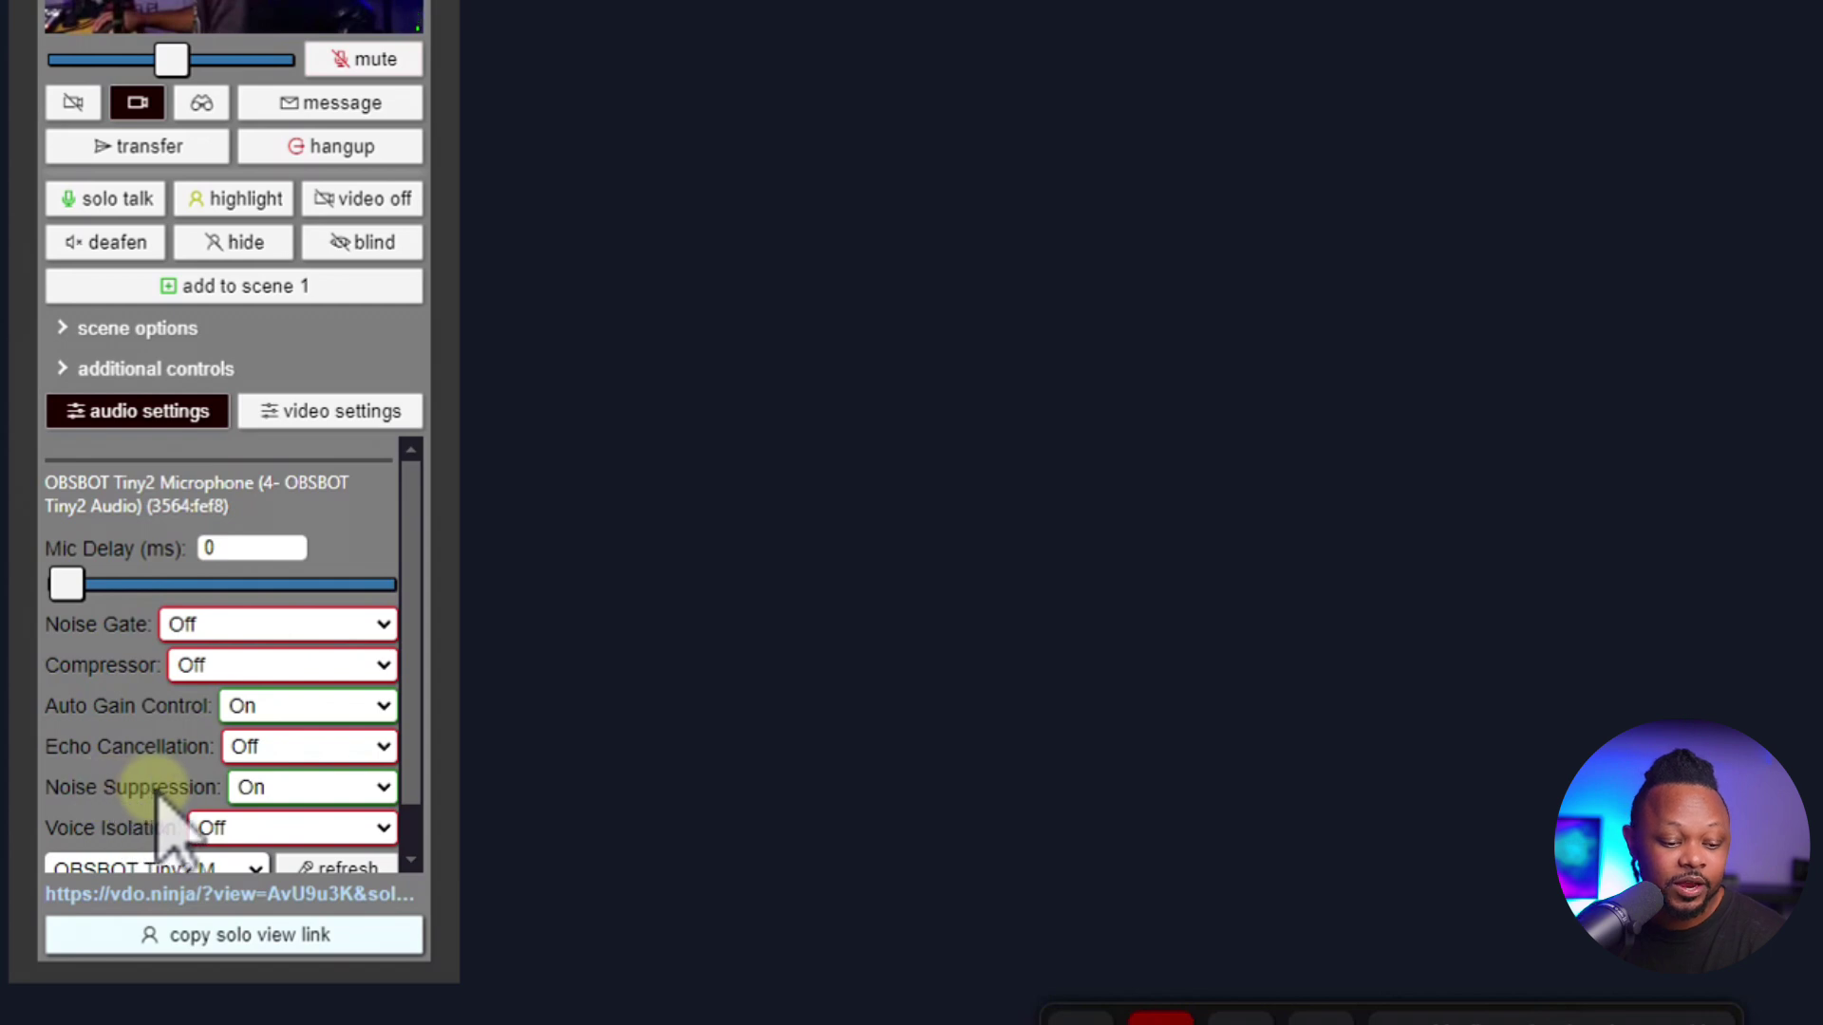
{"action": "left_click", "coordinate": [290, 790]}
{"action": "left_click", "coordinate": [276, 859]}
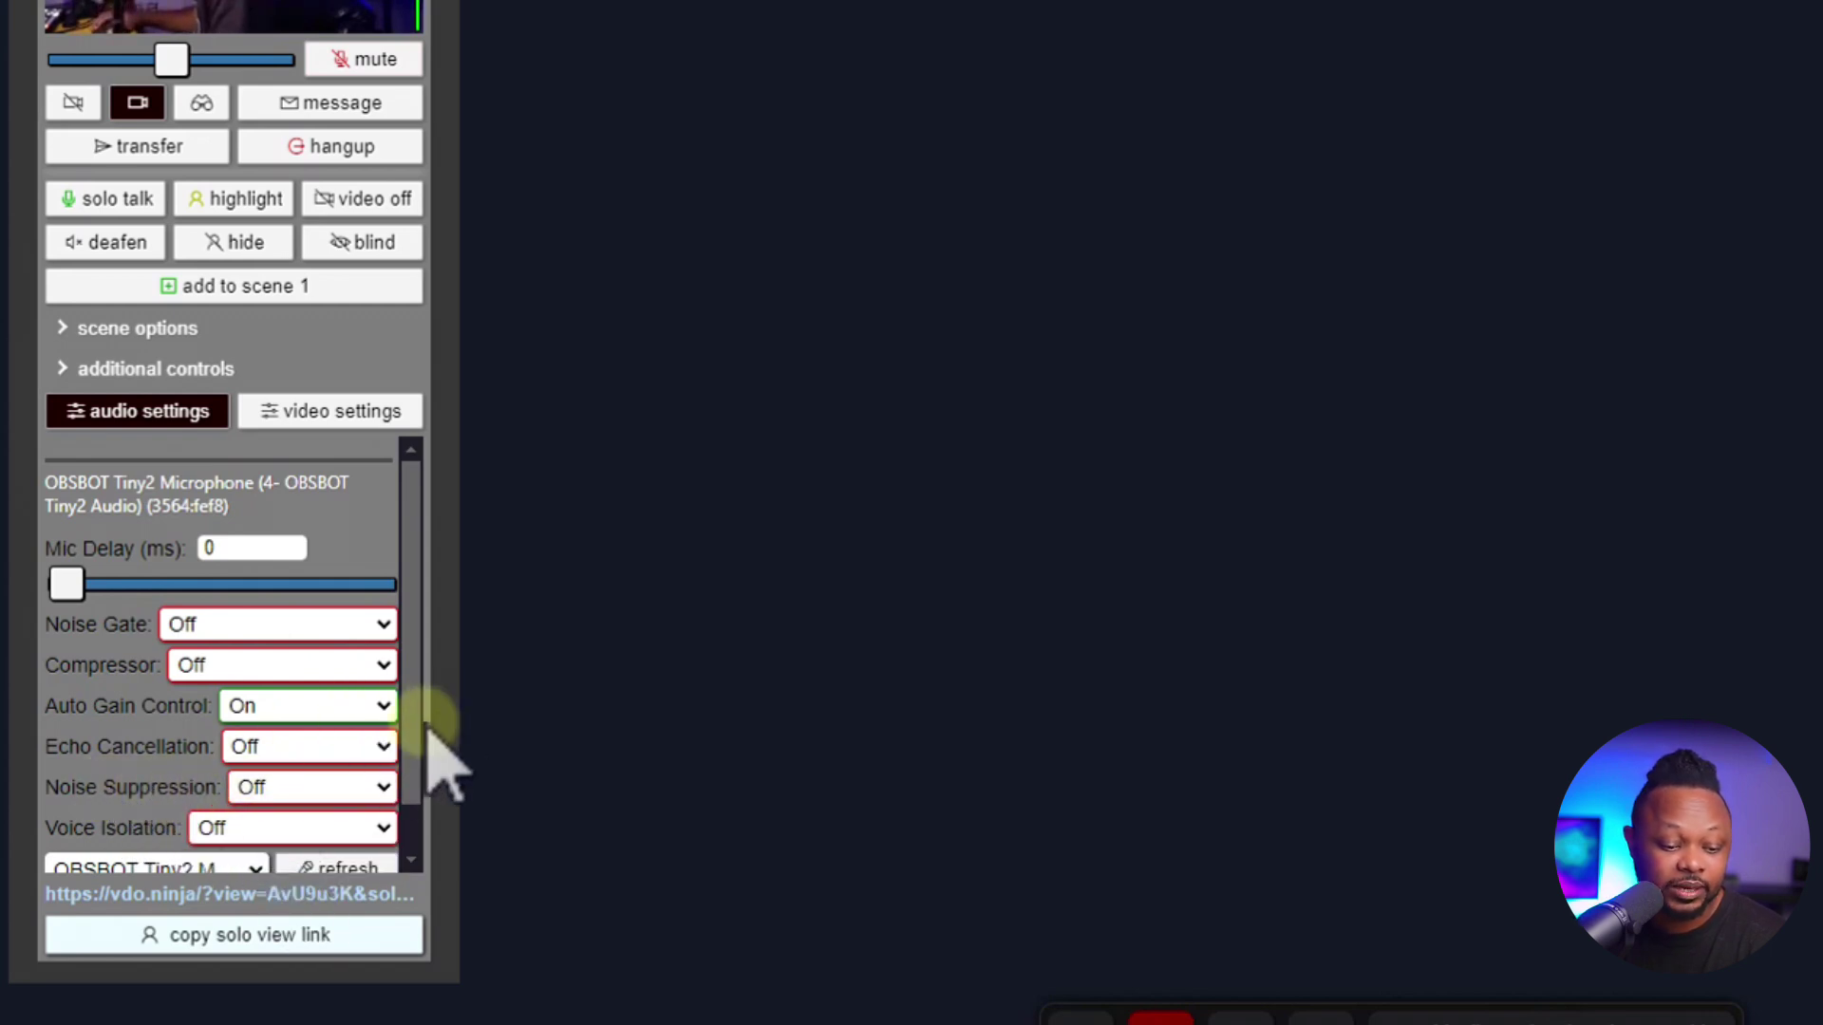
{"action": "scroll", "coordinate": [418, 797], "scroll_direction": "down", "scroll_amount": 1}
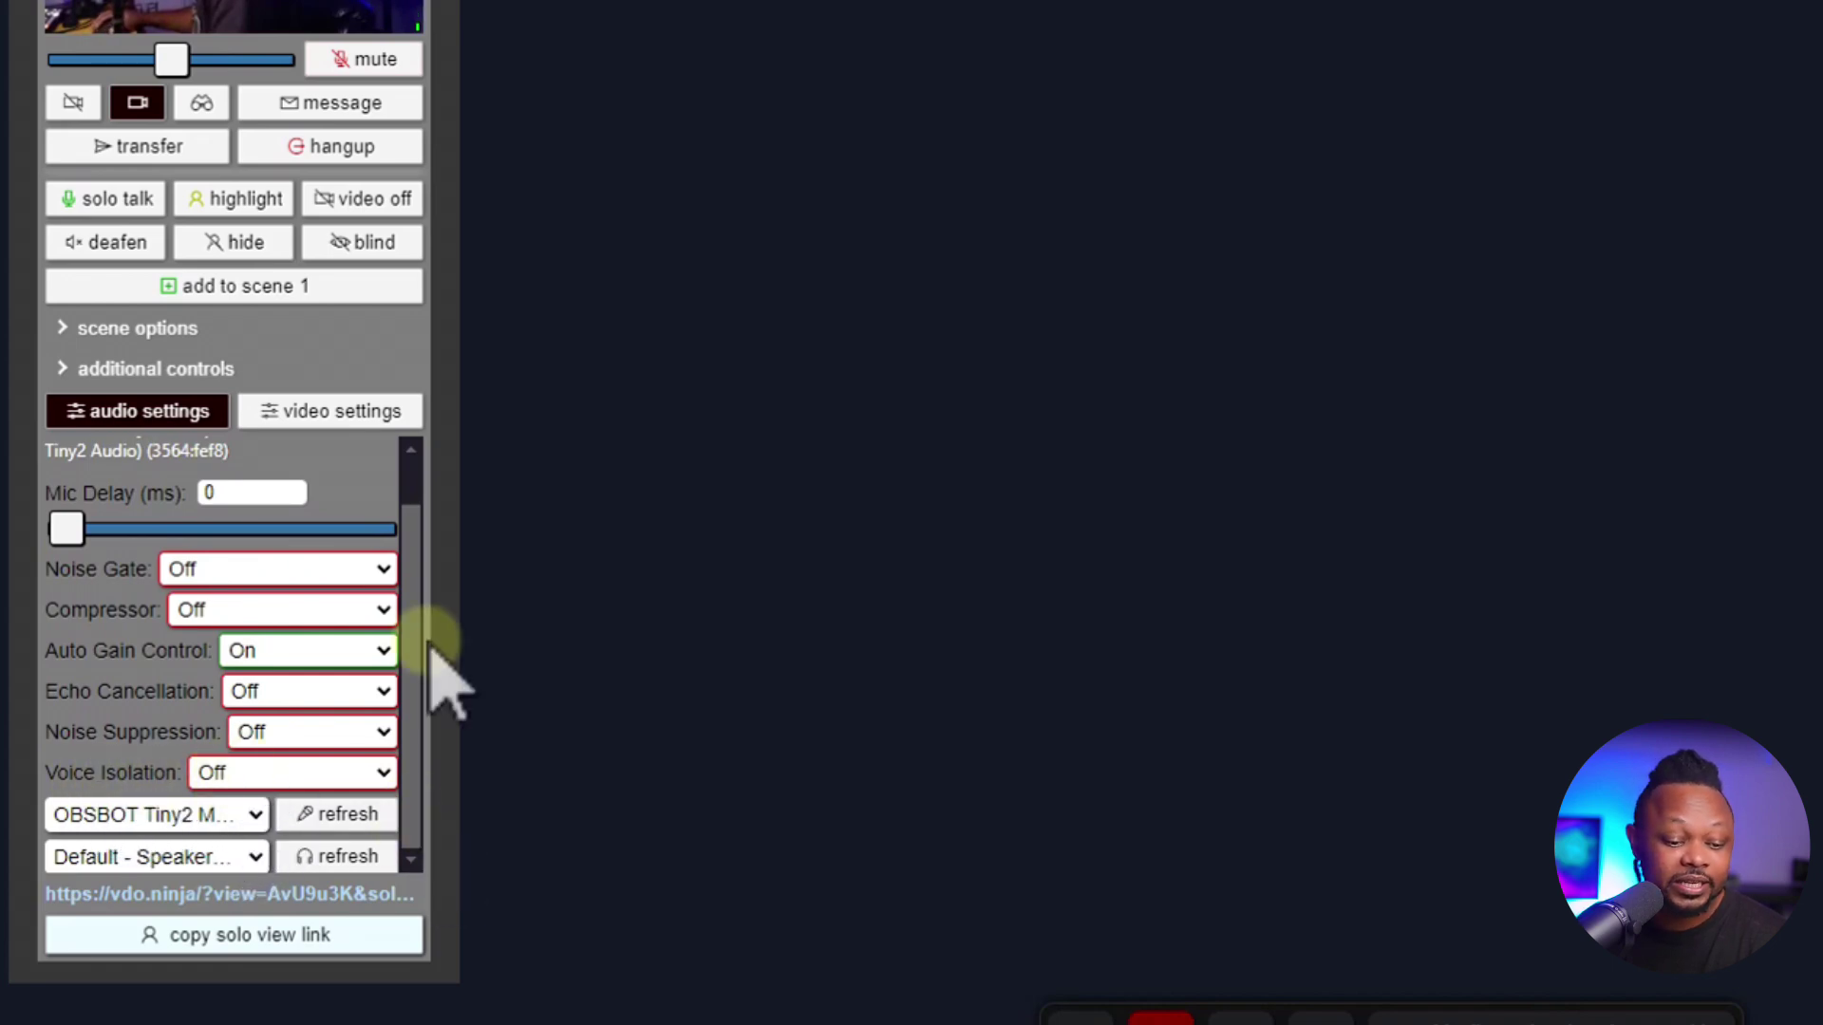
{"action": "scroll", "coordinate": [427, 646], "scroll_direction": "up", "scroll_amount": 1}
{"action": "scroll", "coordinate": [425, 646], "scroll_direction": "down", "scroll_amount": 1}
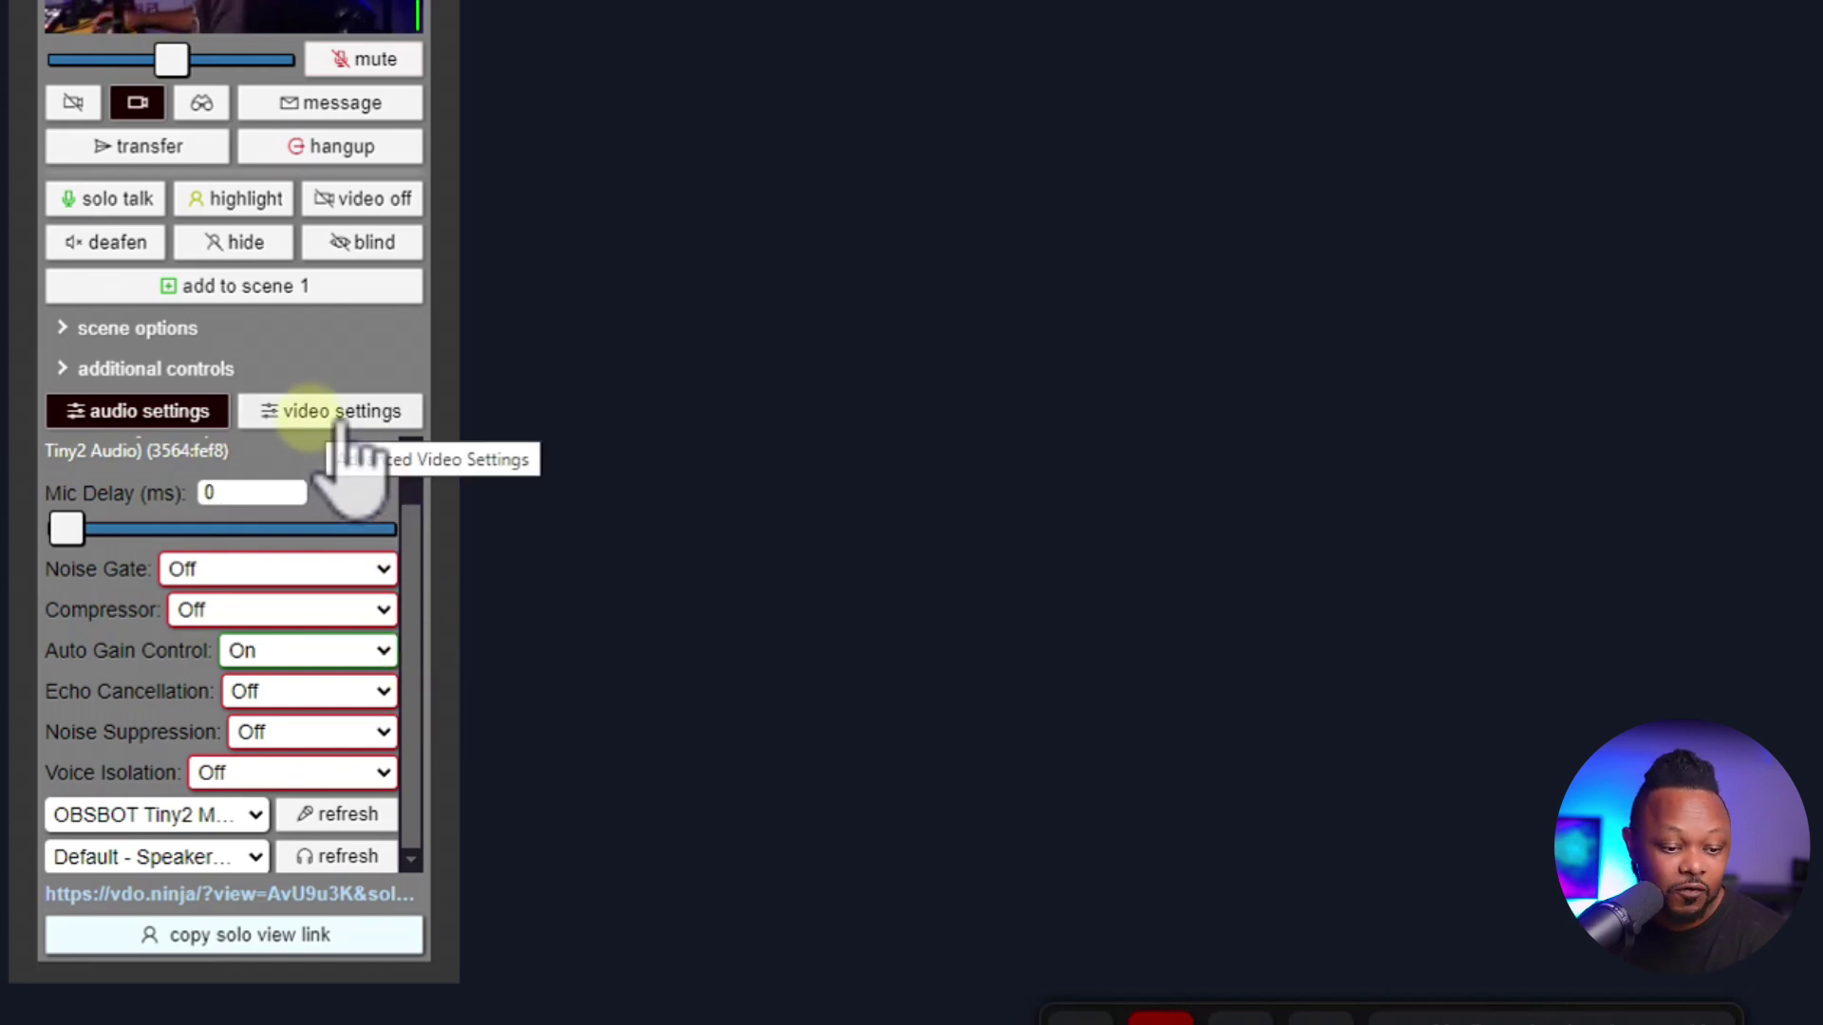
In the guest card's video settings, change the OBSBOT Tiny 2 camera Height from 720 to 1080.
{"action": "left_click", "coordinate": [340, 418]}
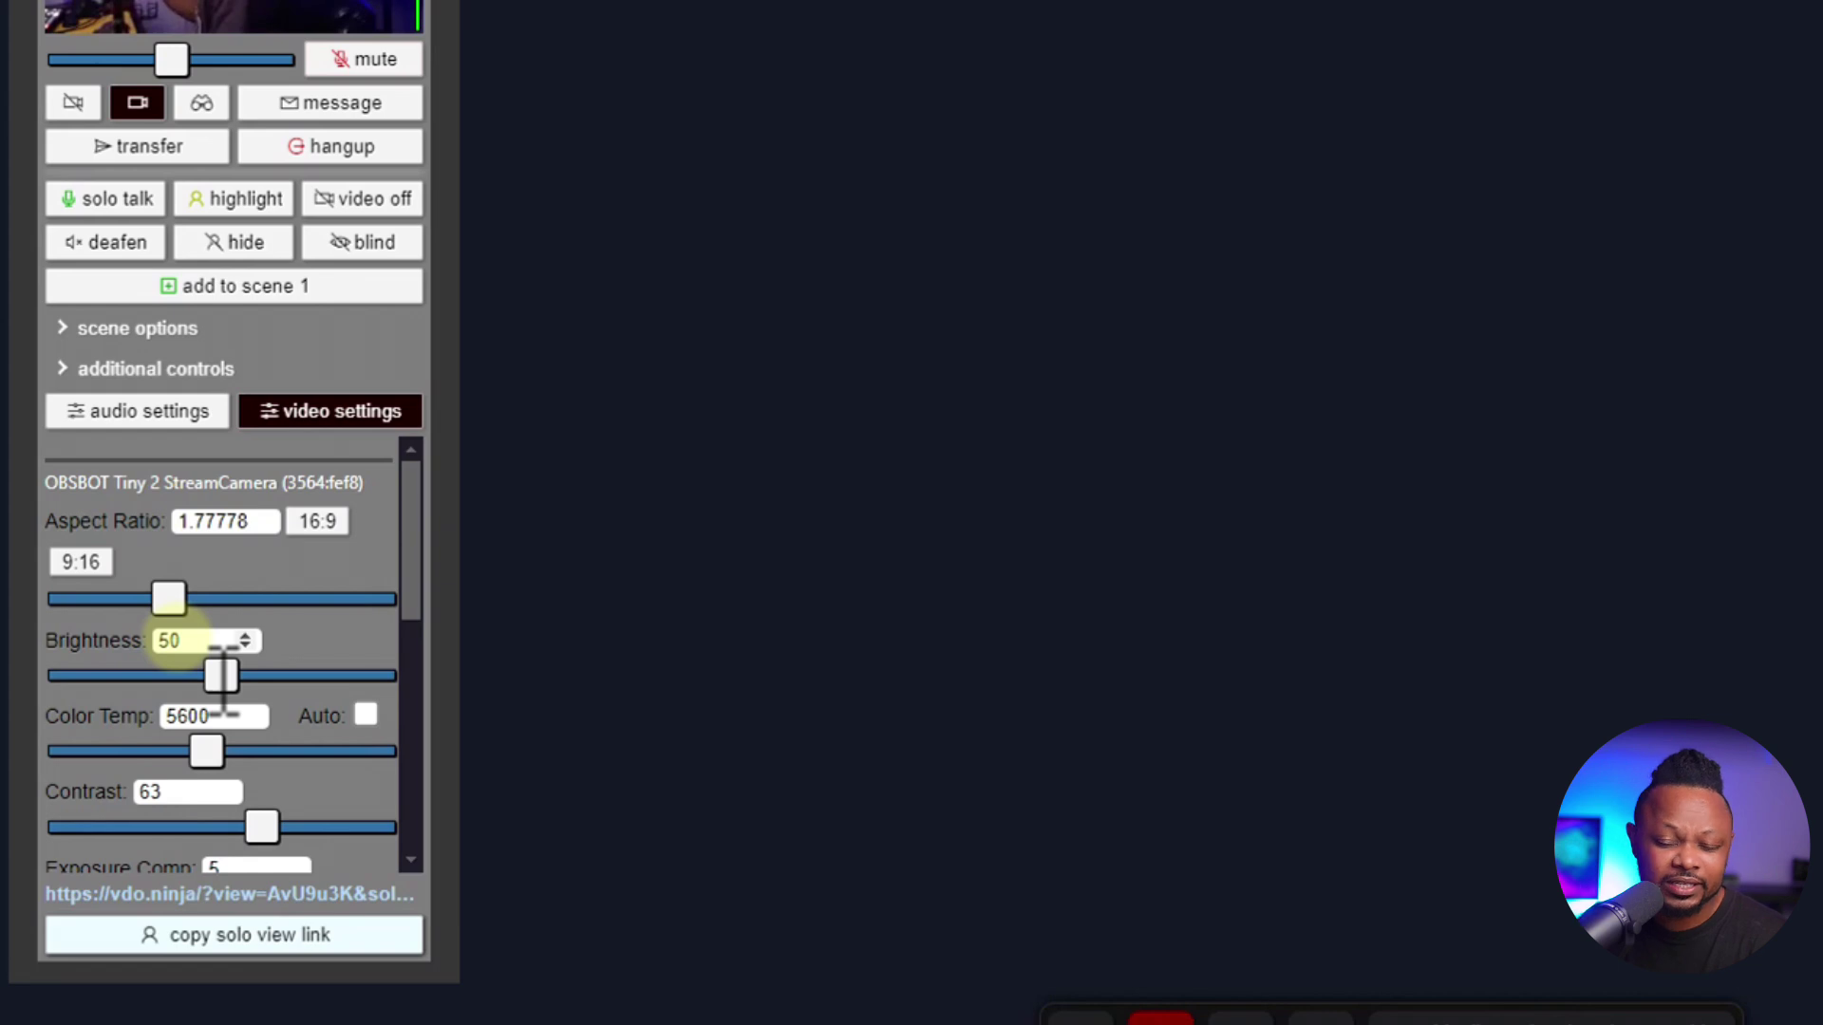
{"action": "left_click_drag", "start_coordinate": [408, 569], "coordinate": [429, 615]}
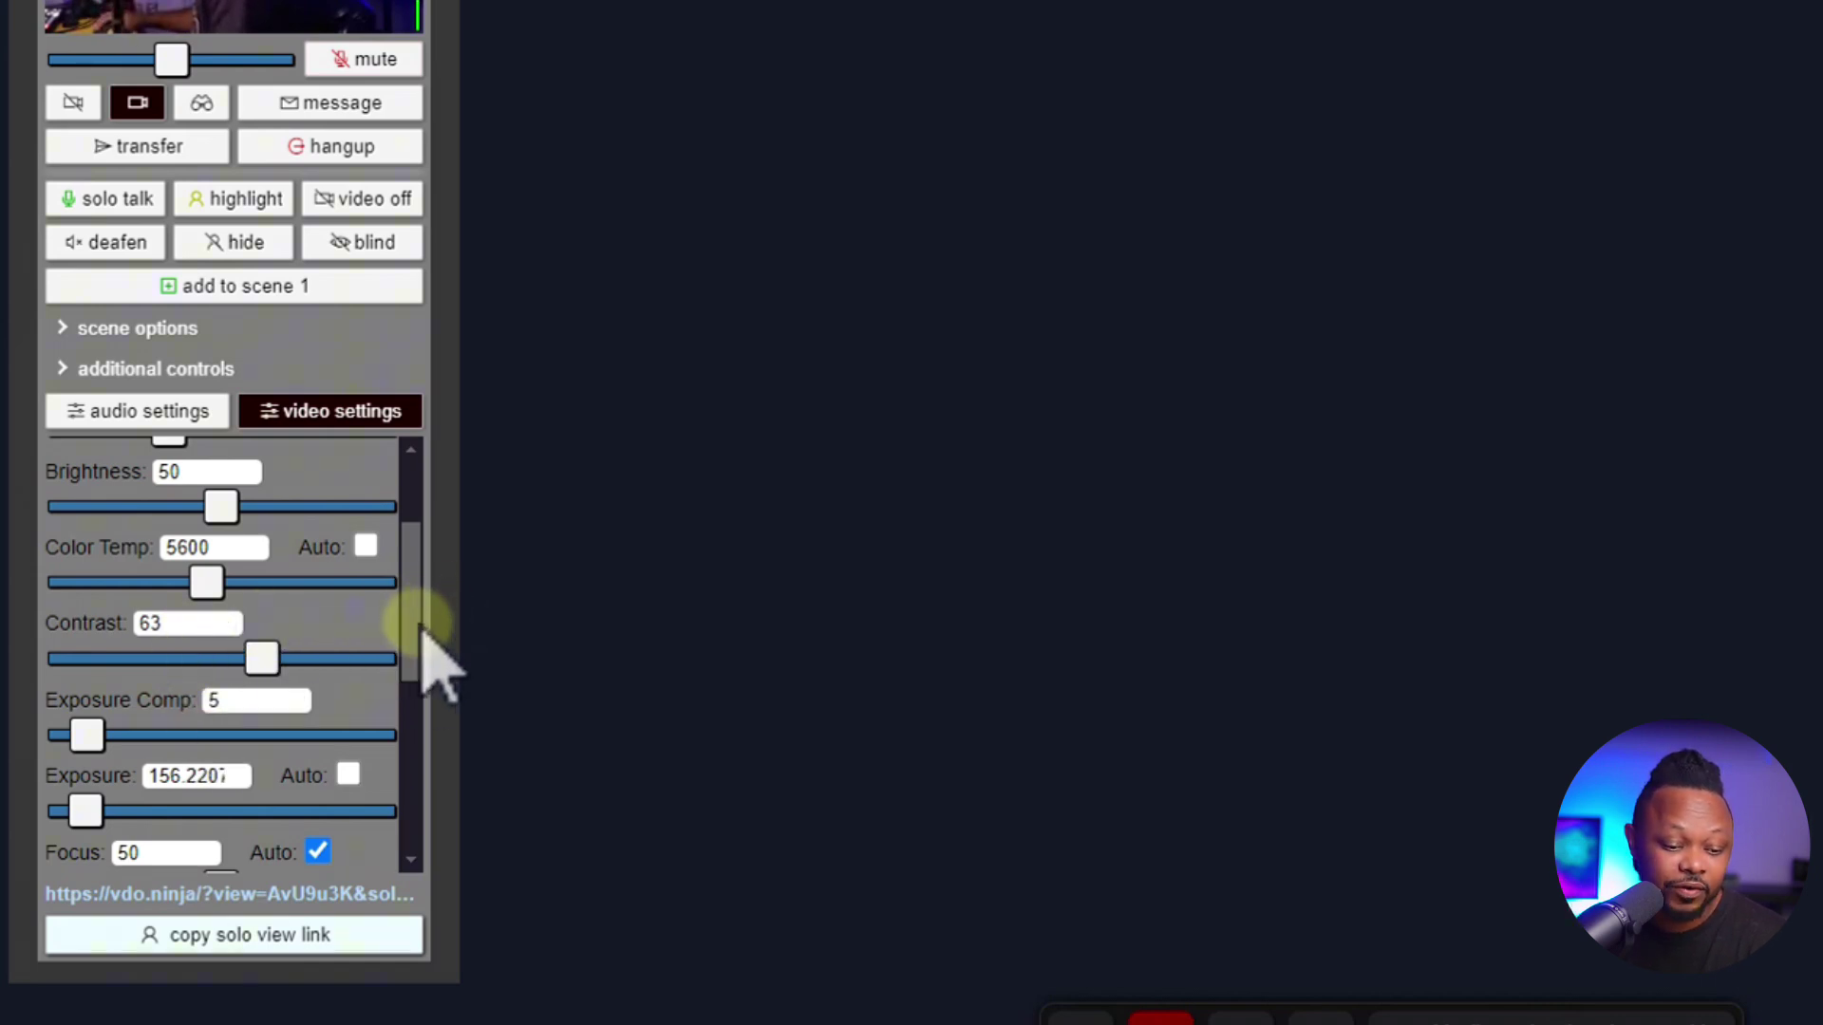
{"action": "left_click_drag", "start_coordinate": [423, 627], "coordinate": [431, 721]}
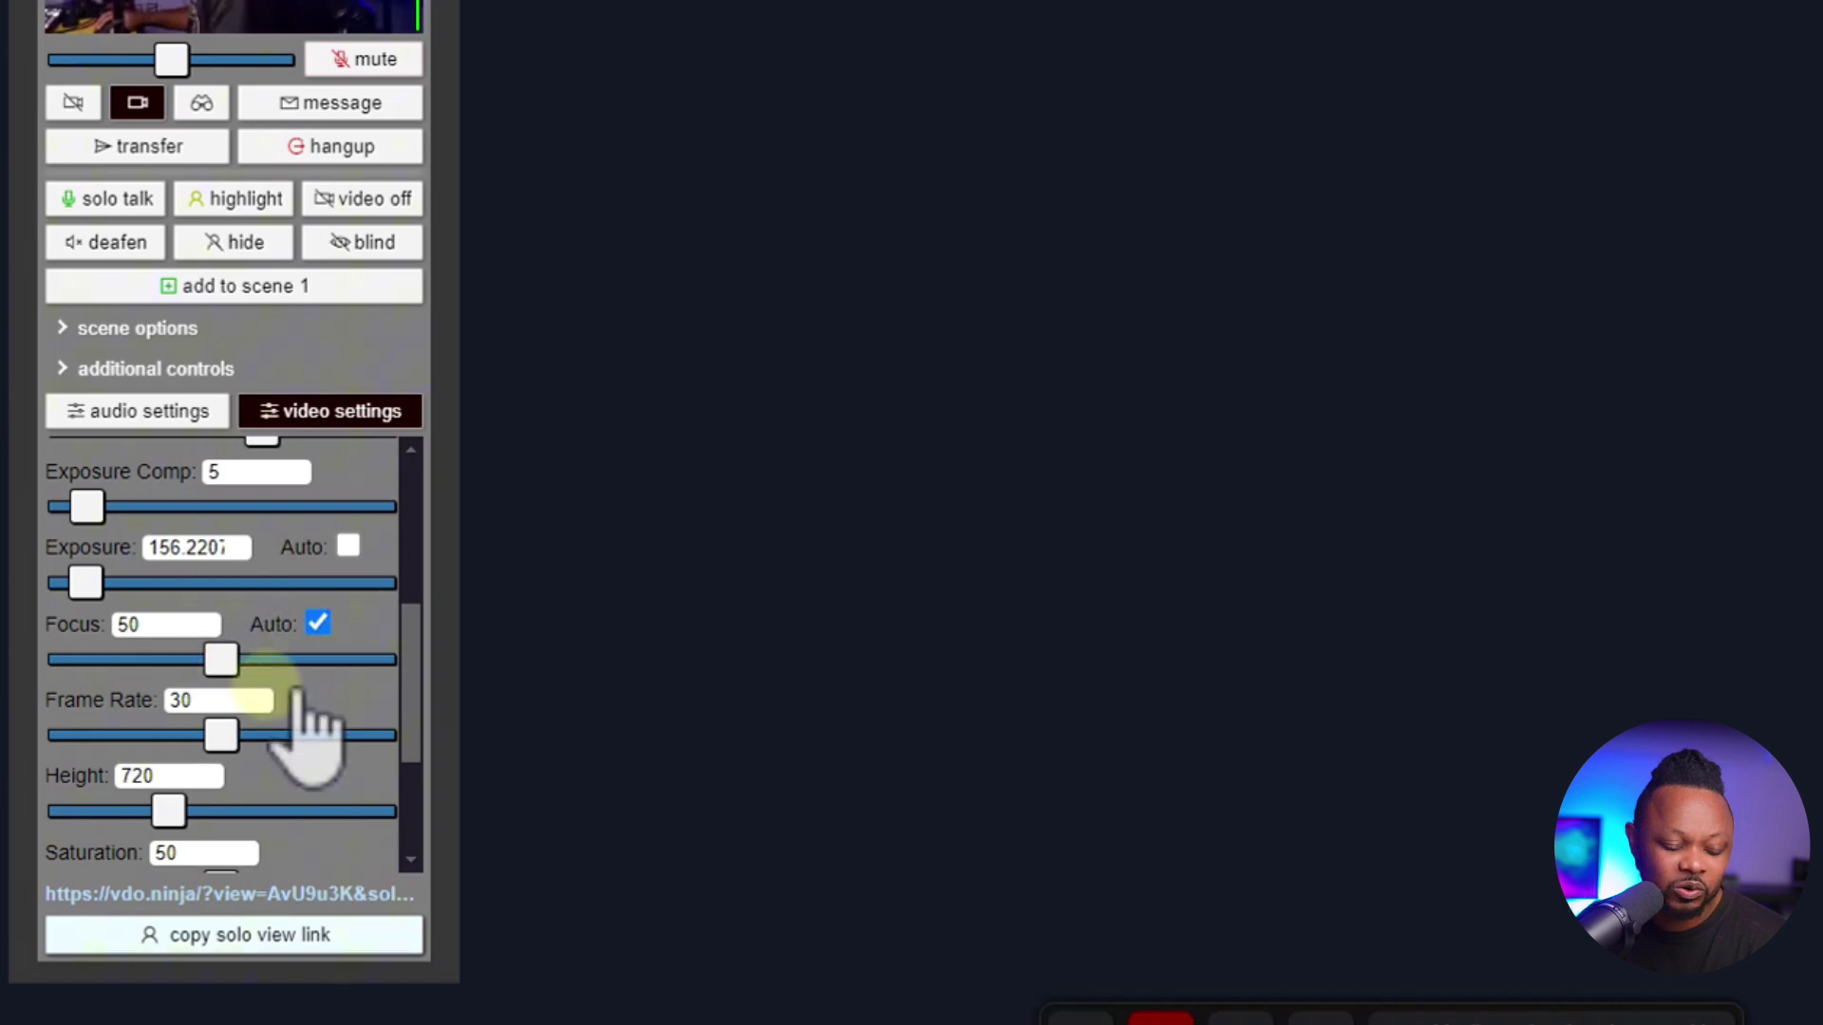
{"action": "left_click_drag", "start_coordinate": [415, 674], "coordinate": [424, 745]}
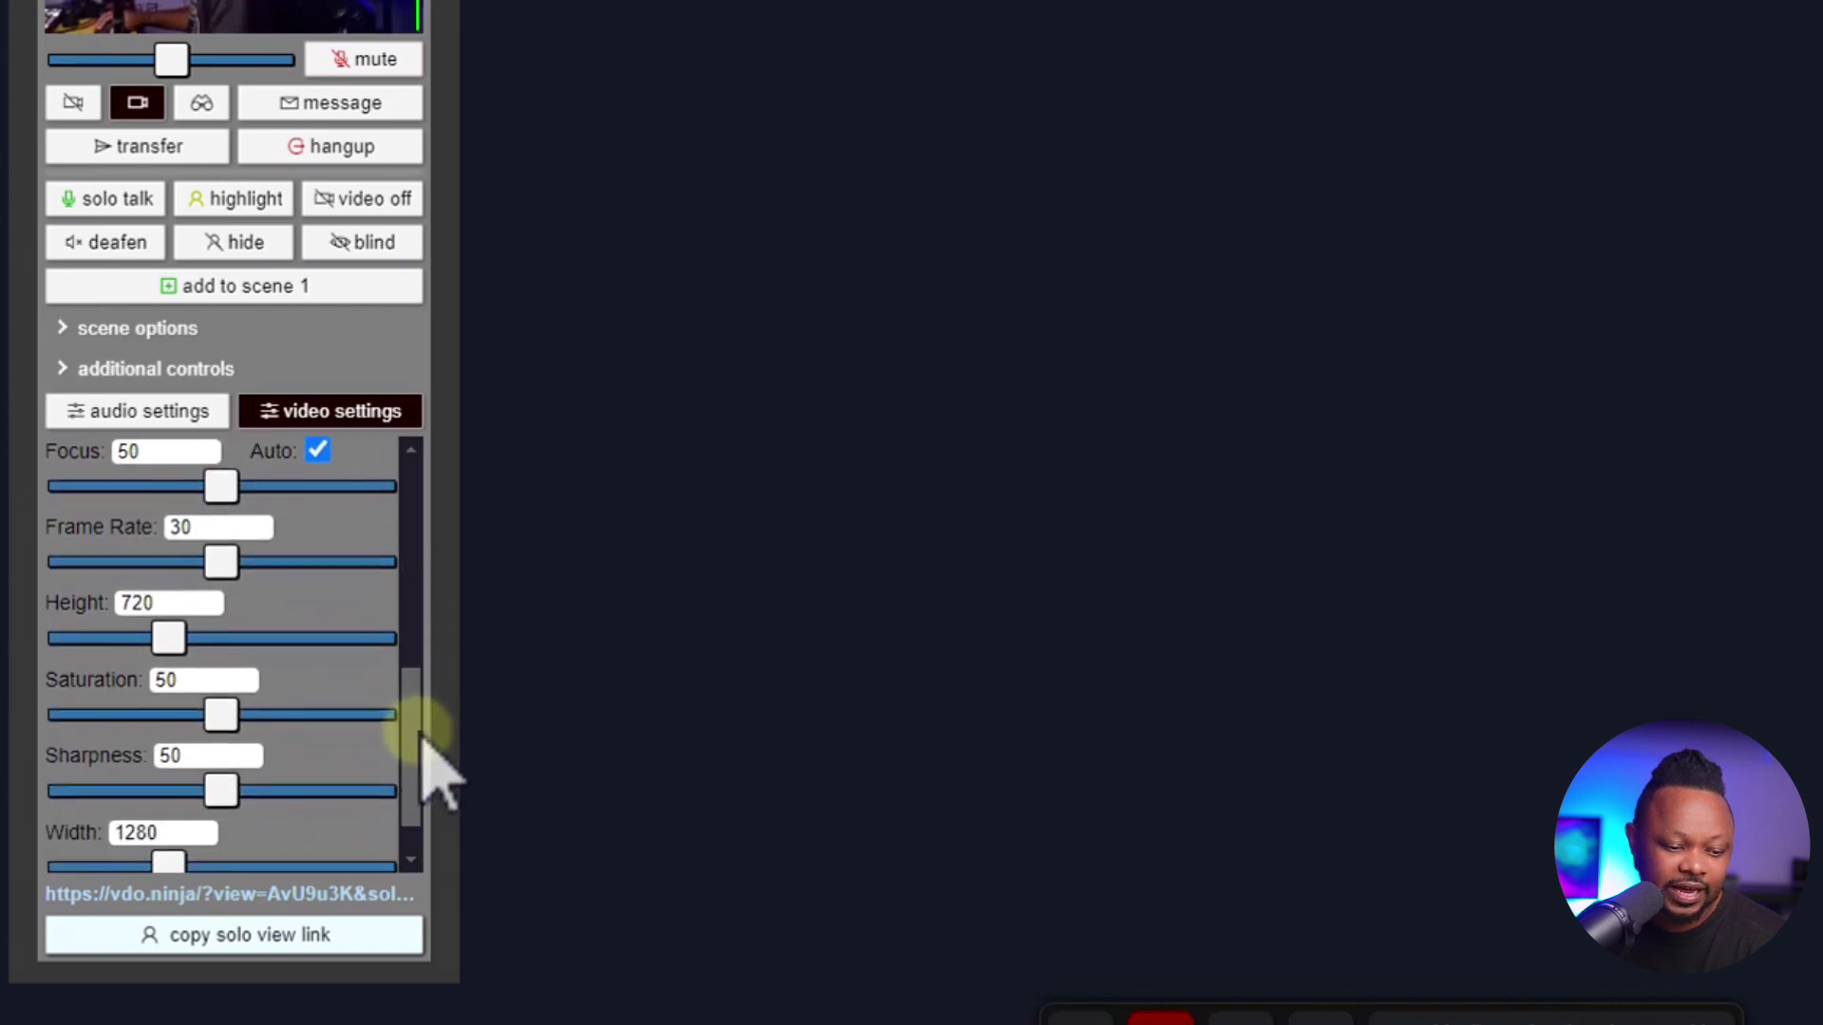
{"action": "left_click", "coordinate": [188, 527]}
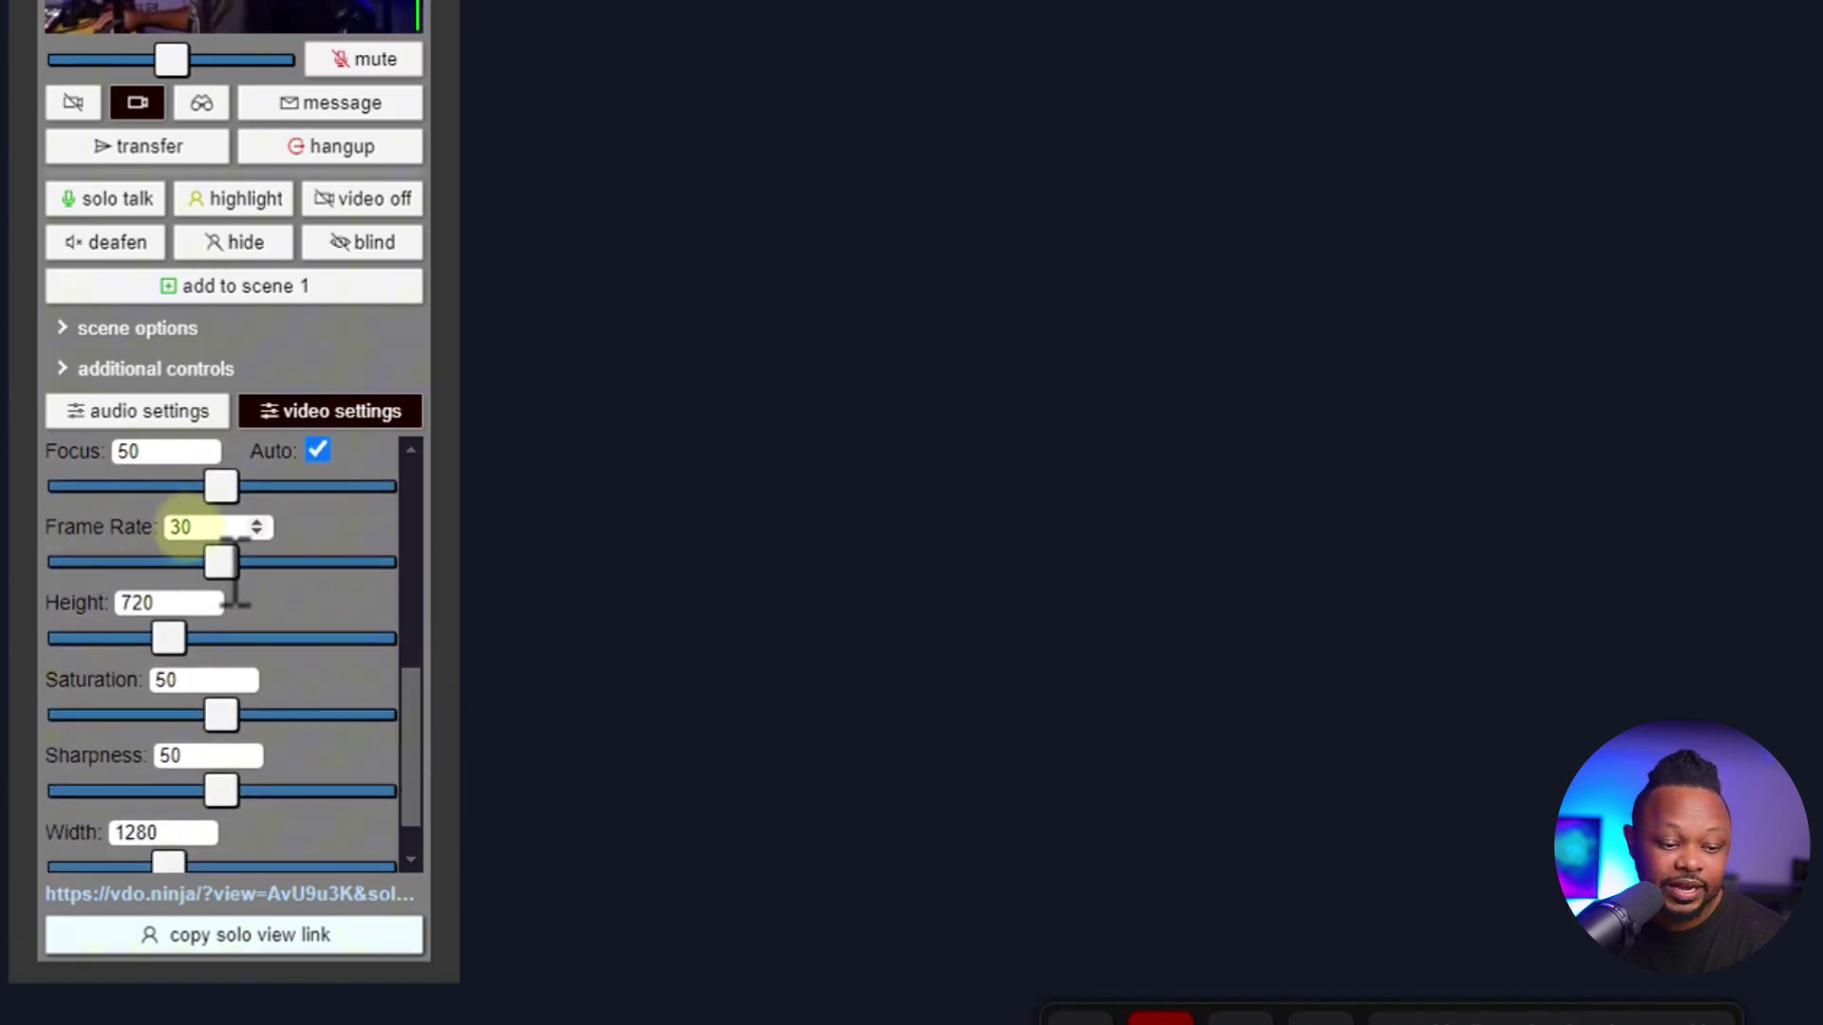
{"action": "key", "text": "ctrl+a"}
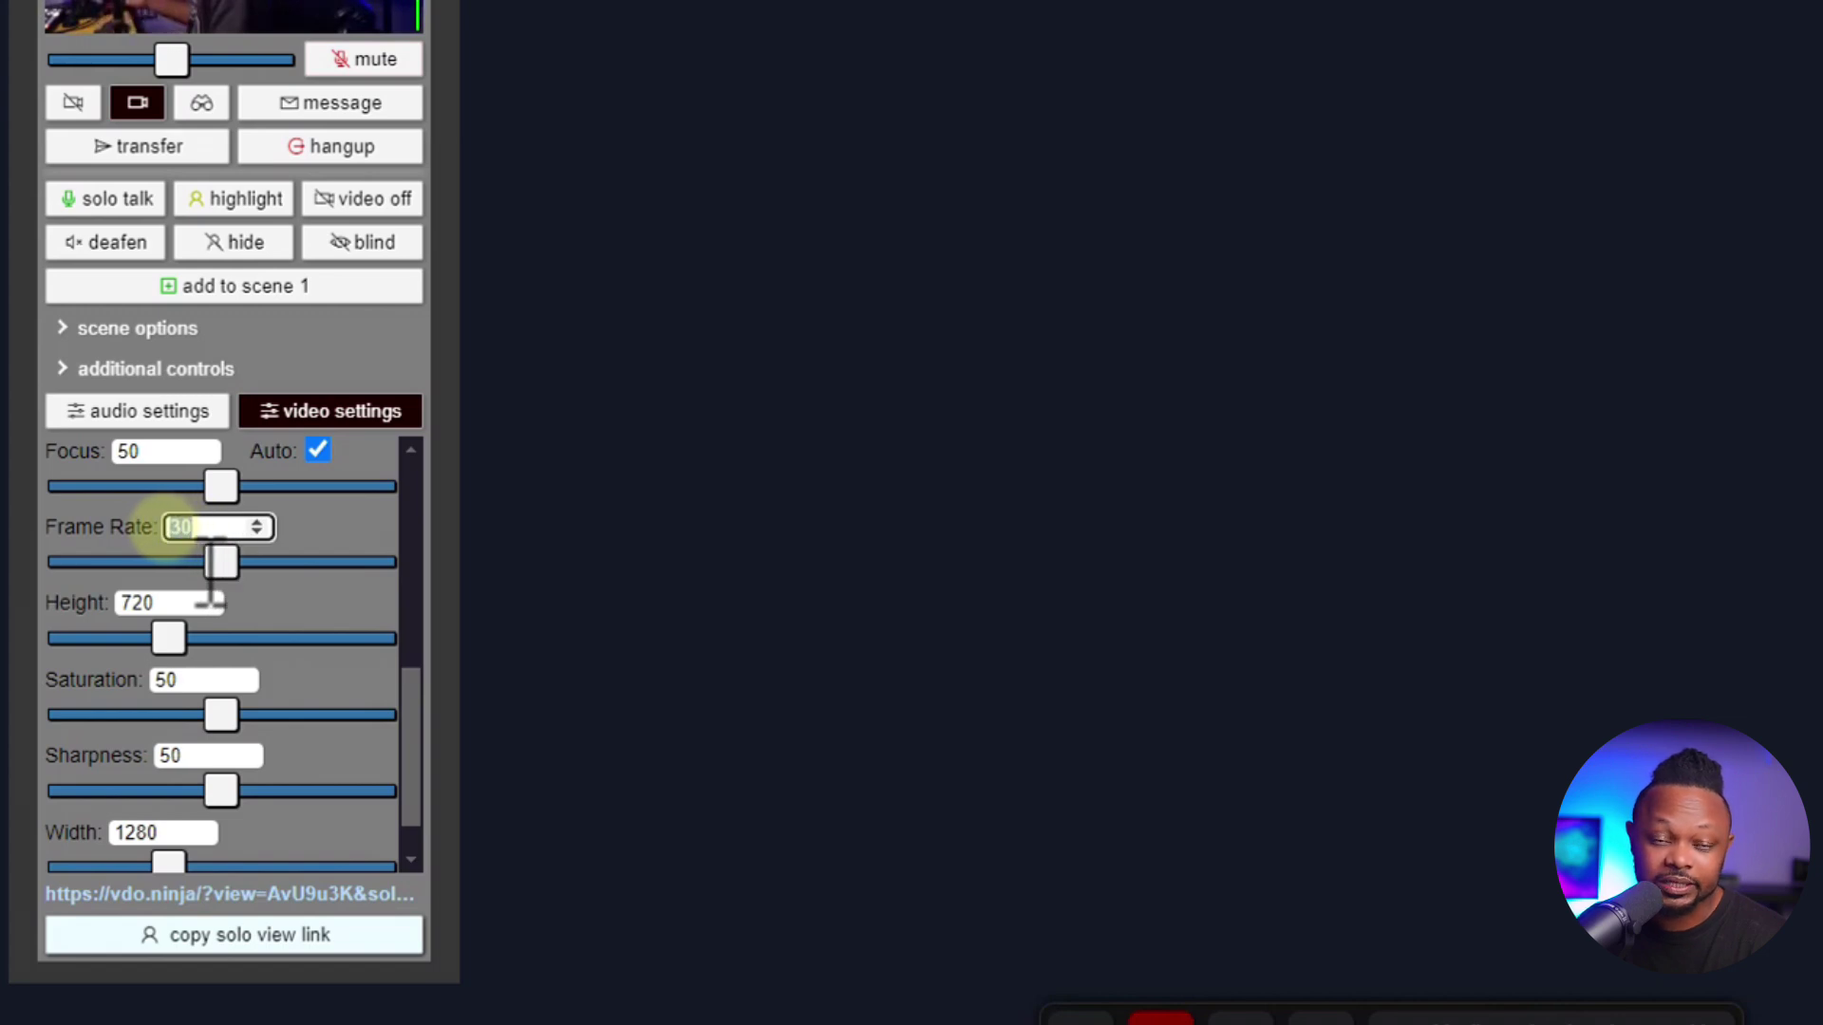
{"action": "mouse_move", "coordinate": [411, 680]}
{"action": "left_mouse_down"}
{"action": "mouse_move", "coordinate": [418, 721]}
{"action": "mouse_move", "coordinate": [391, 693]}
{"action": "left_mouse_up"}
{"action": "double_click", "coordinate": [124, 542]}
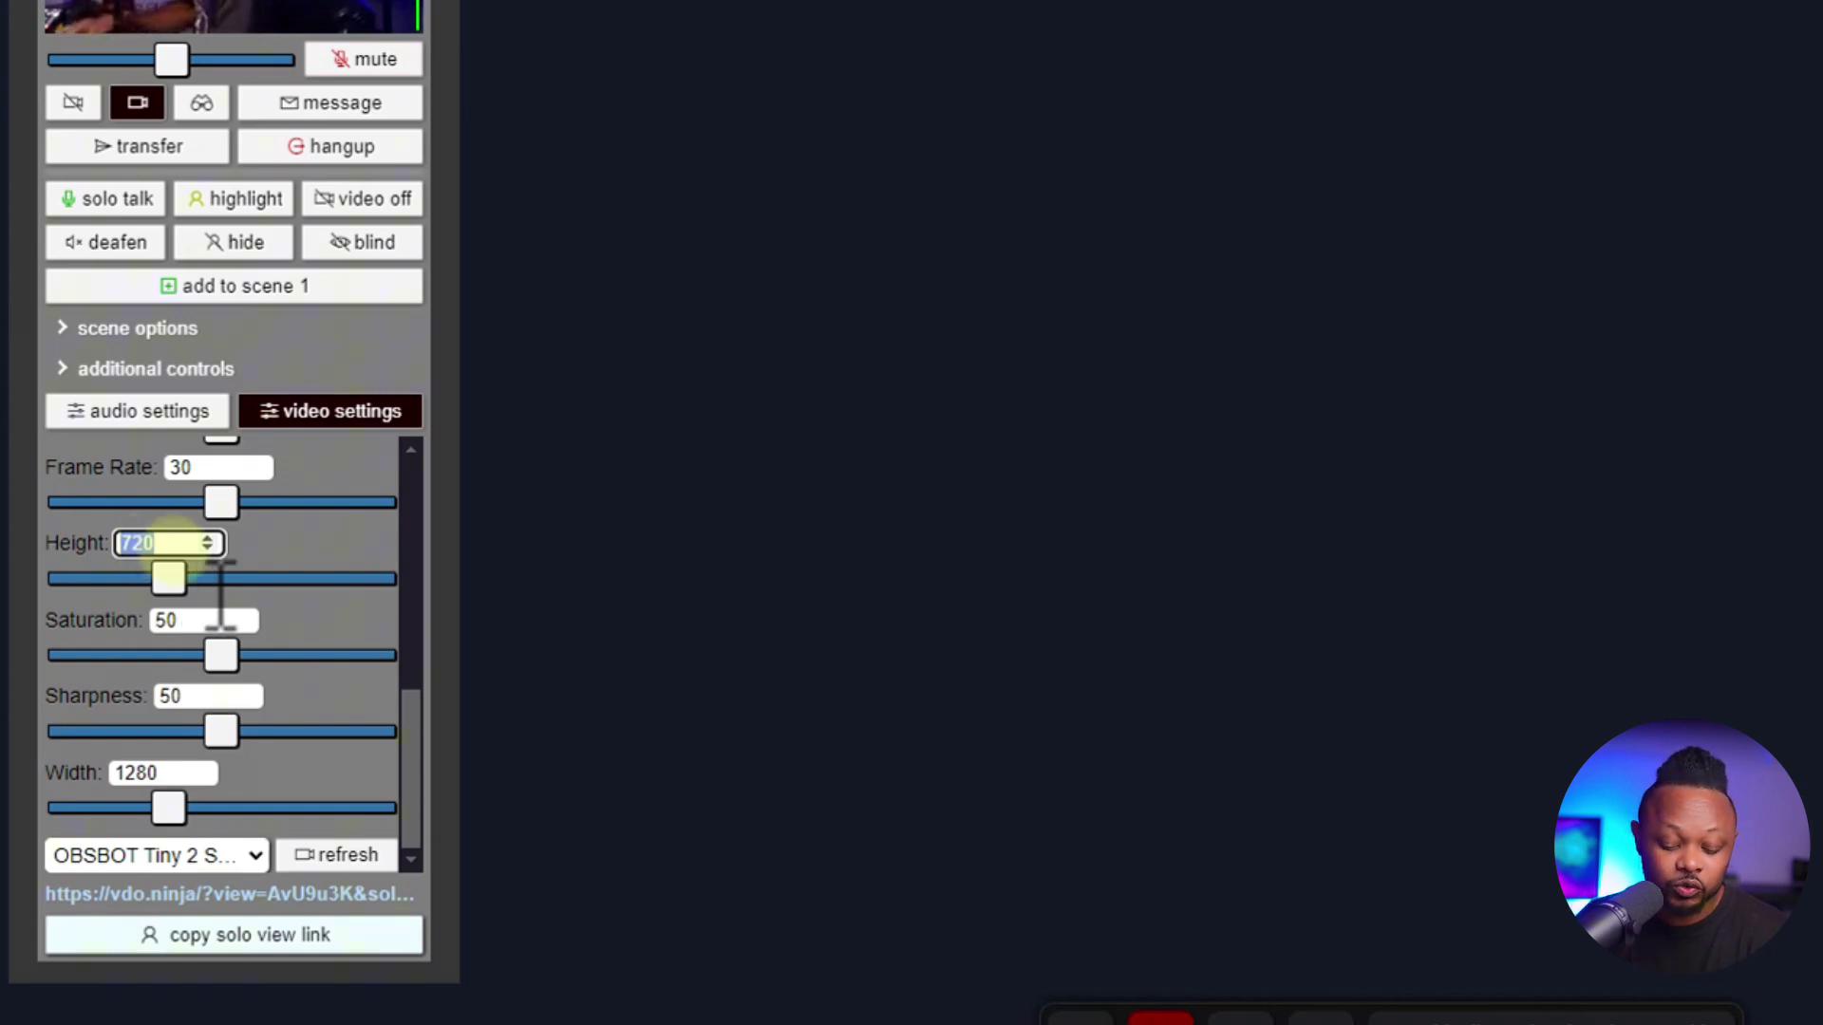
{"action": "type", "text": "108"}
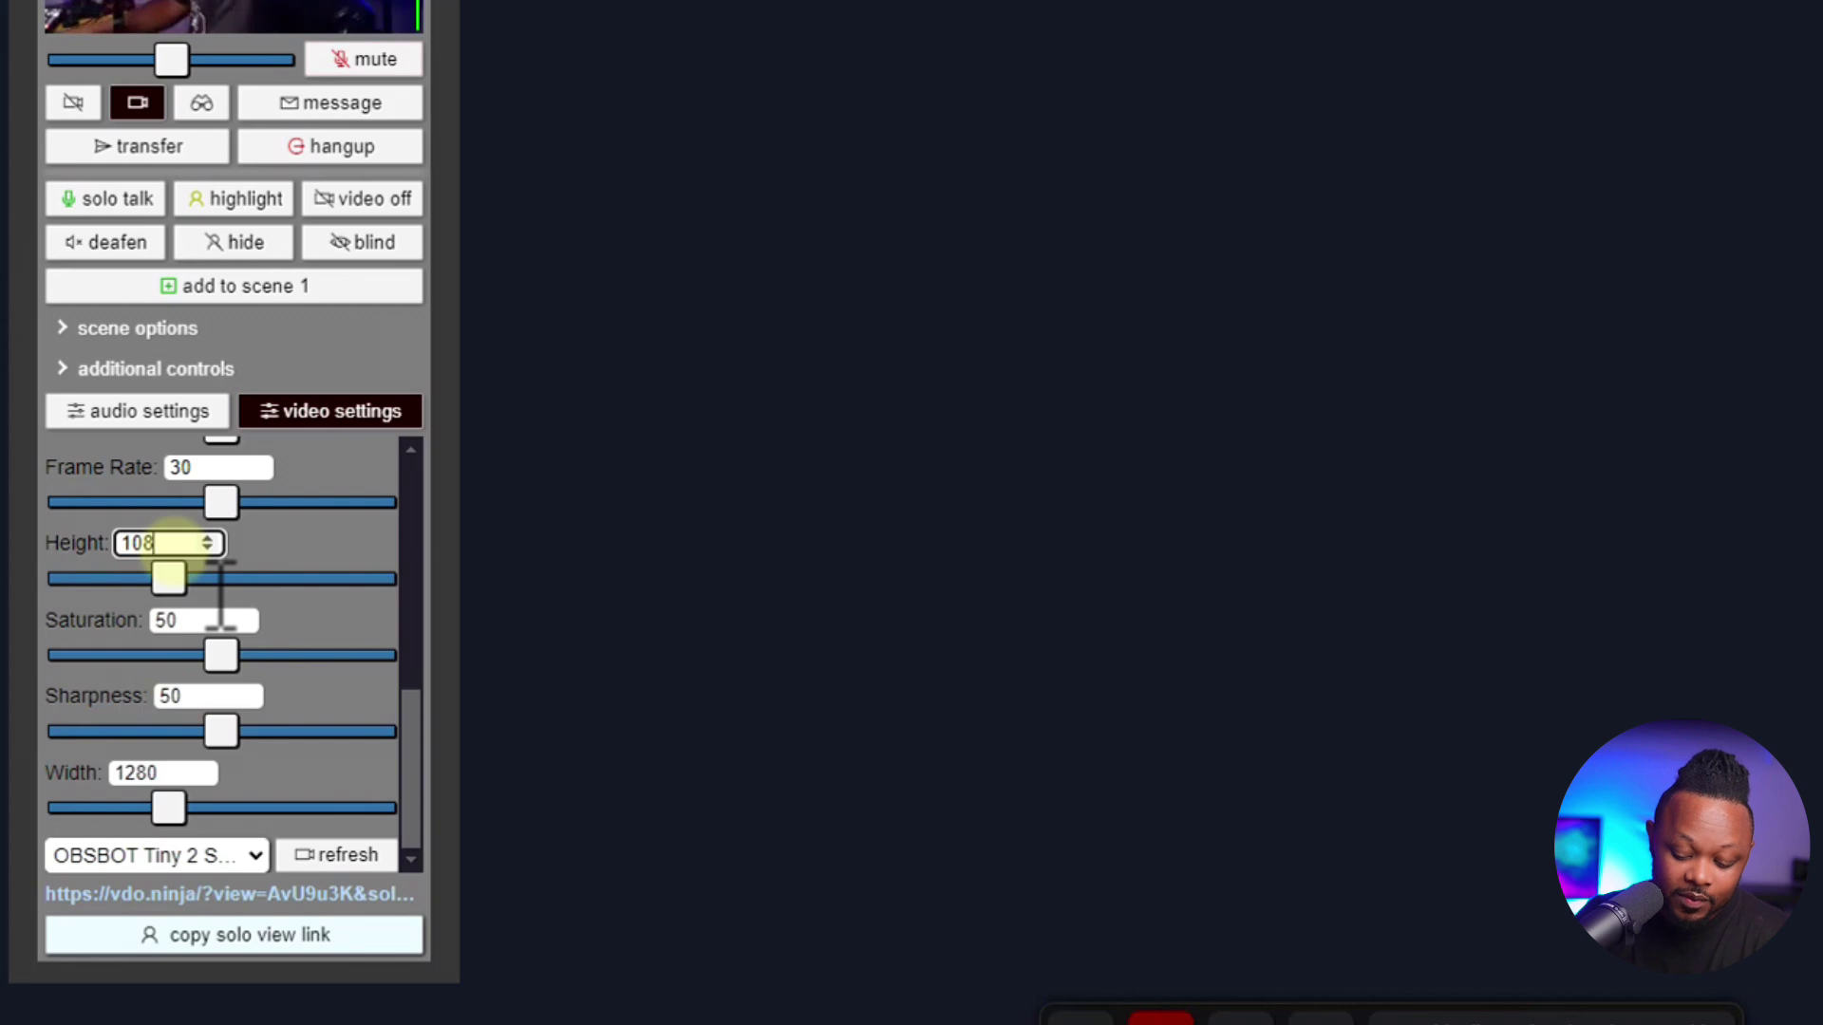
{"action": "type", "text": "0"}
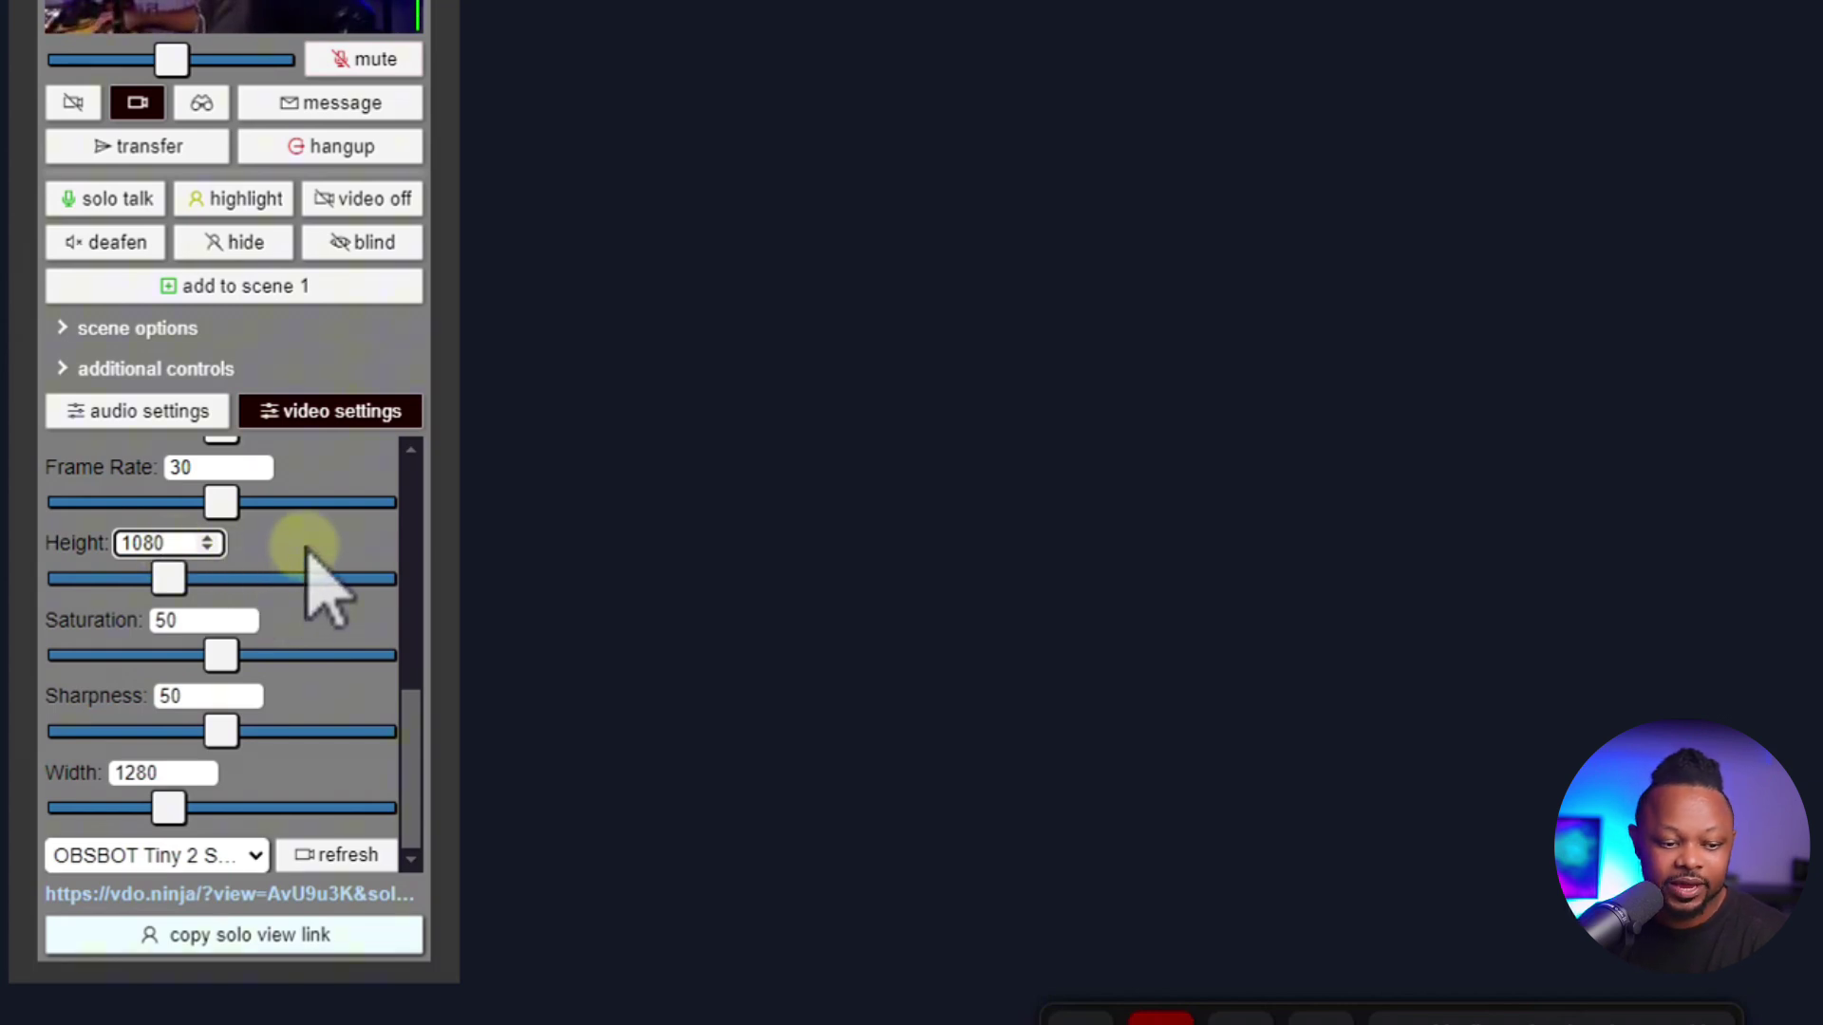
{"action": "key", "text": "Return"}
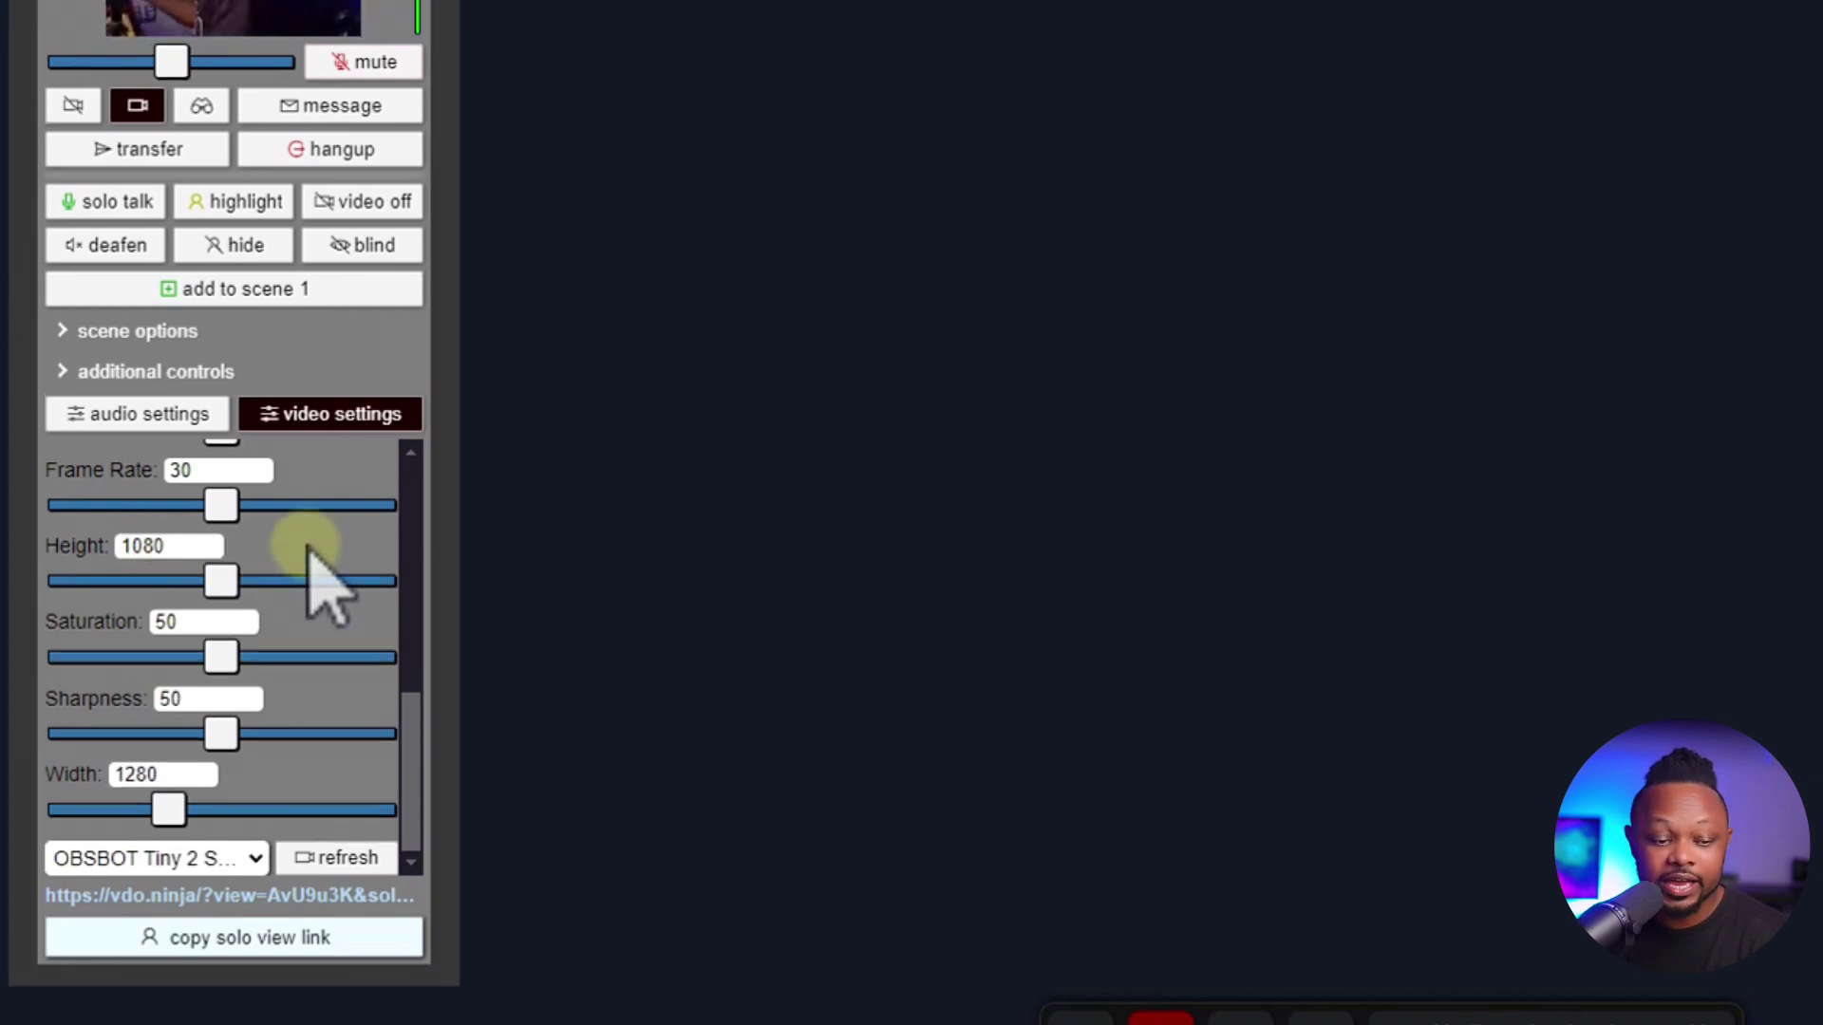
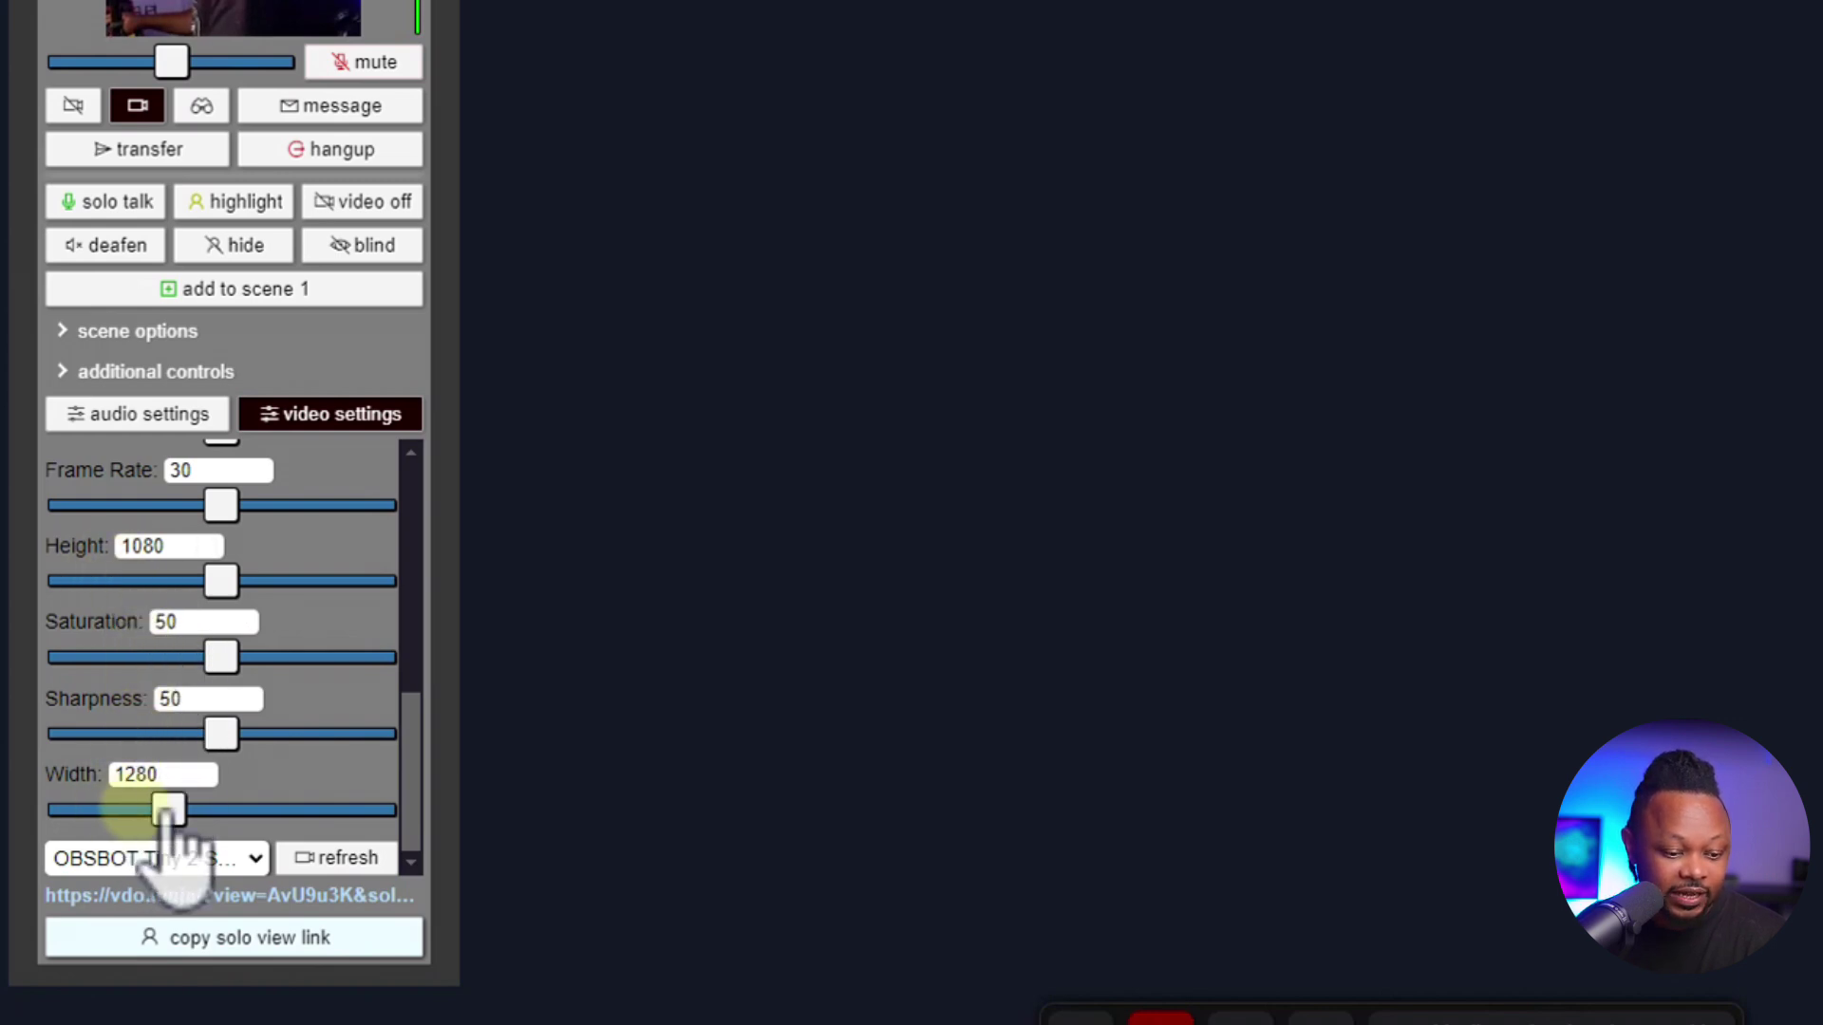
Replace the guest camera width 1280 with 1920 in VDO.Ninja, alongside height 1080 and 30 fps.
{"action": "left_click_drag", "start_coordinate": [138, 772], "coordinate": [112, 774]}
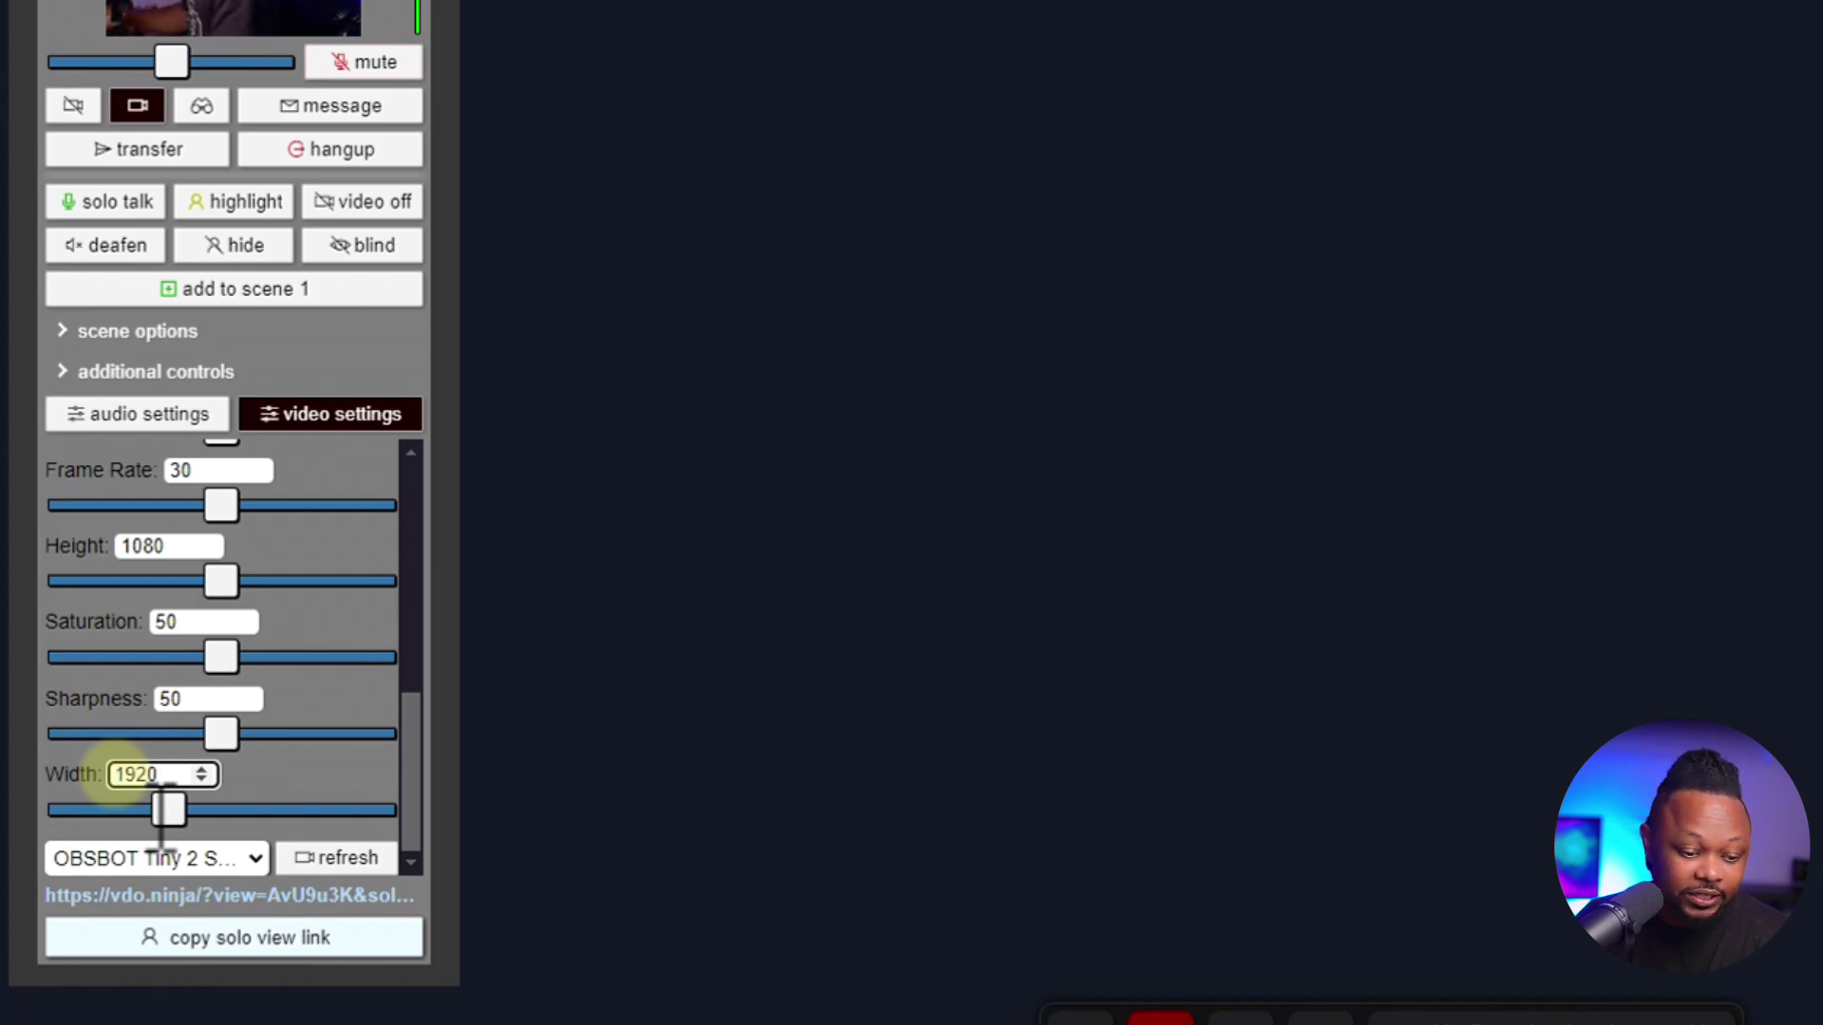
{"action": "left_click", "coordinate": [275, 799]}
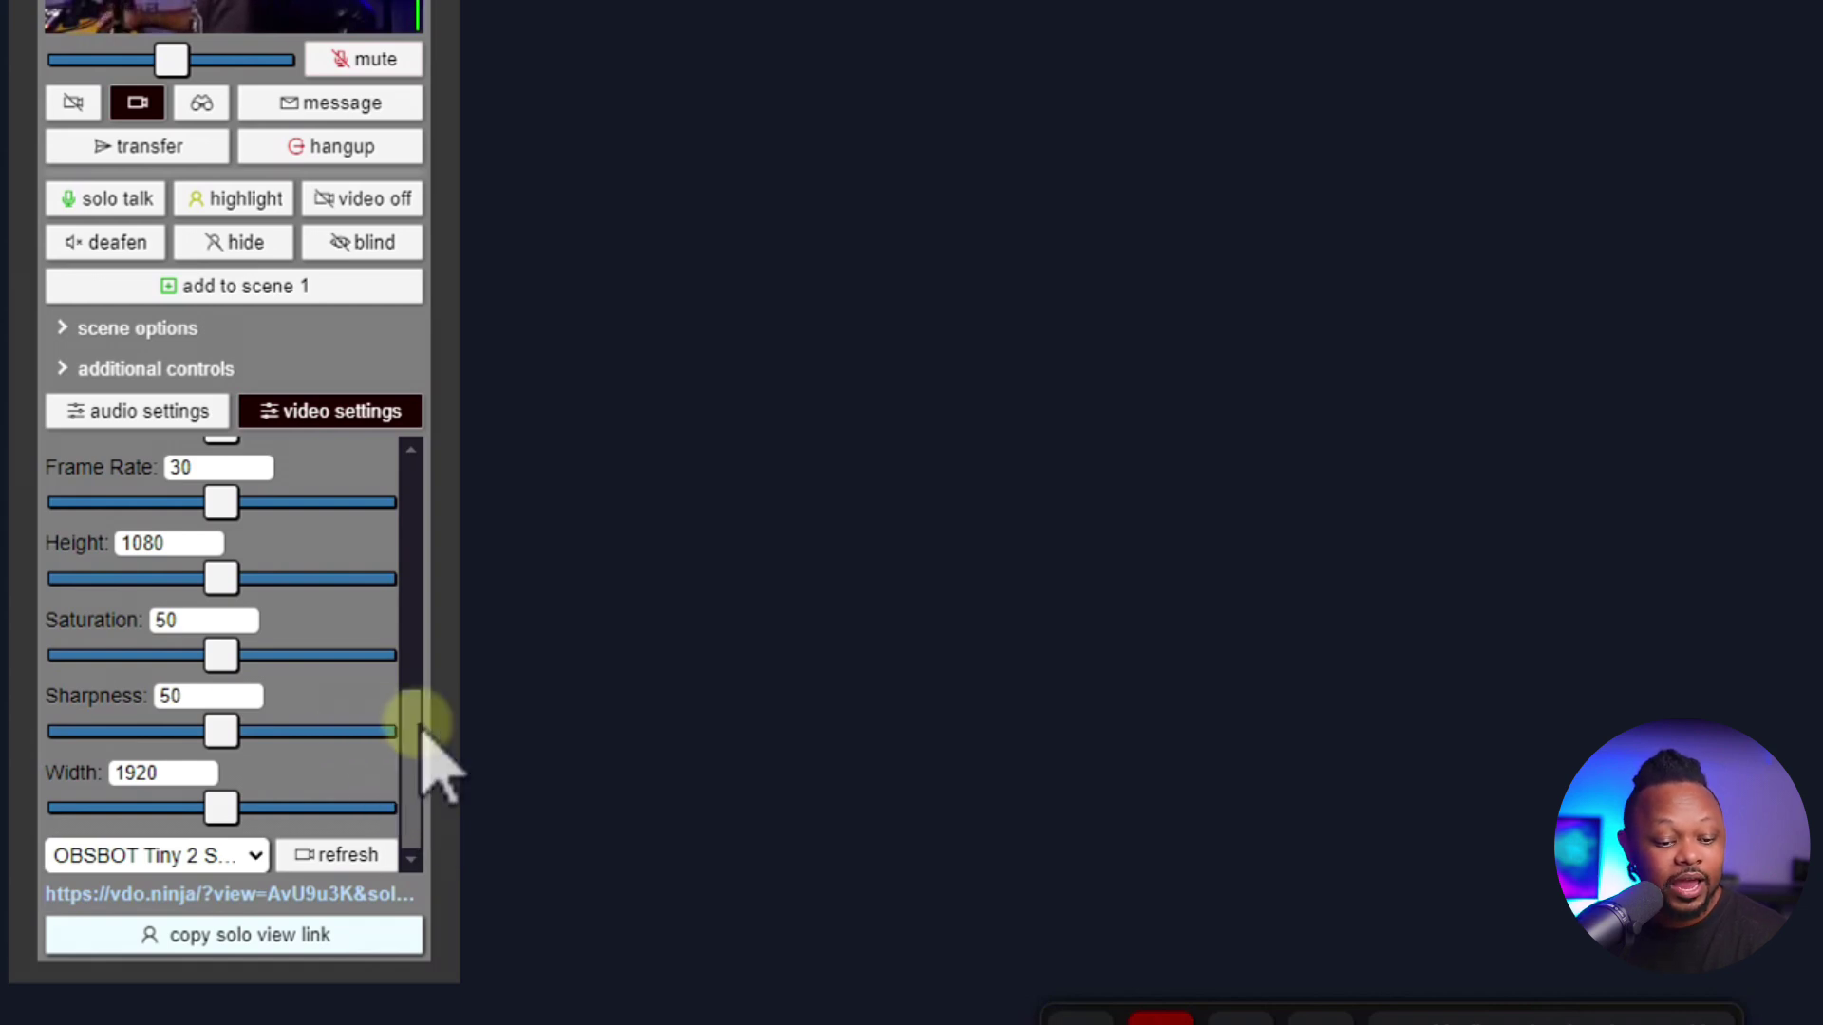
{"action": "left_click_drag", "start_coordinate": [408, 739], "coordinate": [417, 820]}
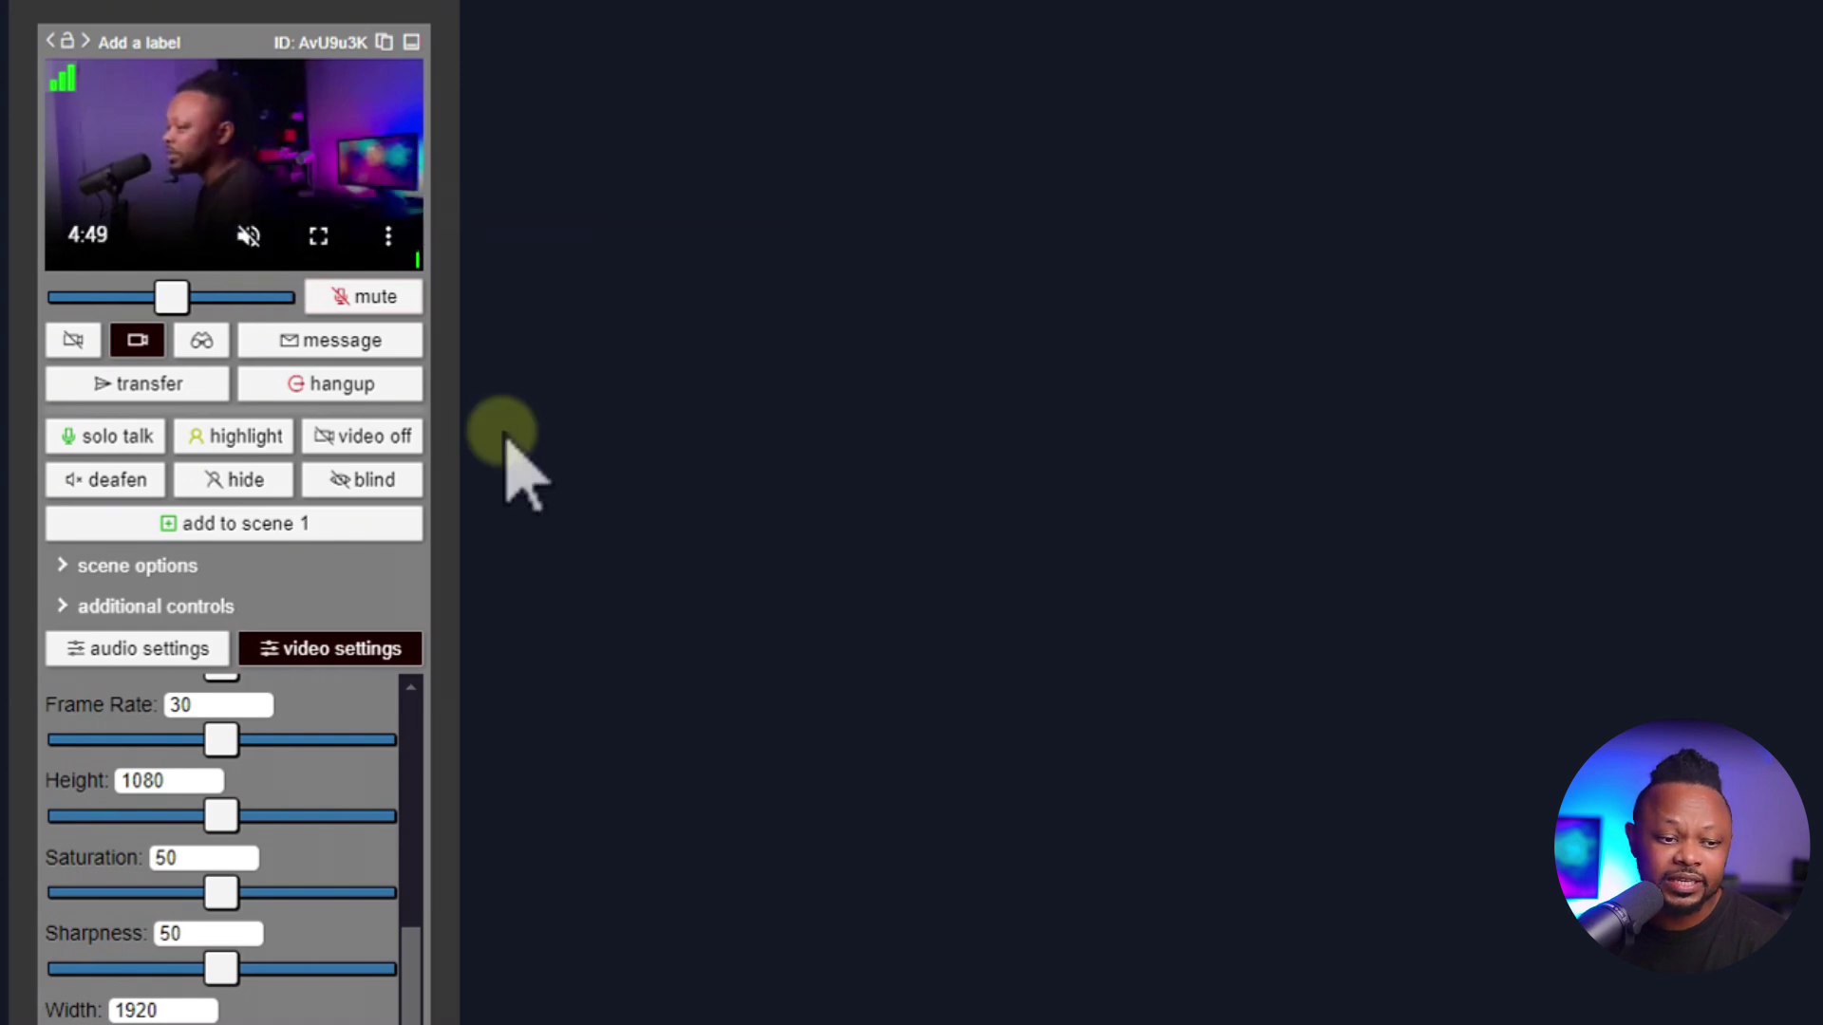
Switch the guest to the high-quality preview and check its feed full screen.
{"action": "left_click", "coordinate": [202, 339]}
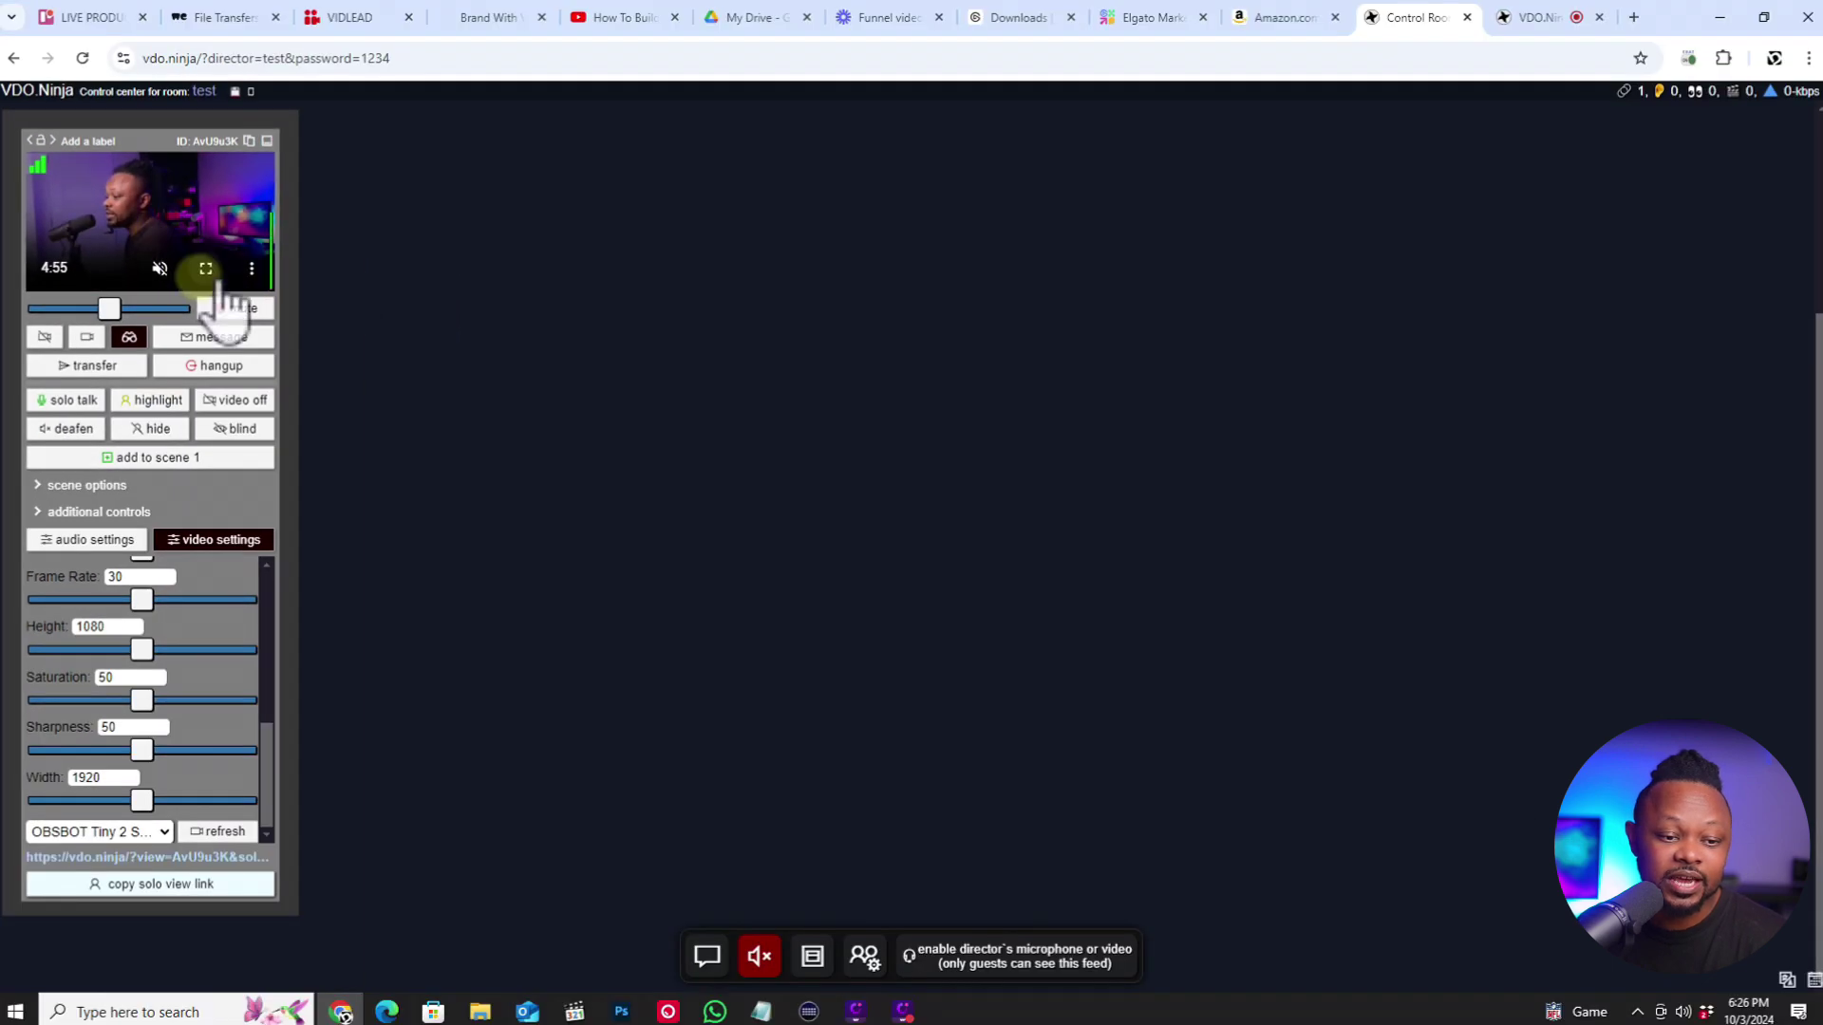
{"action": "left_click", "coordinate": [318, 236]}
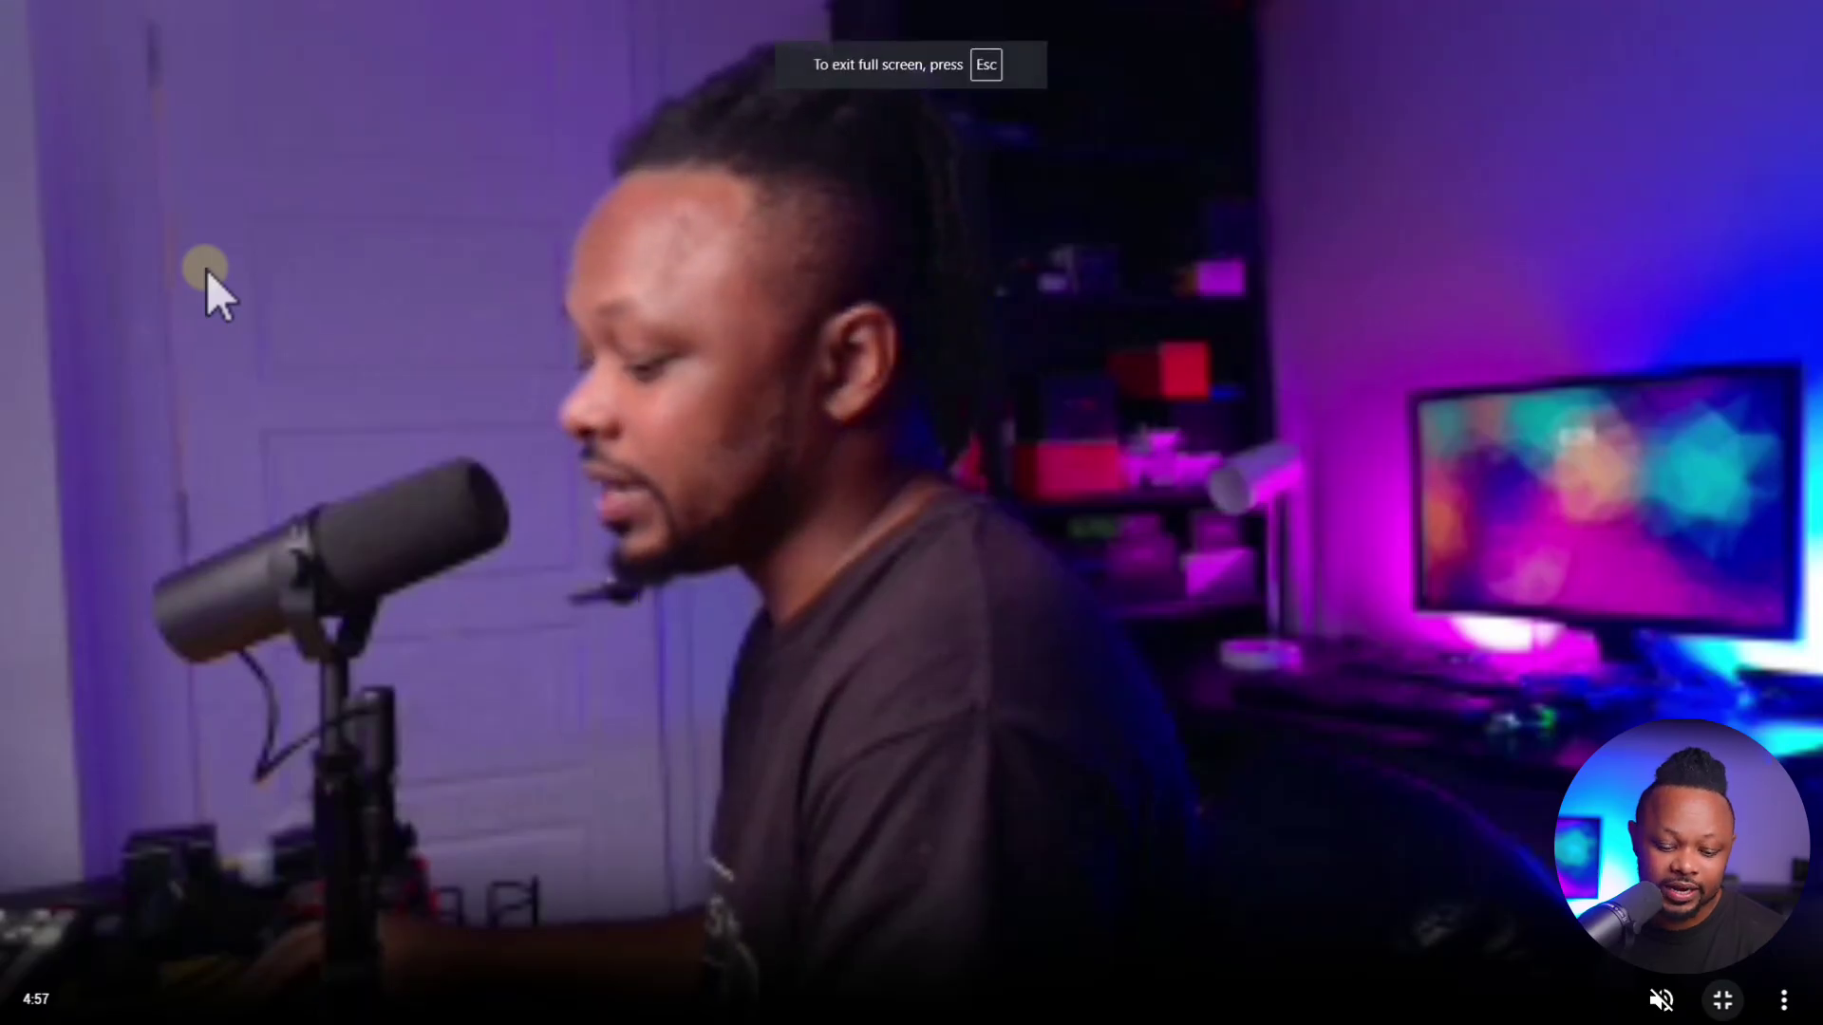
{"action": "key", "text": "Escape"}
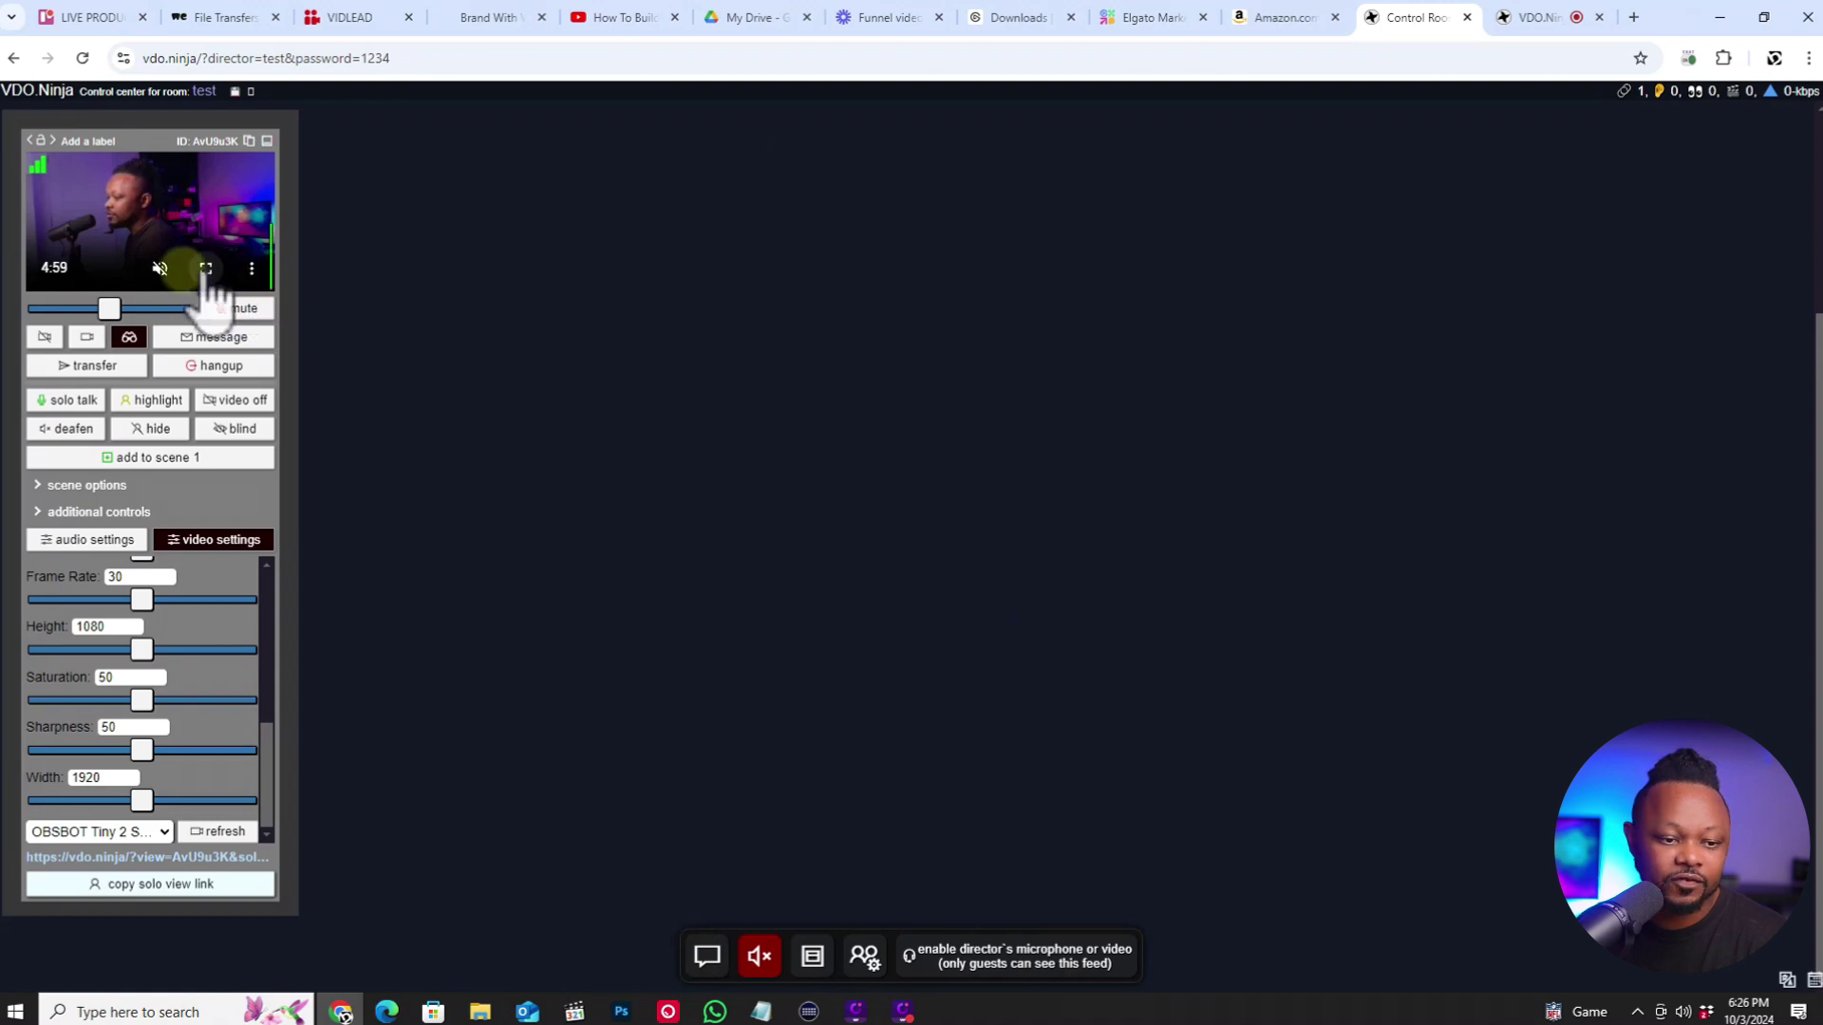
Reselect the guest's camera feed with video on and copy its solo view link.
{"action": "left_click", "coordinate": [86, 337]}
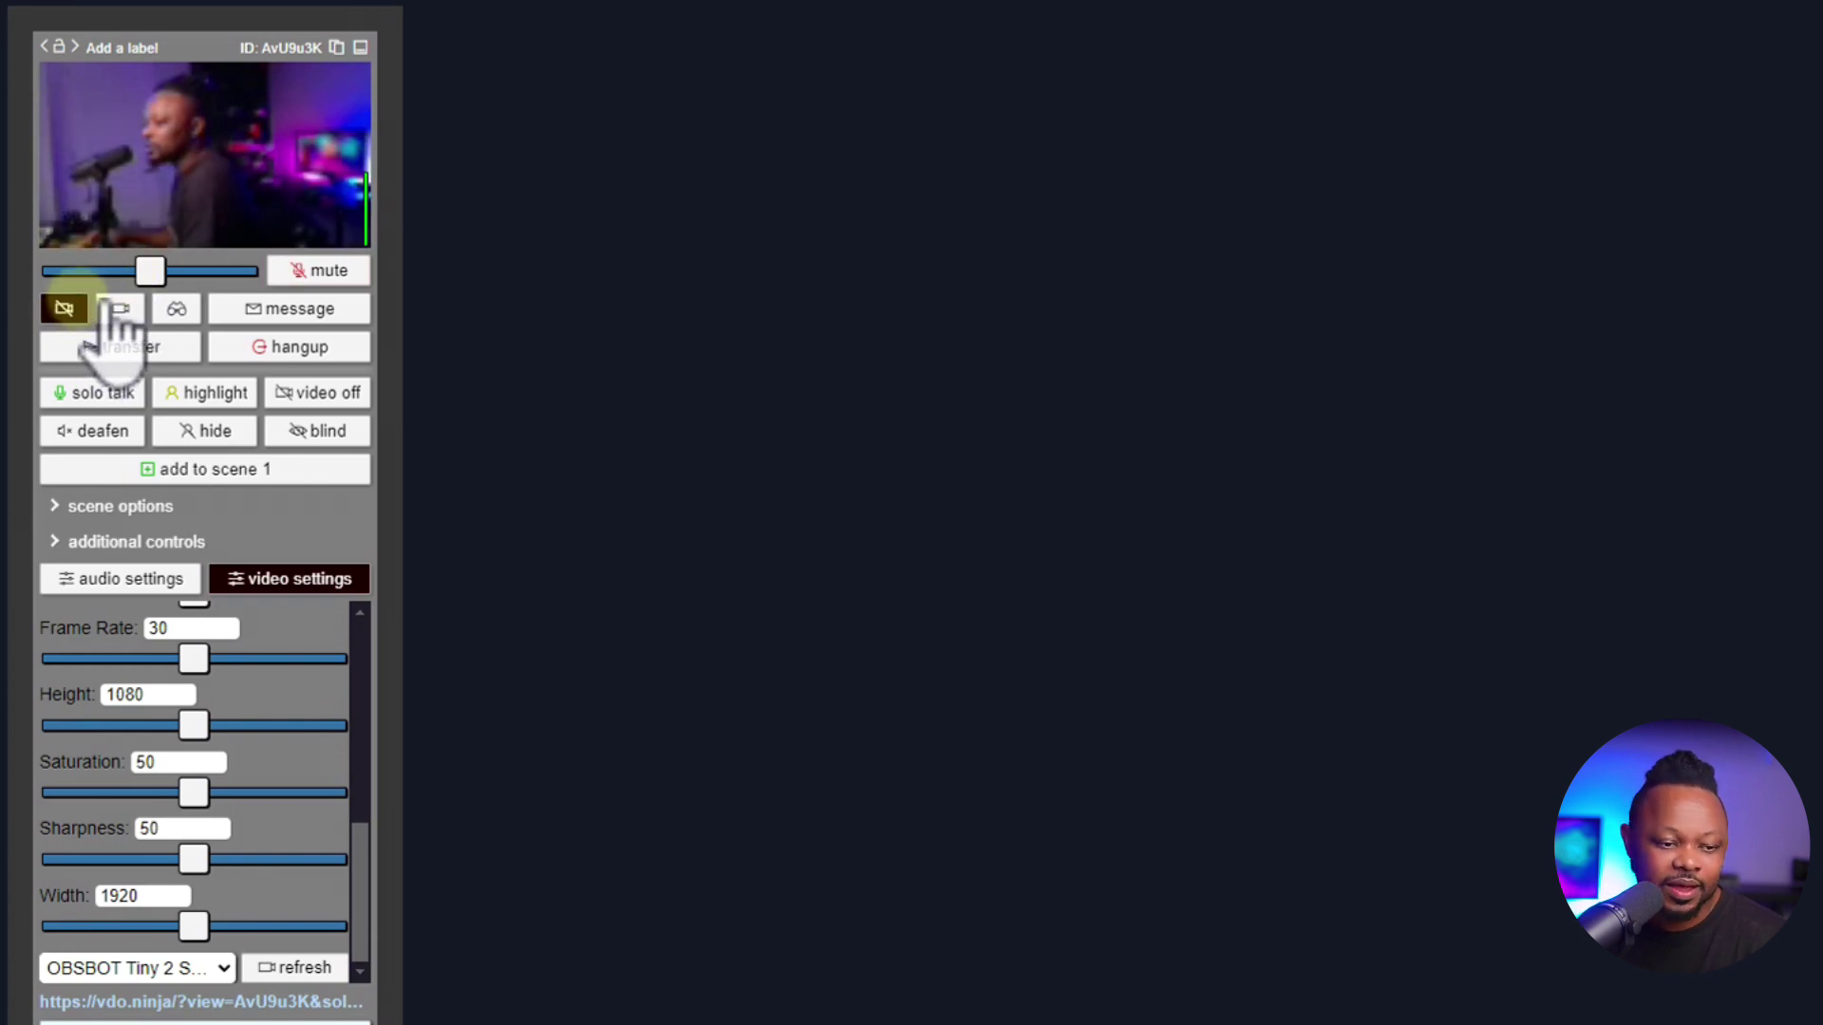
{"action": "left_click", "coordinate": [133, 311]}
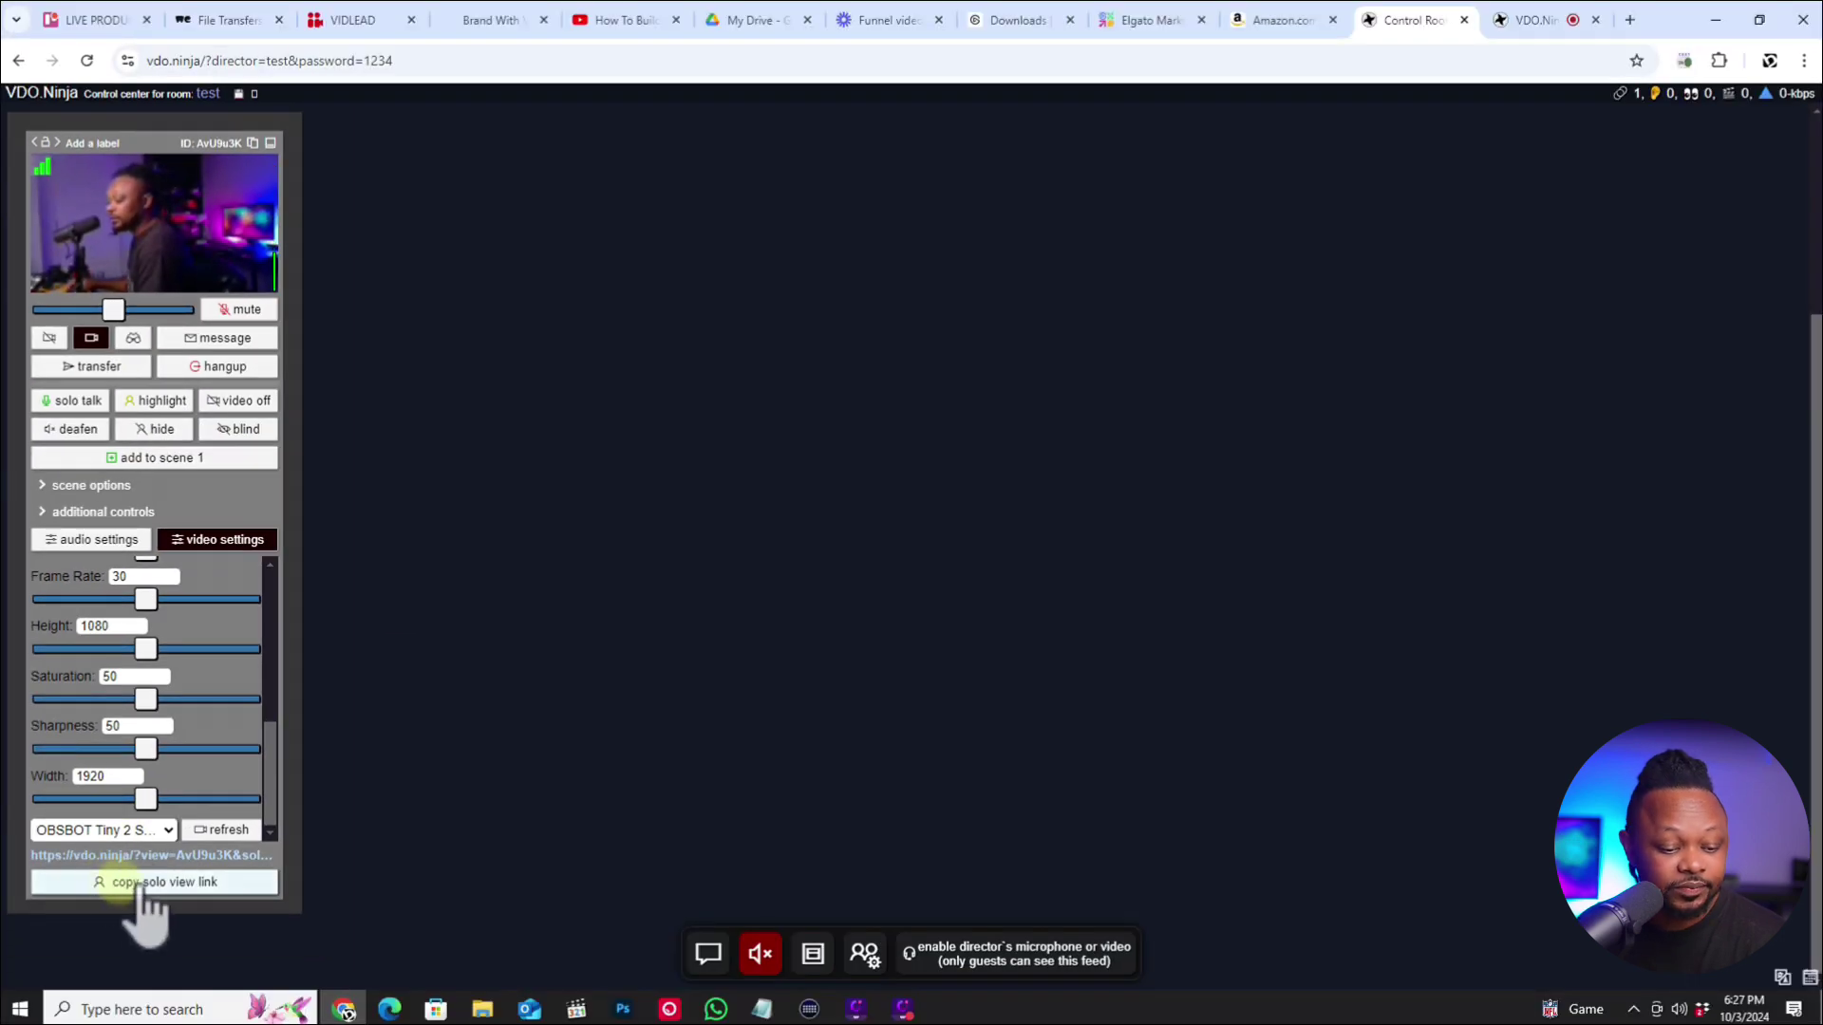
{"action": "left_click", "coordinate": [139, 883]}
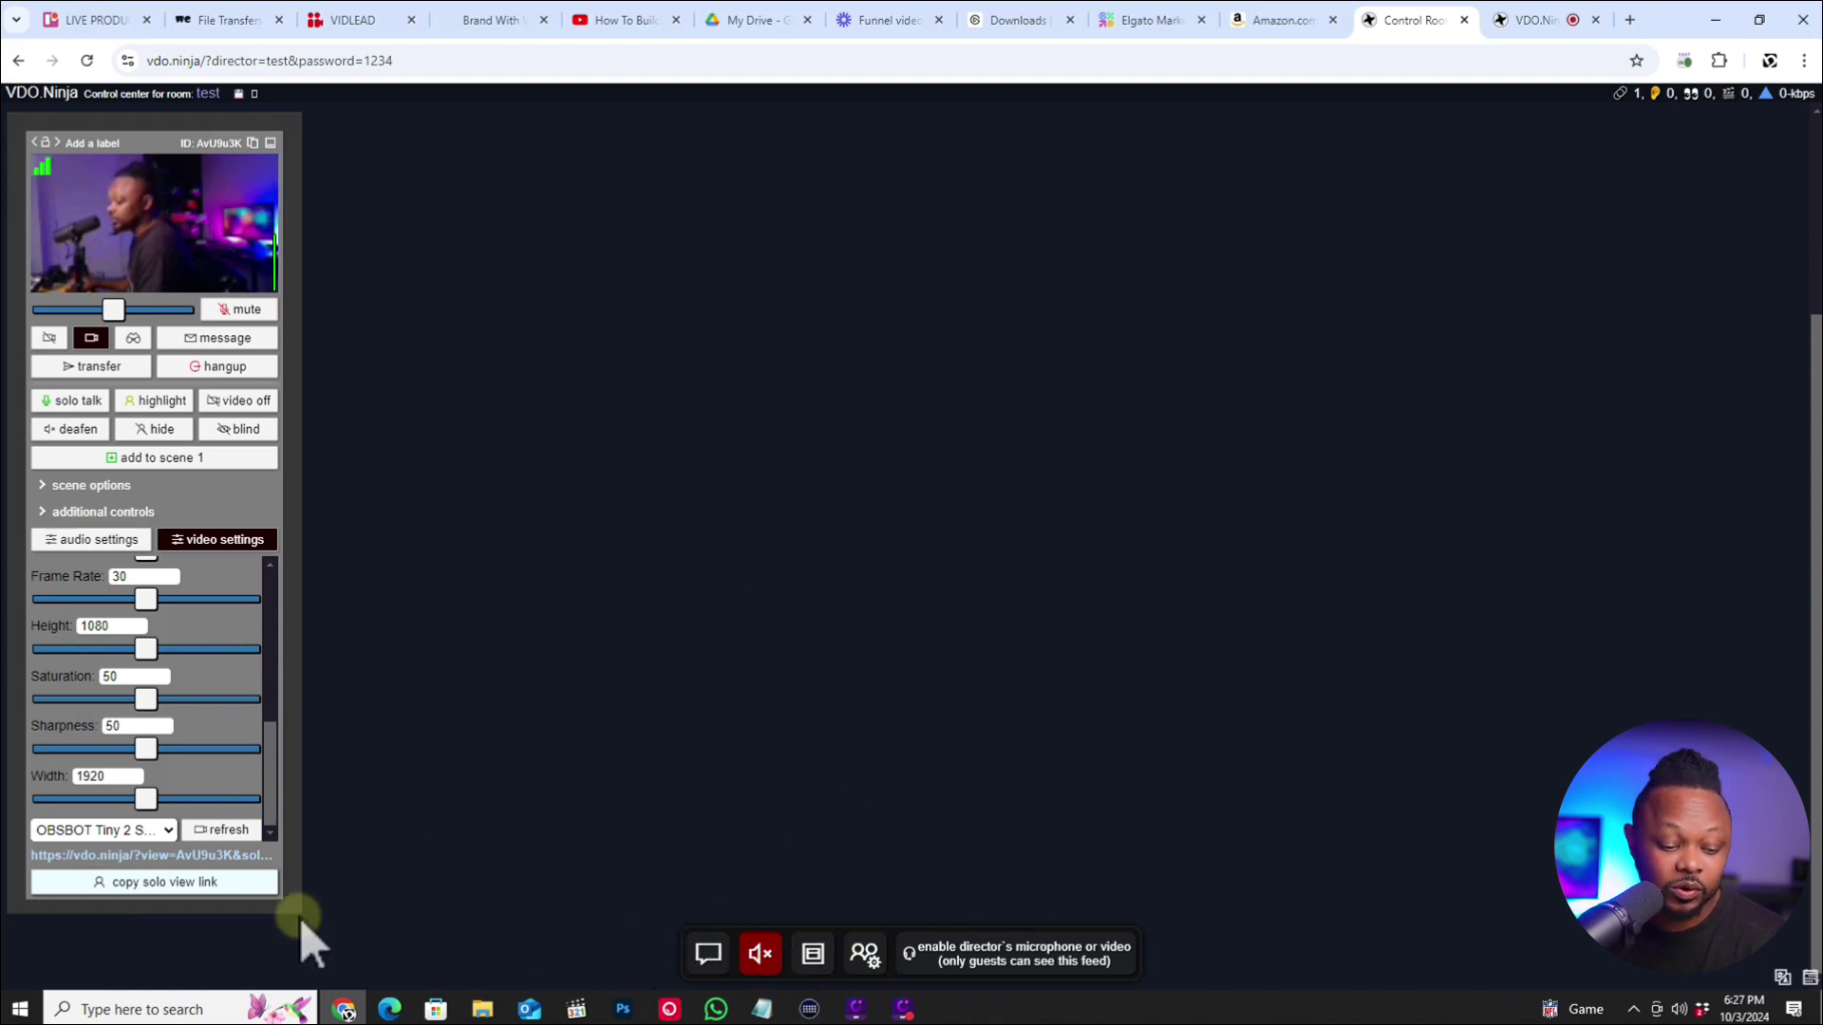
Launch OBS Studio from Windows search.
{"action": "left_click", "coordinate": [142, 1009]}
{"action": "type", "text": "ob"}
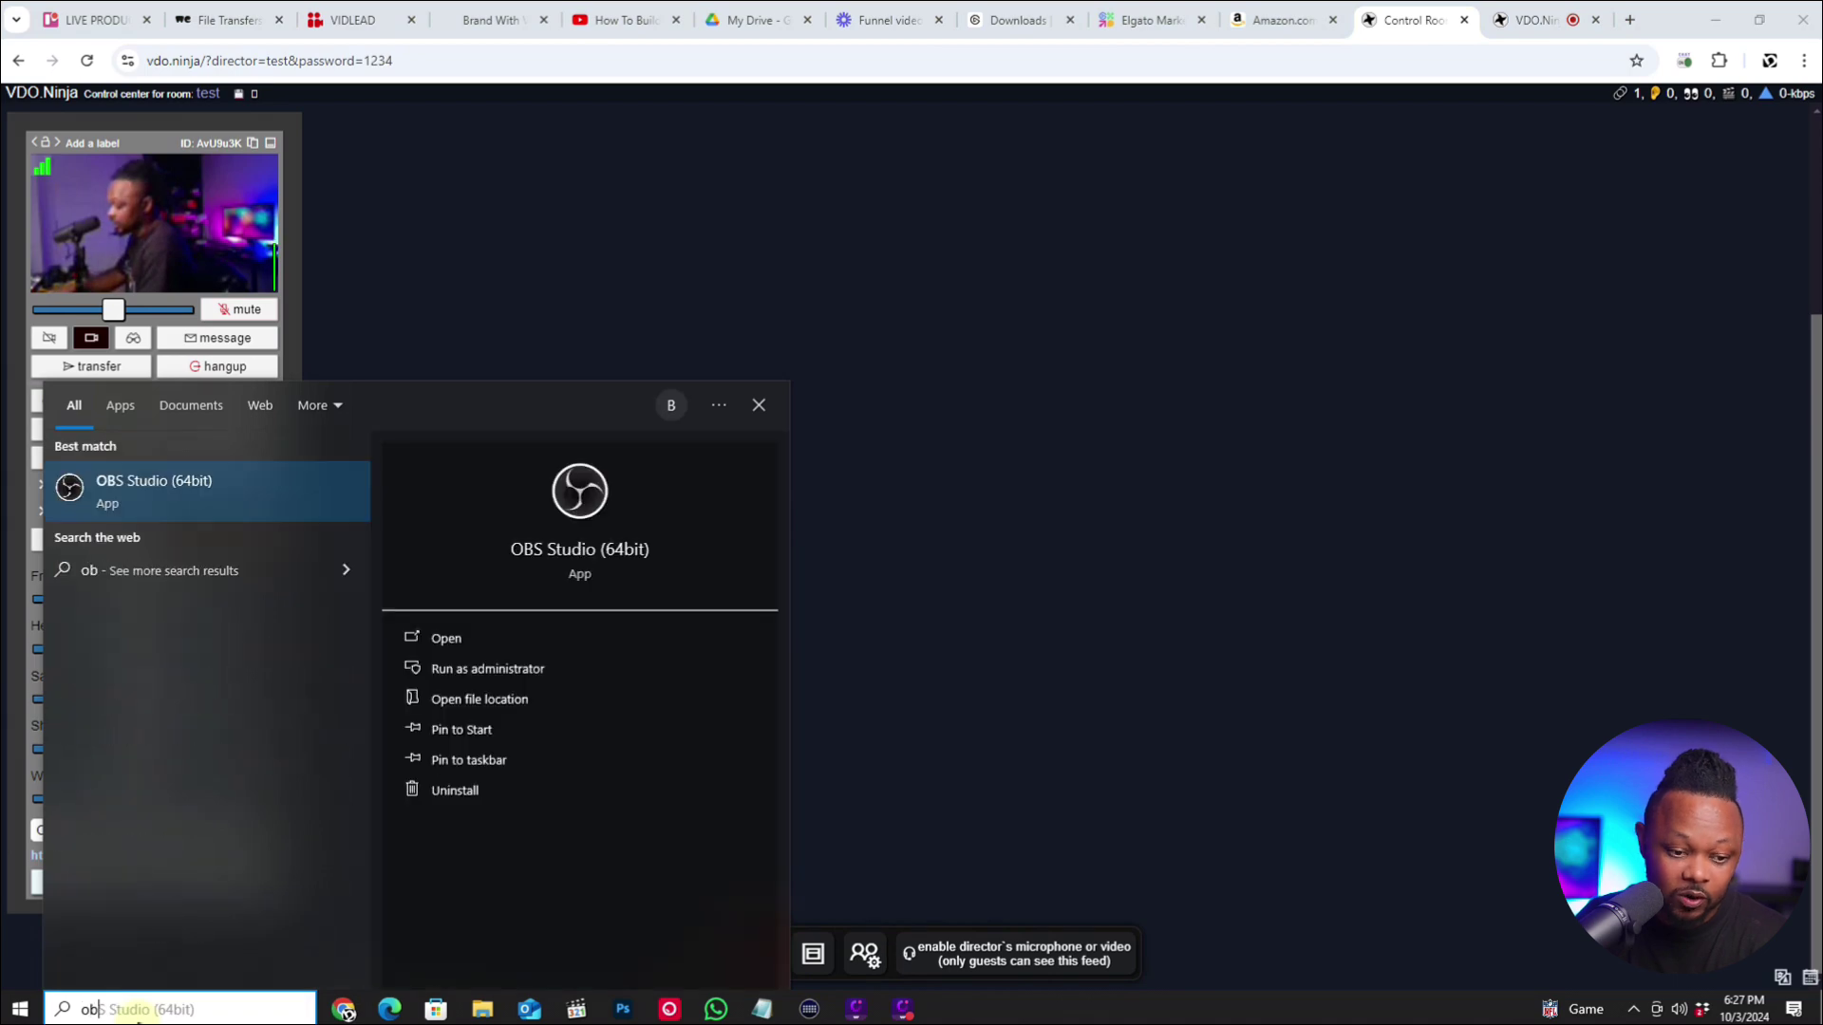
{"action": "left_click", "coordinate": [276, 499]}
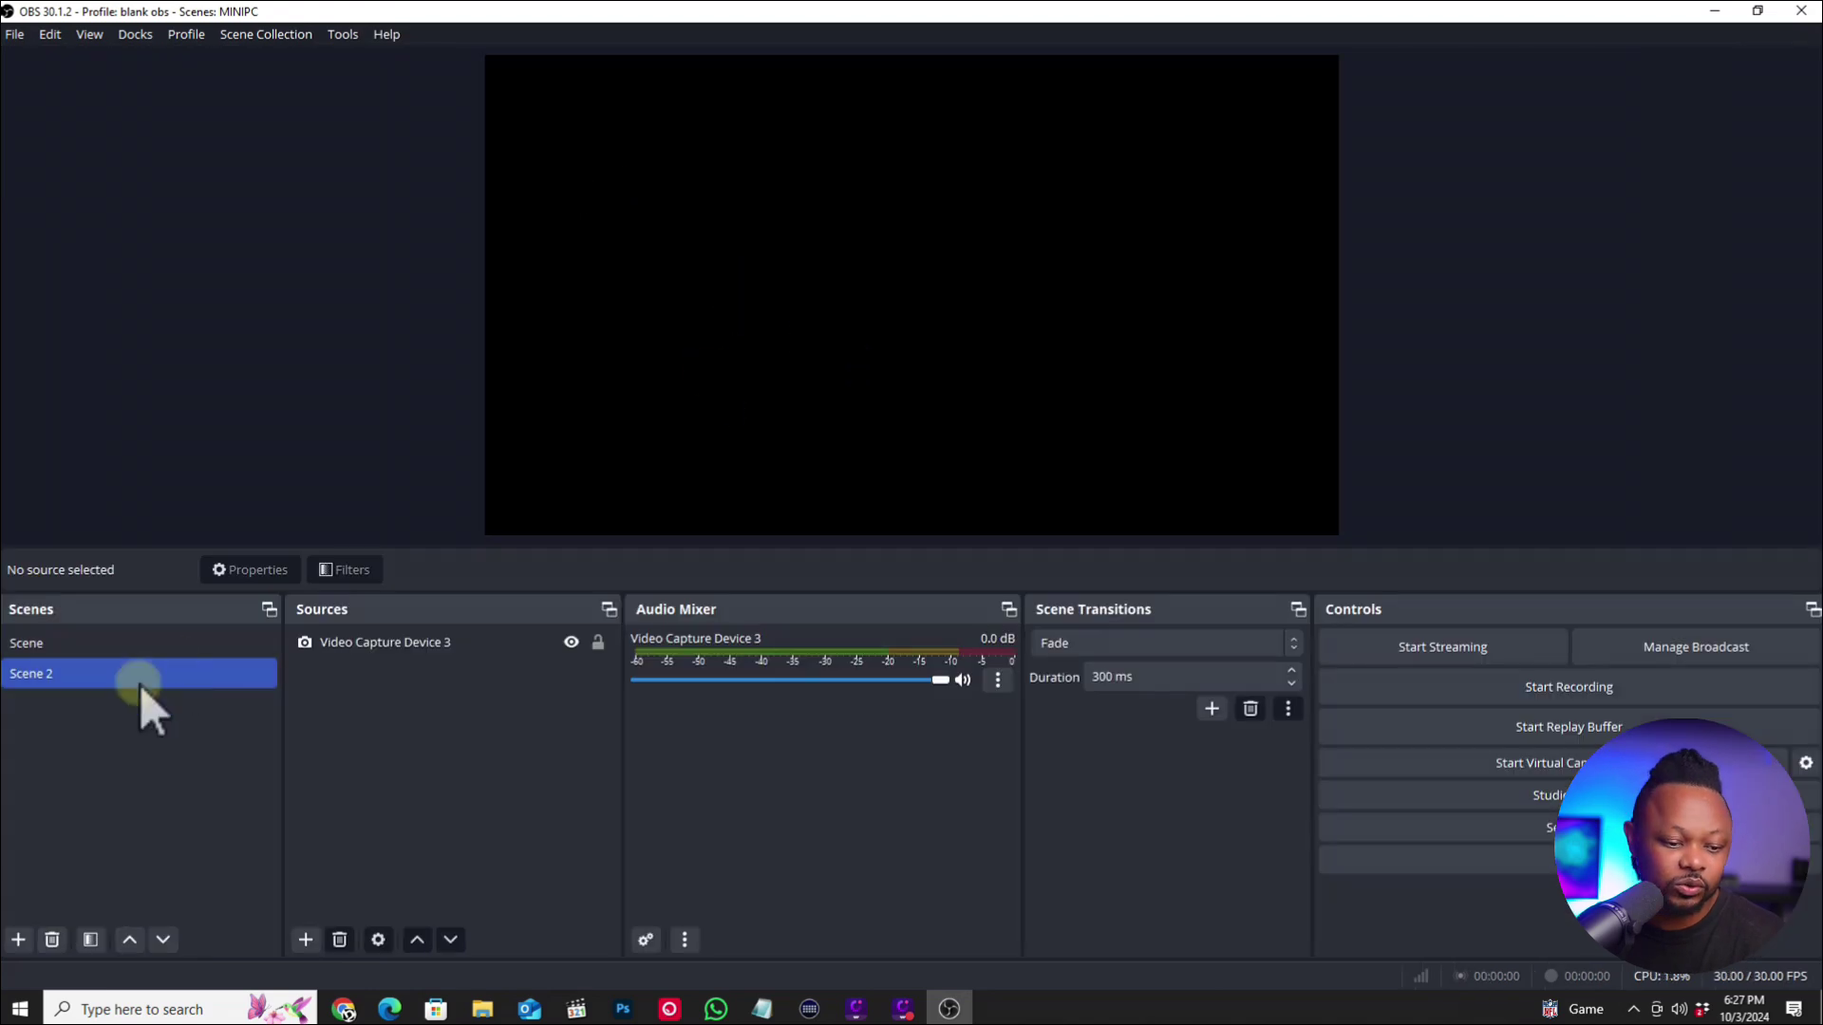
Delete the Video Capture Device 3 source from Scene 2.
{"action": "left_click", "coordinate": [421, 649]}
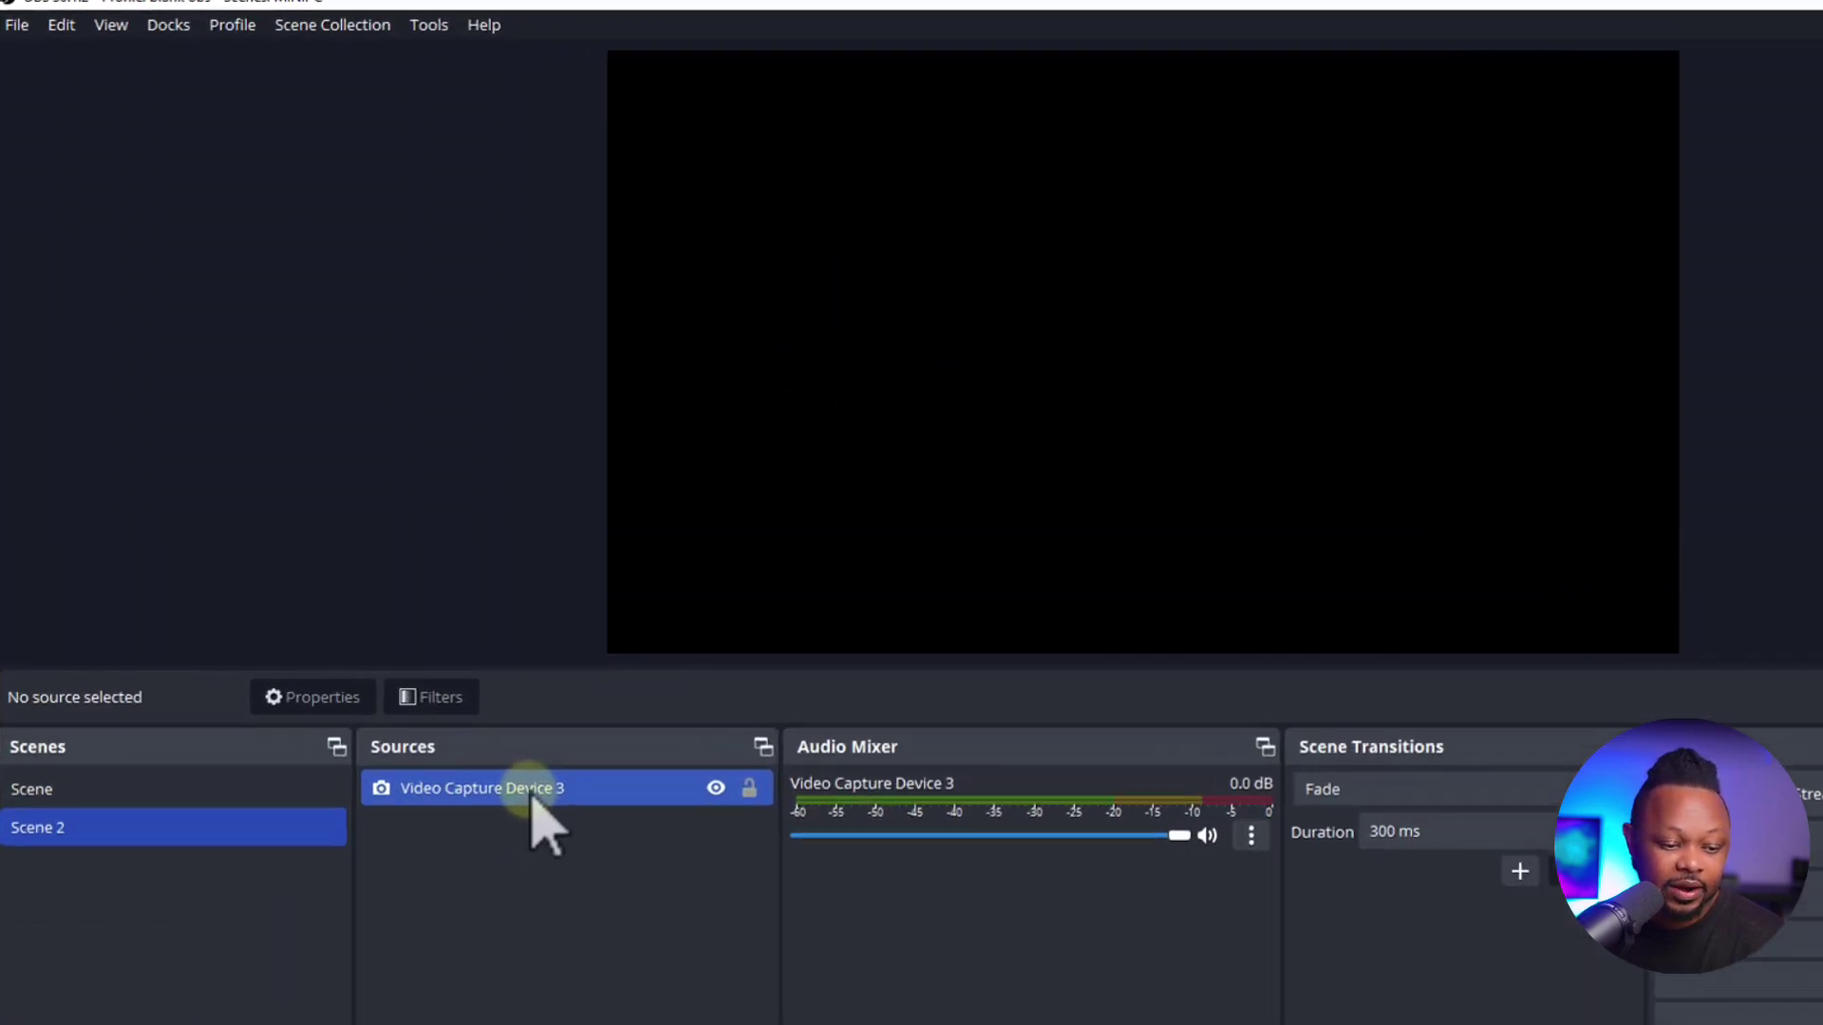
{"action": "left_click", "coordinate": [449, 670]}
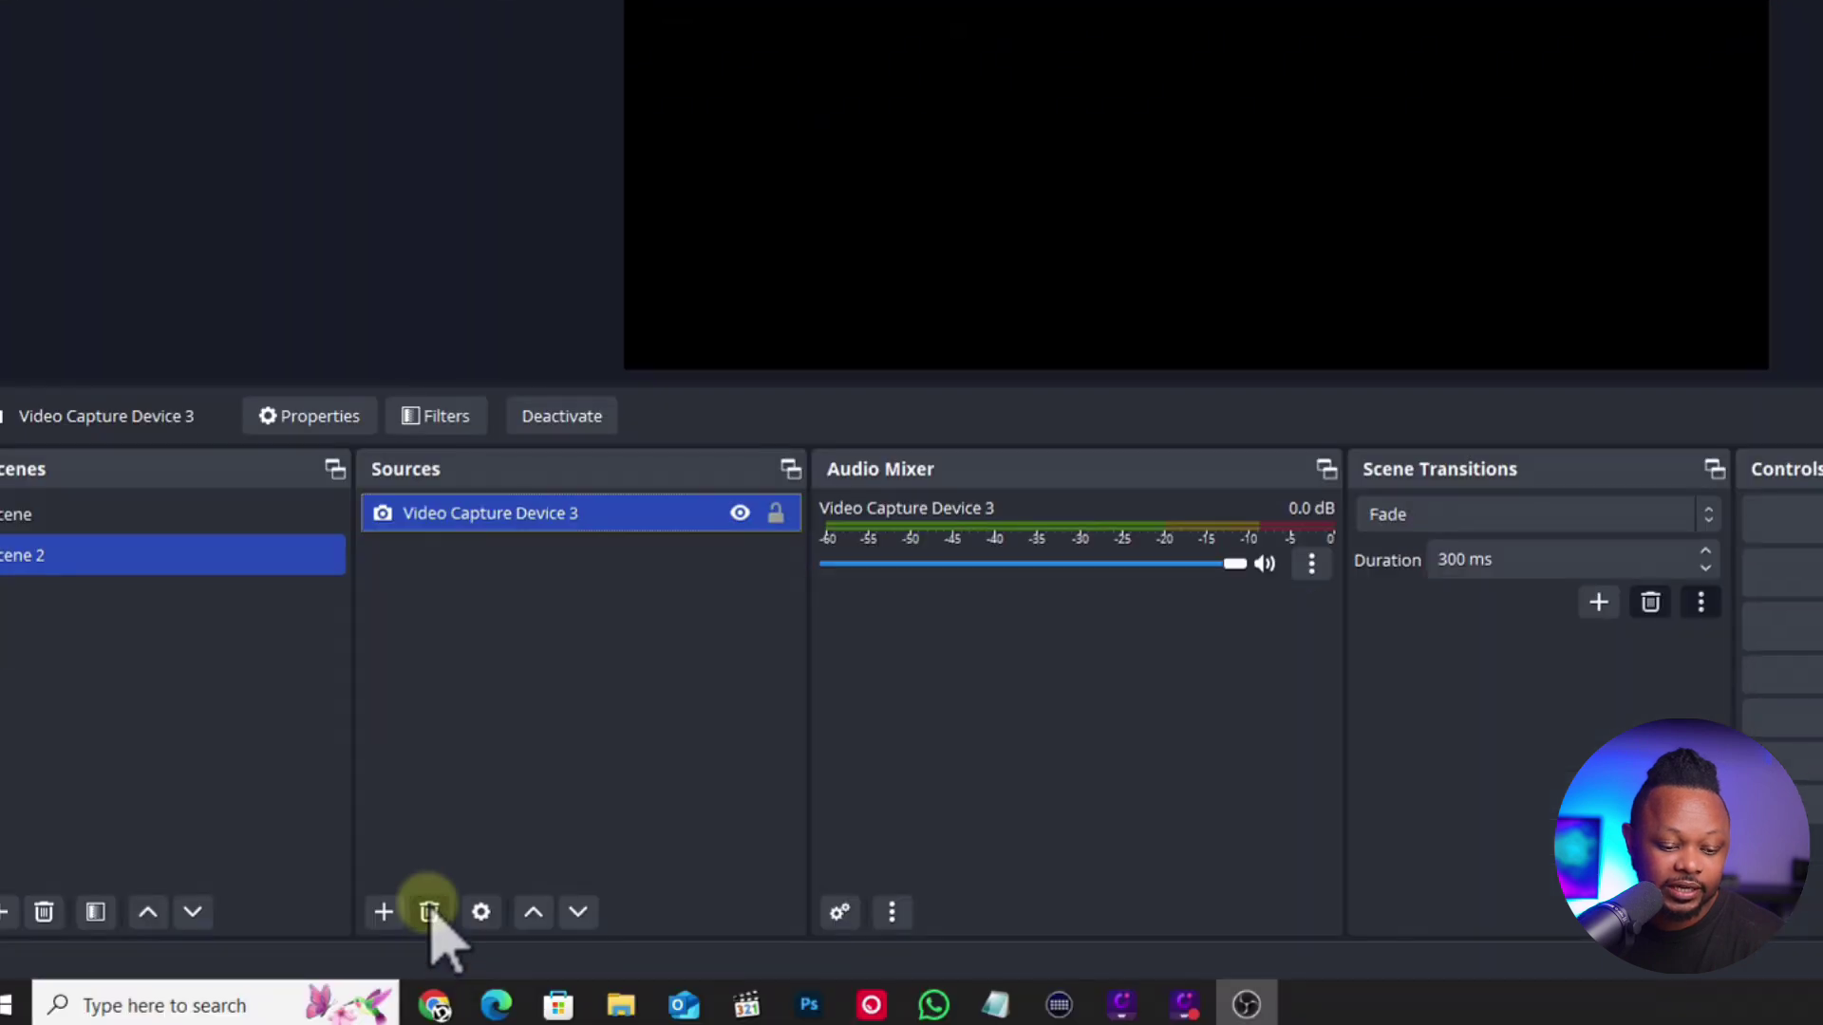
{"action": "left_click", "coordinate": [425, 913]}
{"action": "left_click", "coordinate": [994, 500]}
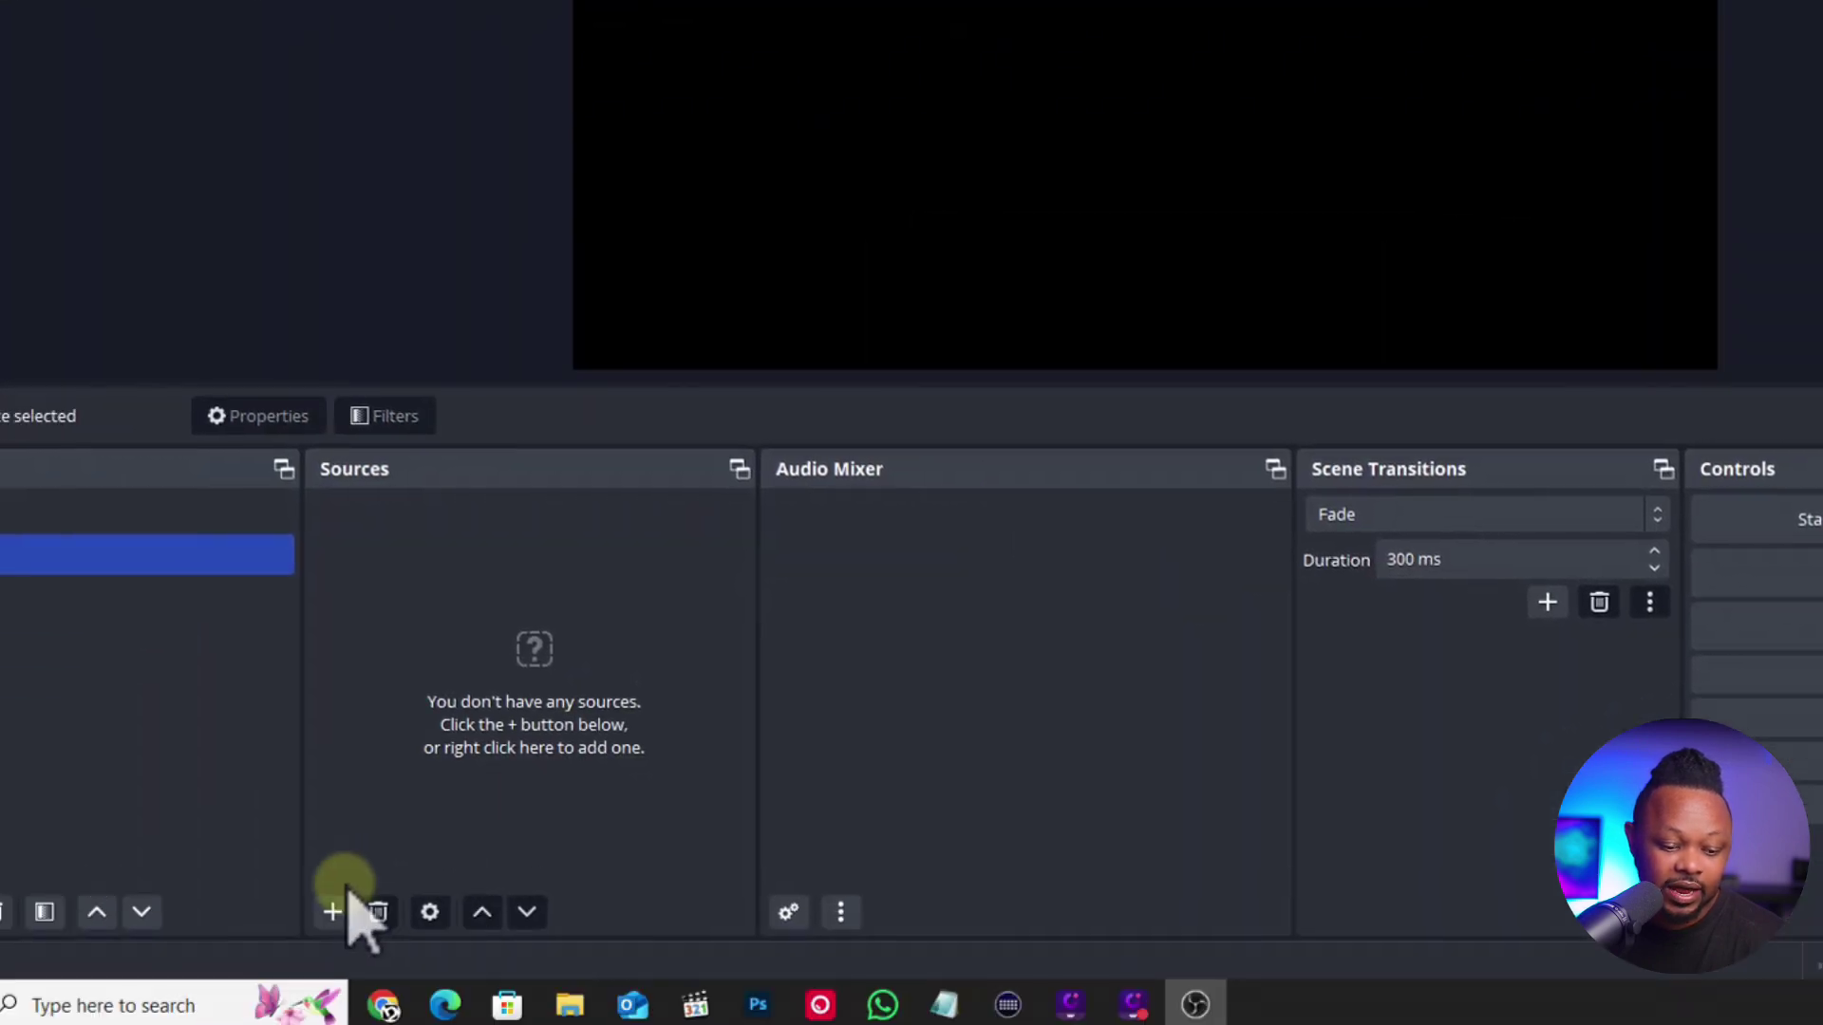
Add a Browser source to the scene named 'NINJA HQ'.
{"action": "left_click", "coordinate": [44, 1024]}
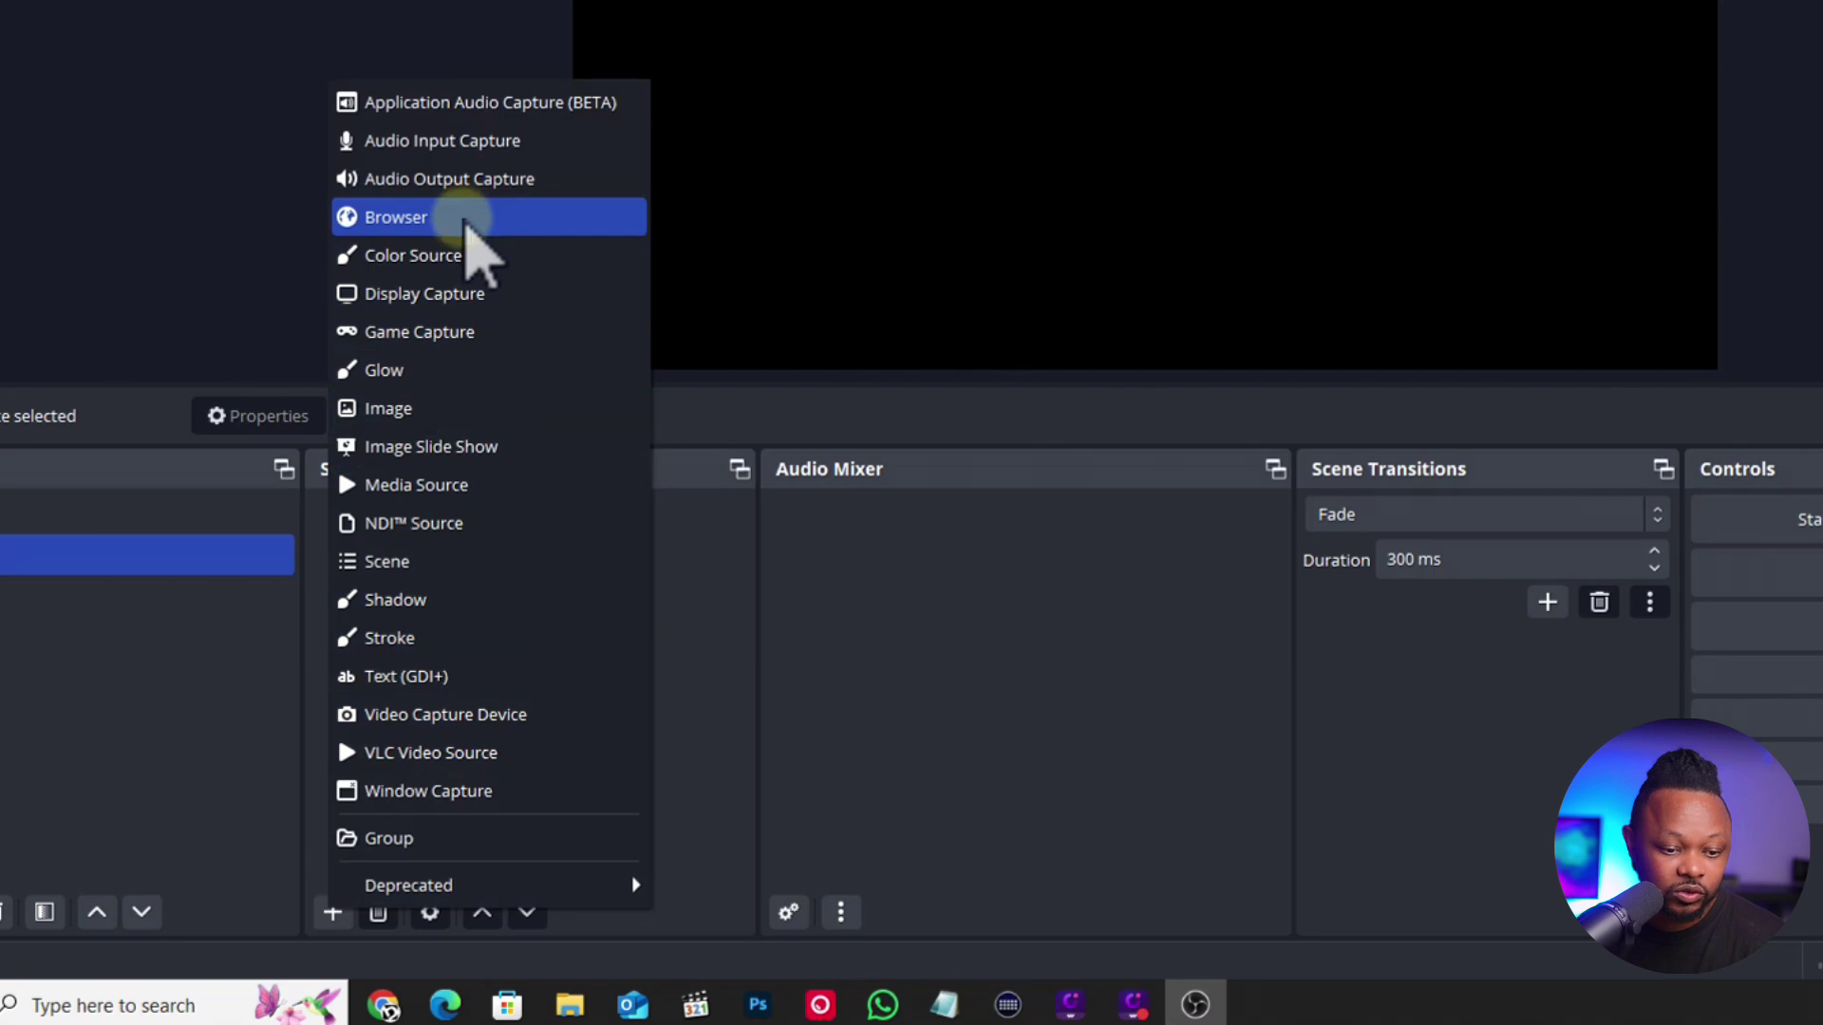
{"action": "left_click", "coordinate": [465, 220]}
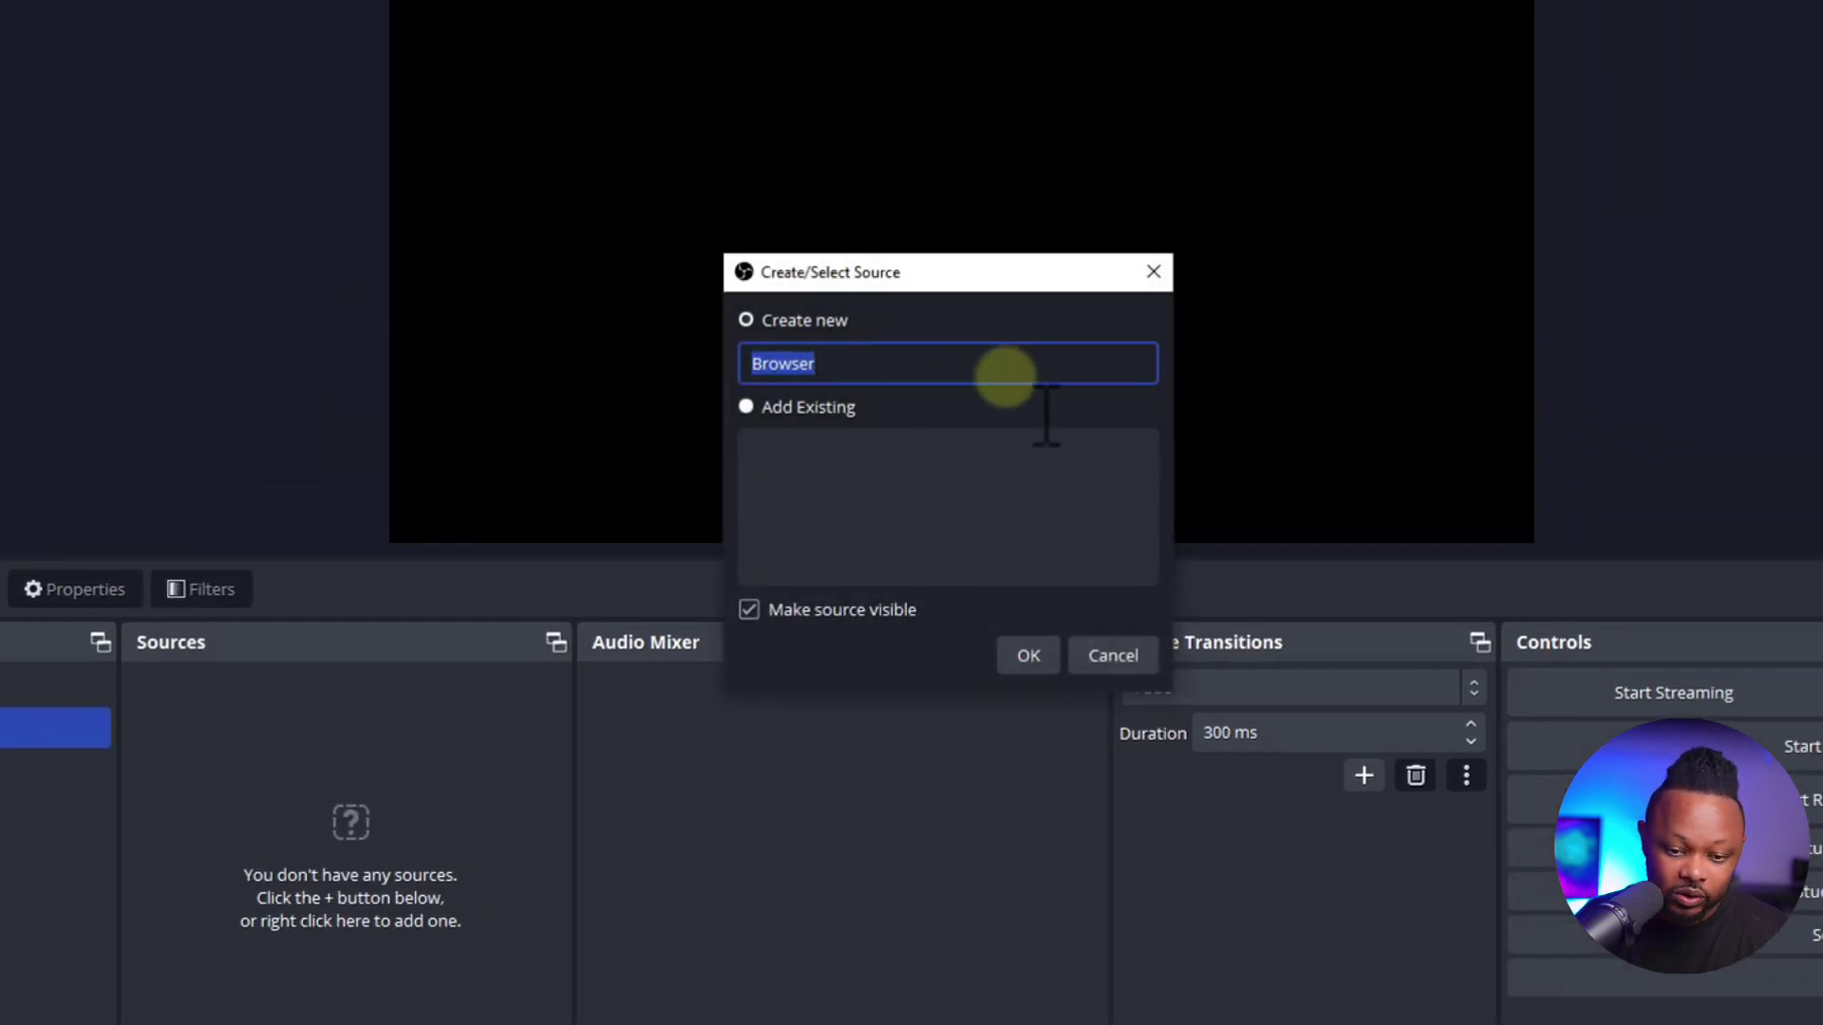
{"action": "type", "text": "NINJA"}
{"action": "right_click", "coordinate": [1008, 382]}
{"action": "left_click", "coordinate": [883, 363]}
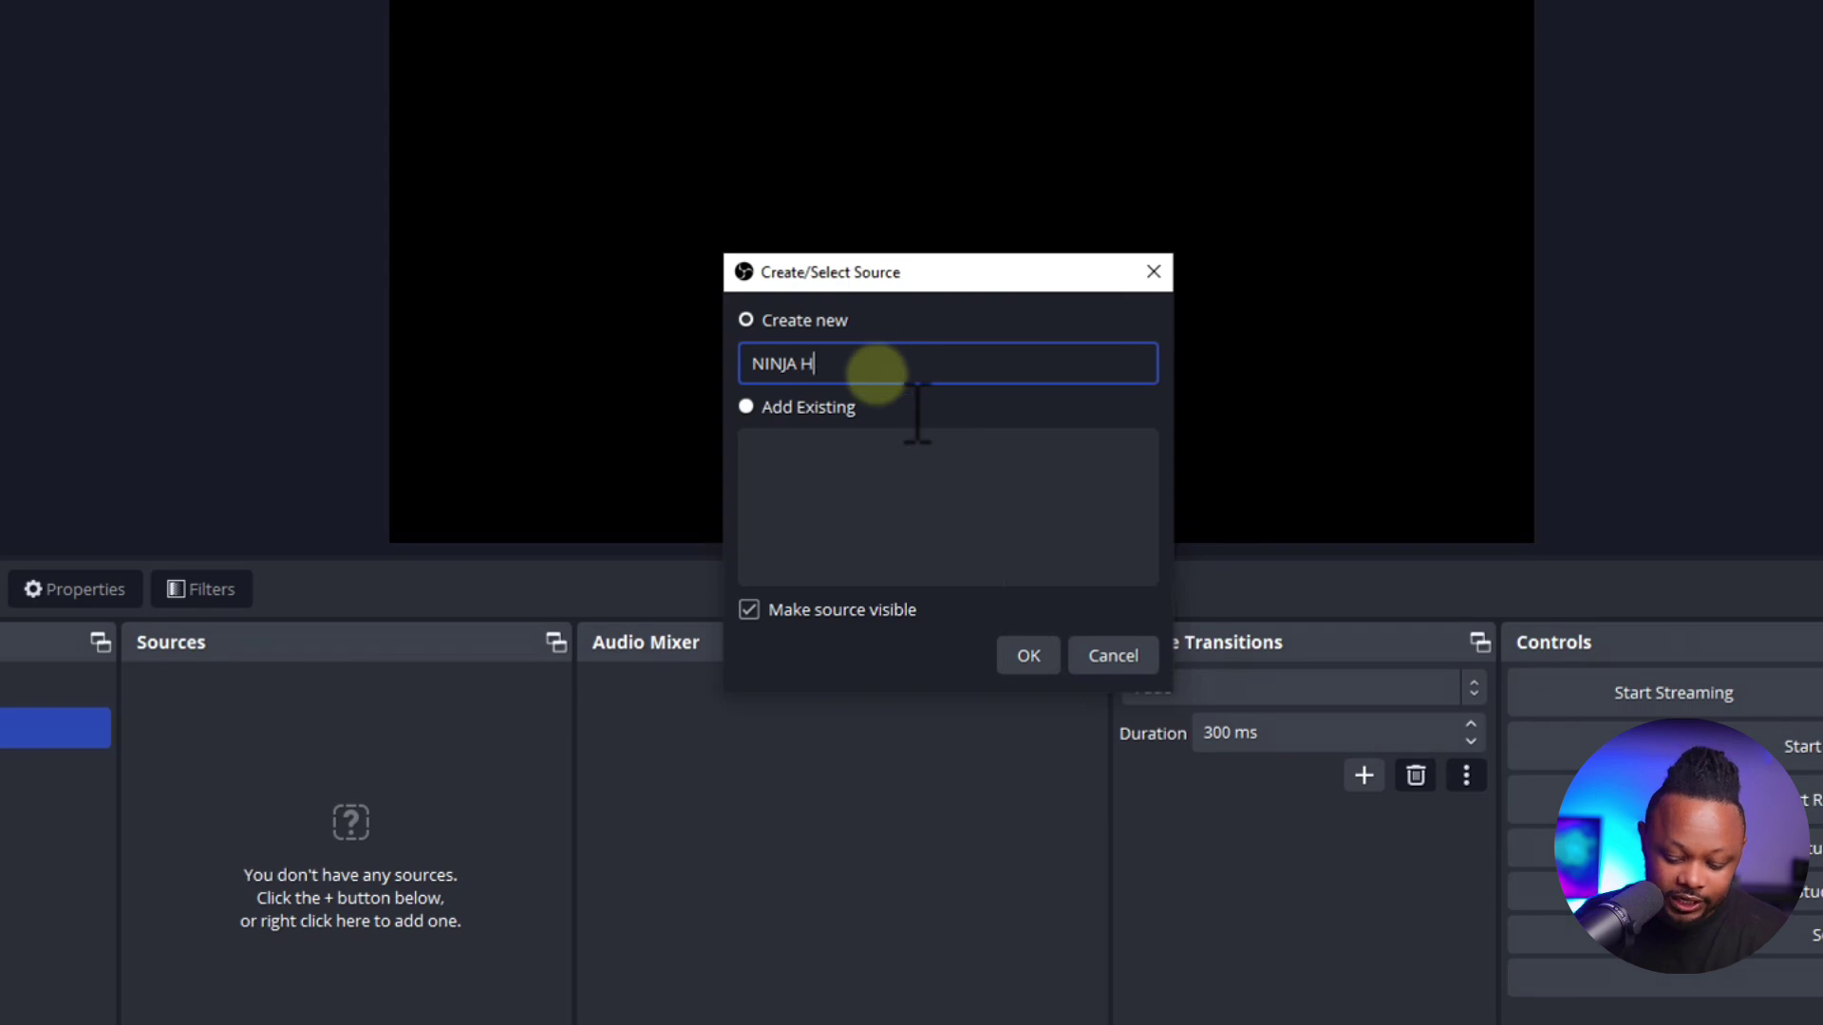
{"action": "type", "text": "HQ"}
{"action": "left_click", "coordinate": [1025, 655]}
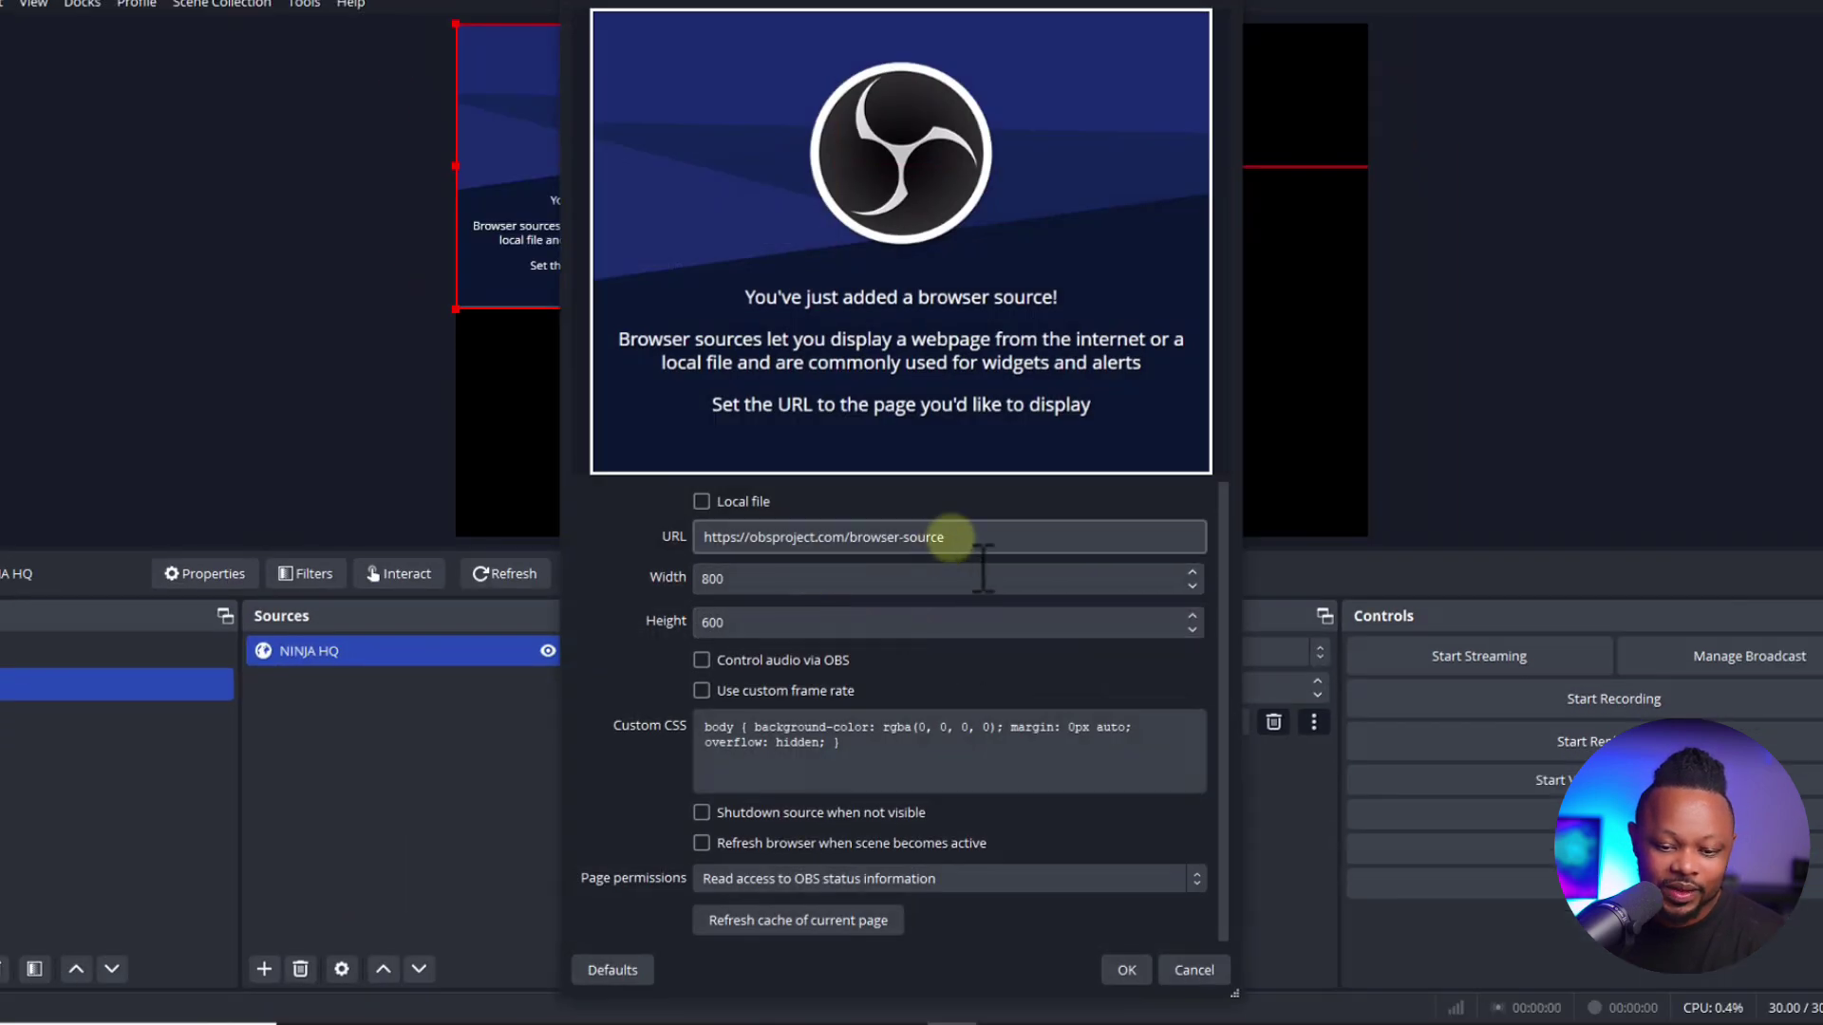
Give NINJA HQ the solo view link URL, 1920x1080, OBS-controlled audio and custom 30 fps.
{"action": "left_click_drag", "start_coordinate": [949, 538], "coordinate": [674, 532]}
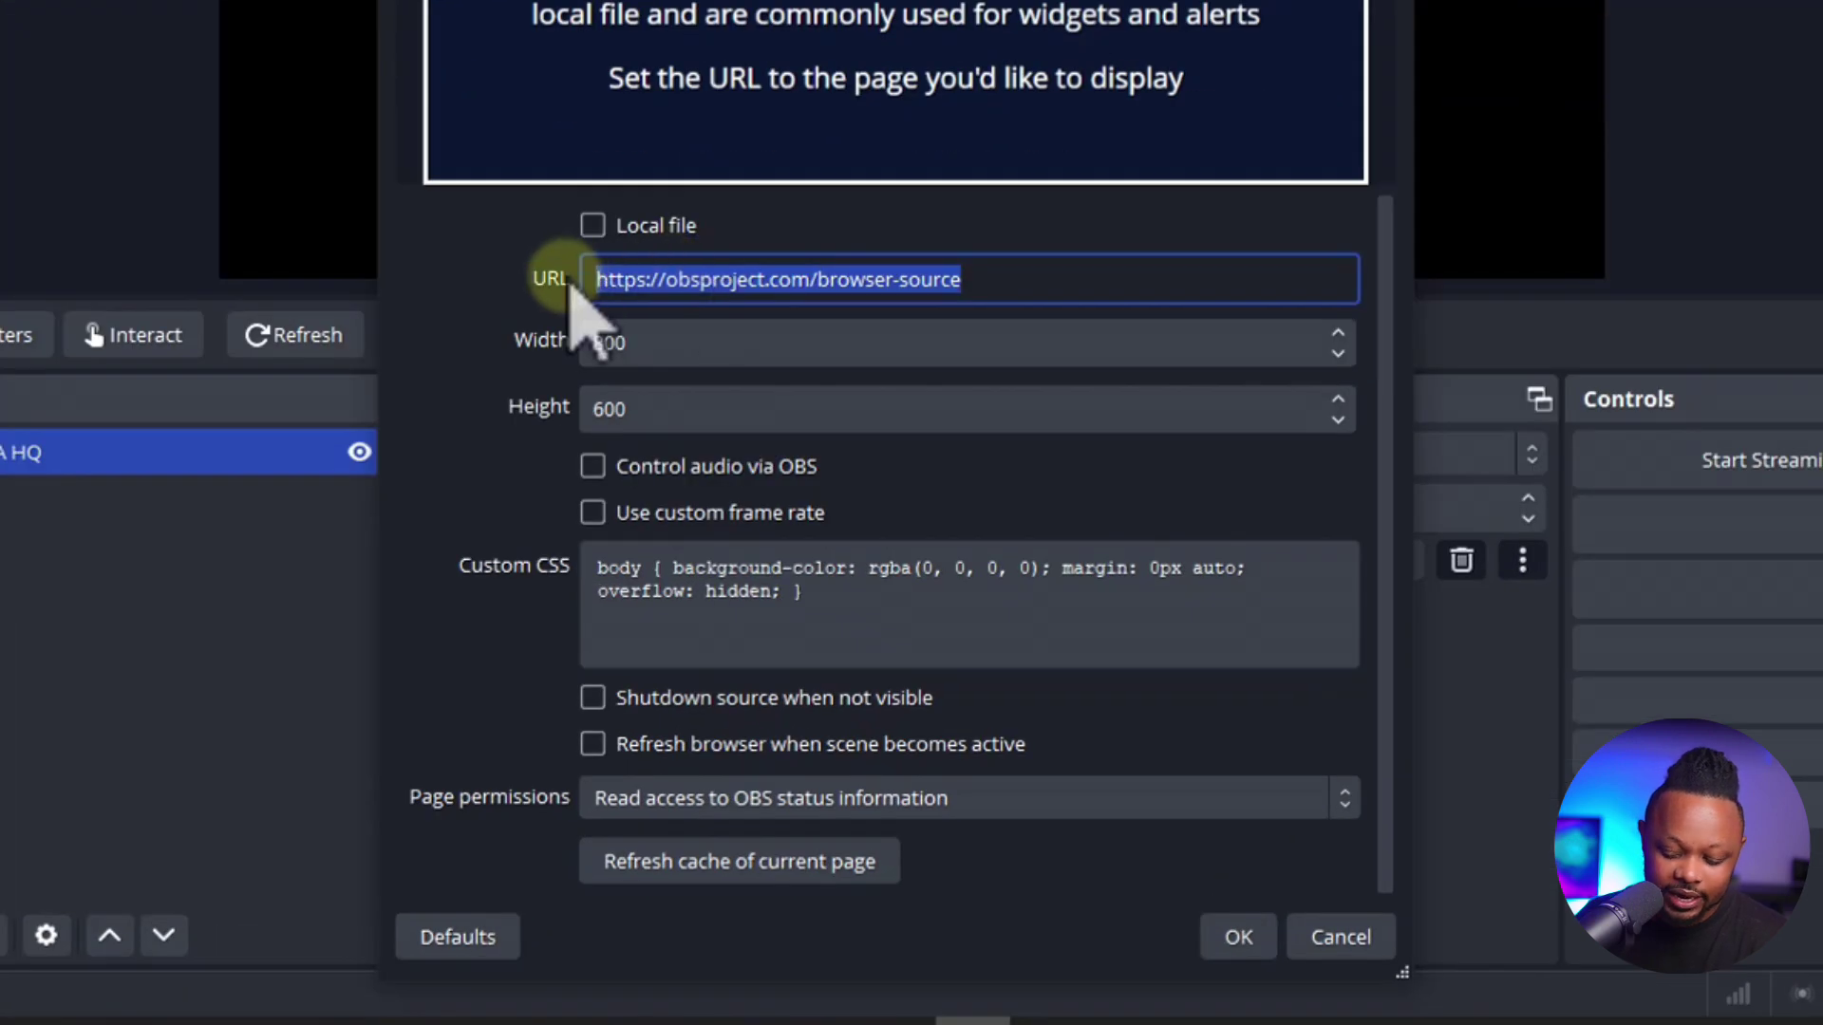
{"action": "key", "text": "BackSpace"}
{"action": "key", "text": "ctrl+v"}
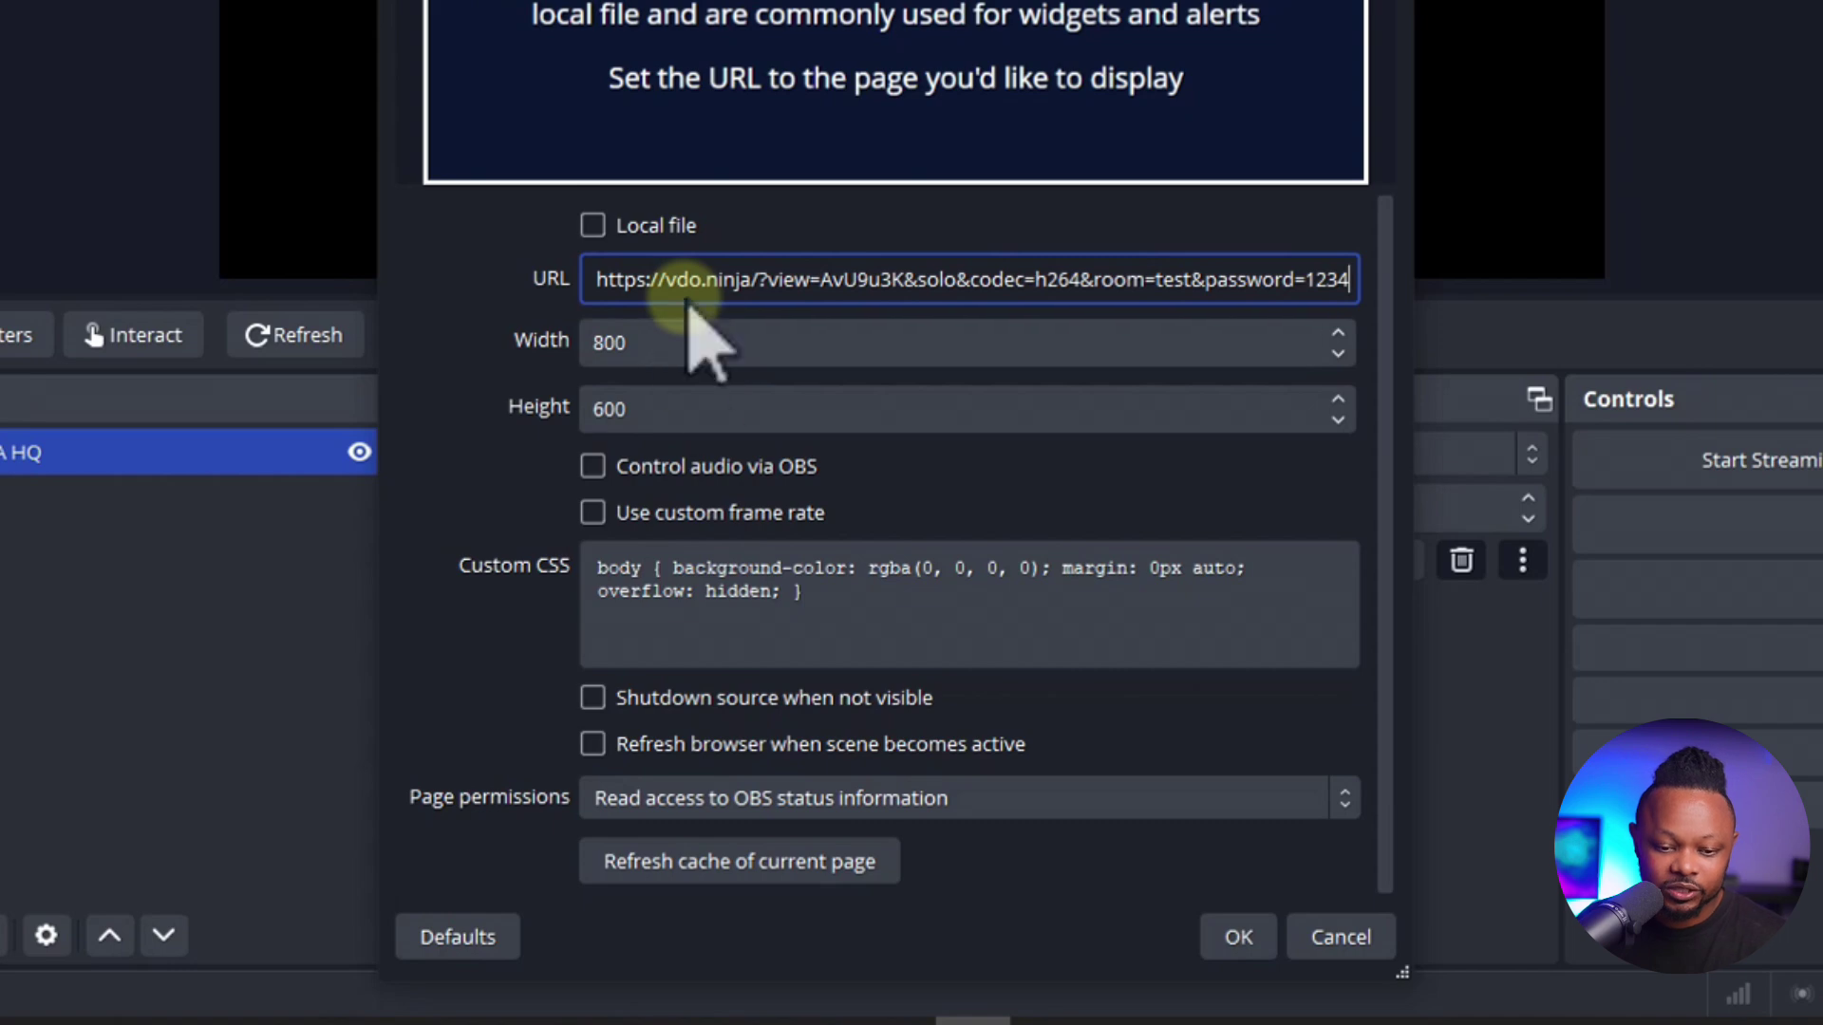
{"action": "key", "text": "Tab"}
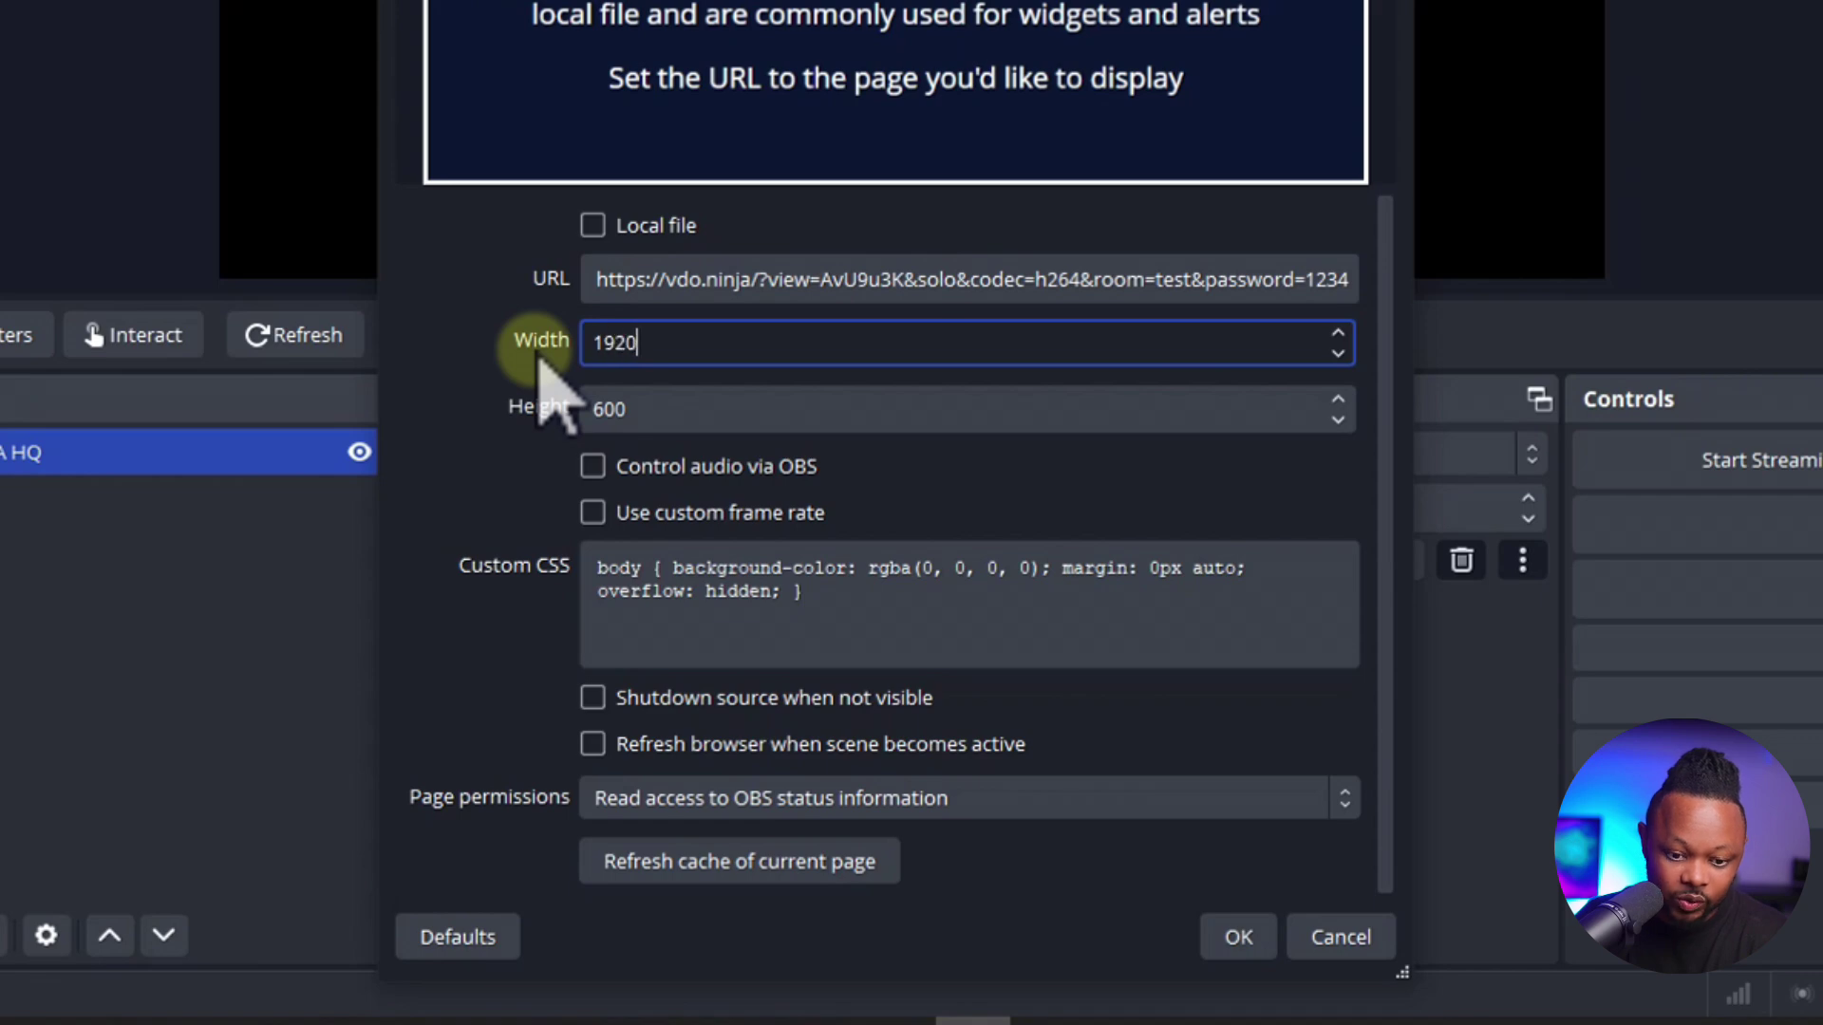
{"action": "key", "text": "Tab"}
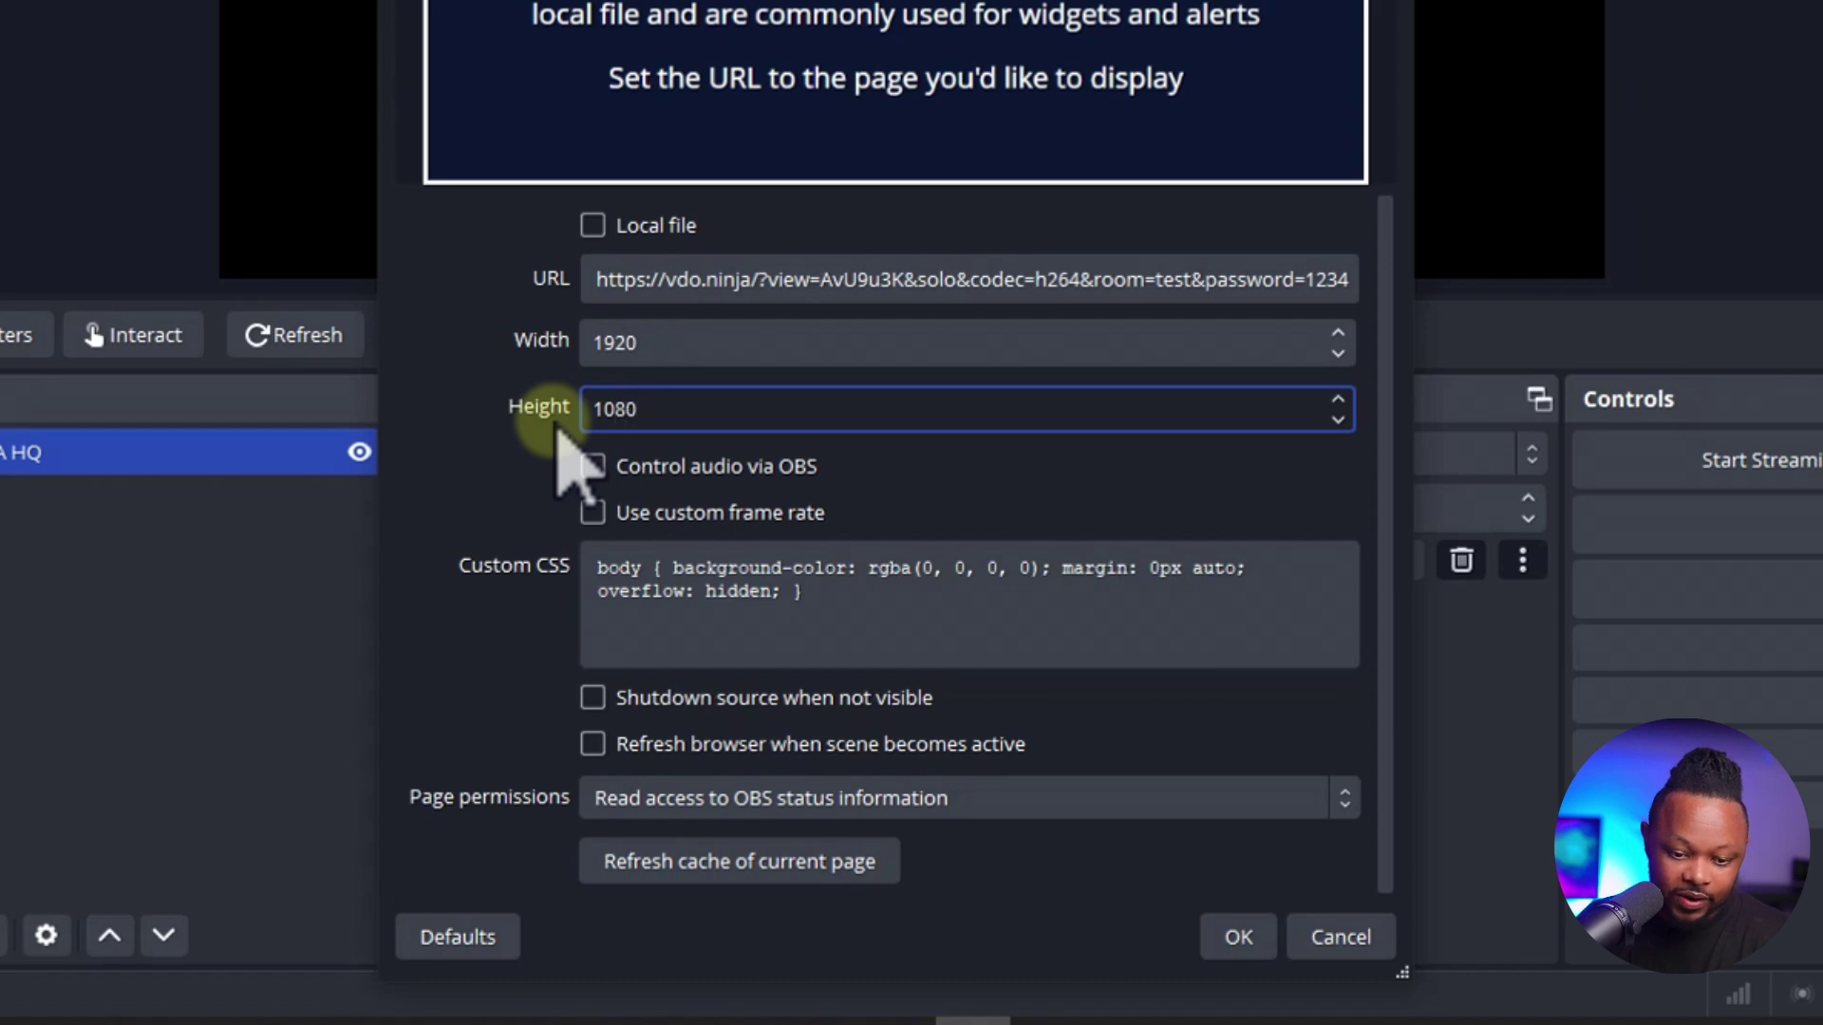
{"action": "left_click", "coordinate": [595, 467]}
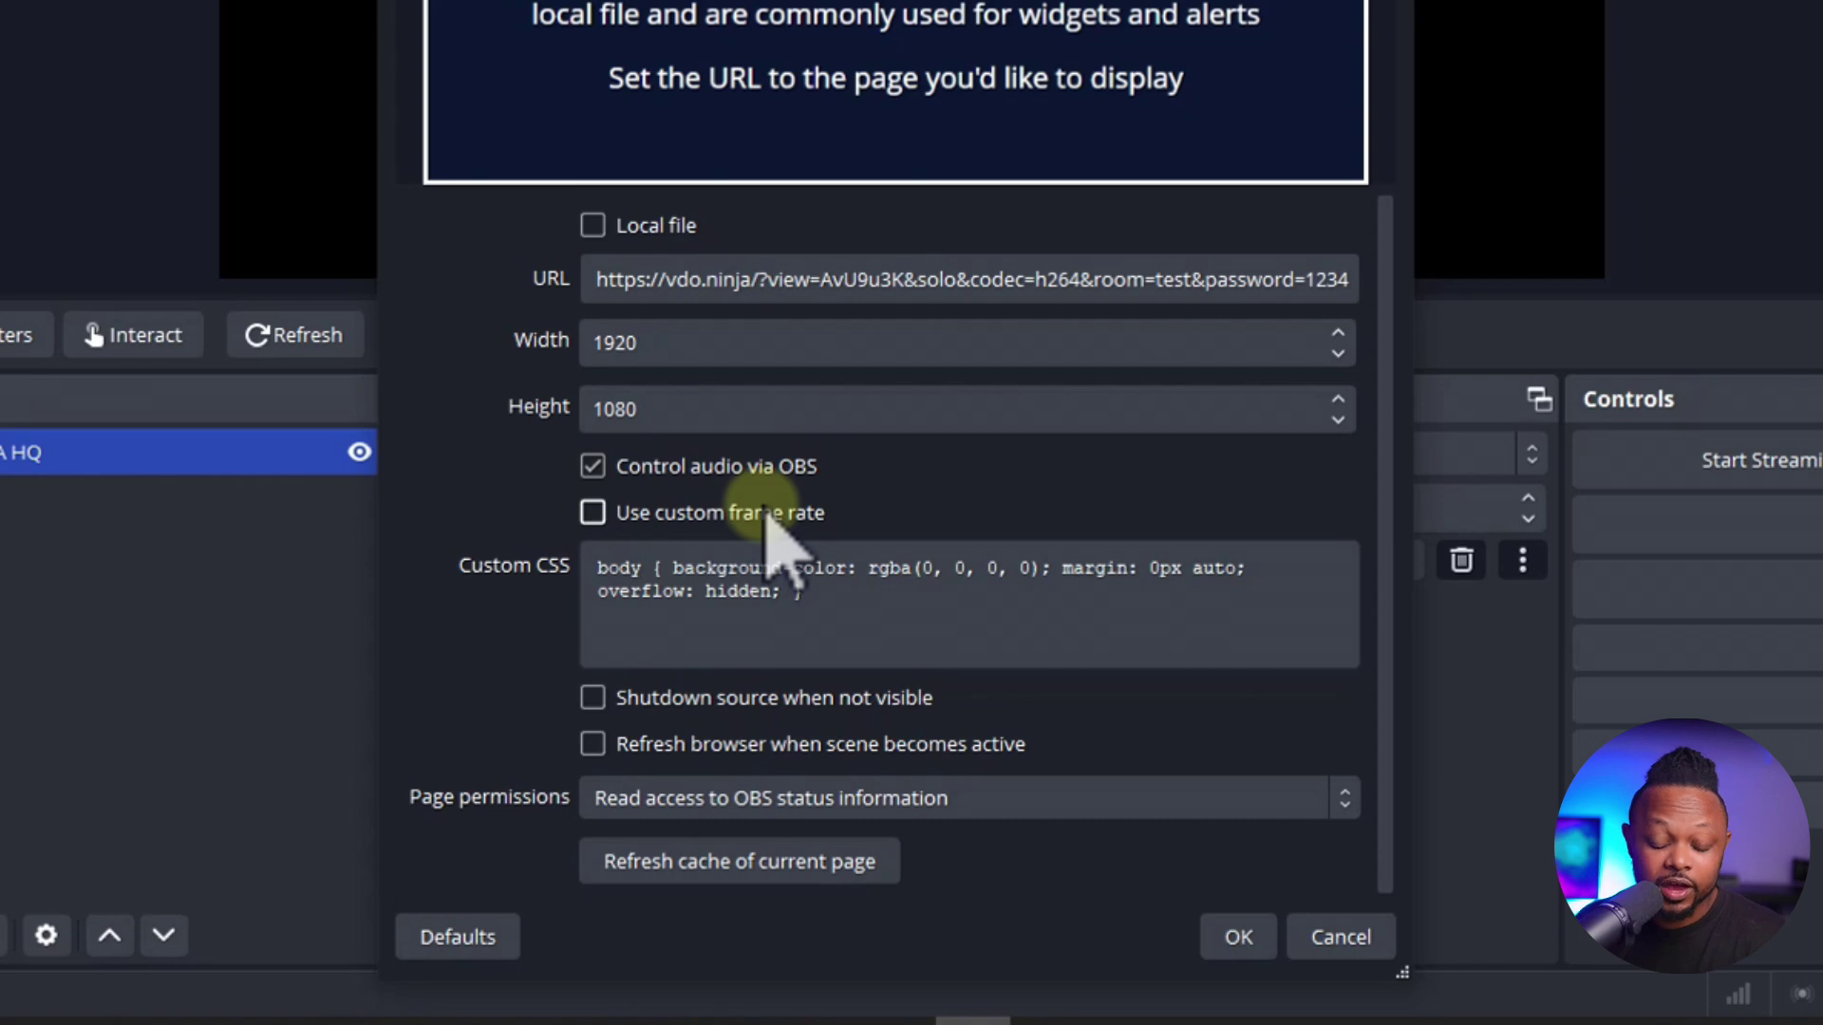
{"action": "scroll", "coordinate": [1201, 702], "scroll_direction": "down", "scroll_amount": 1}
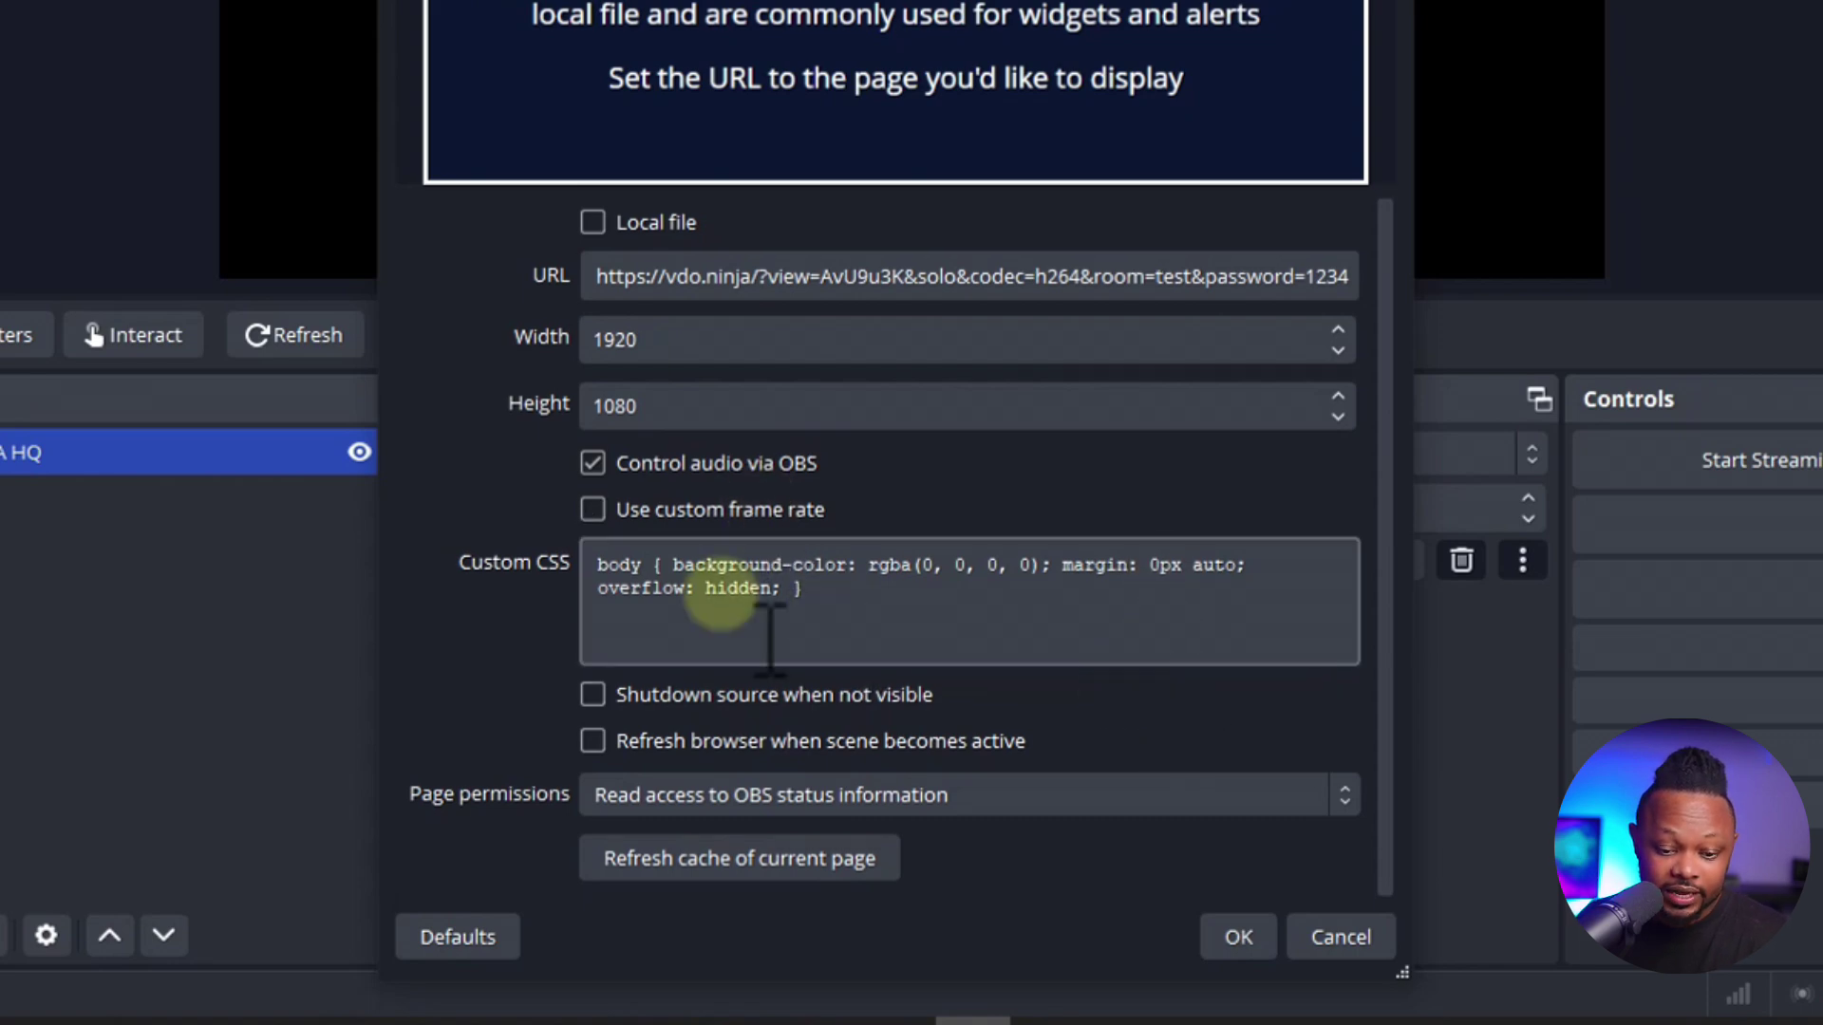
{"action": "left_click", "coordinate": [593, 510]}
{"action": "left_click", "coordinate": [634, 565]}
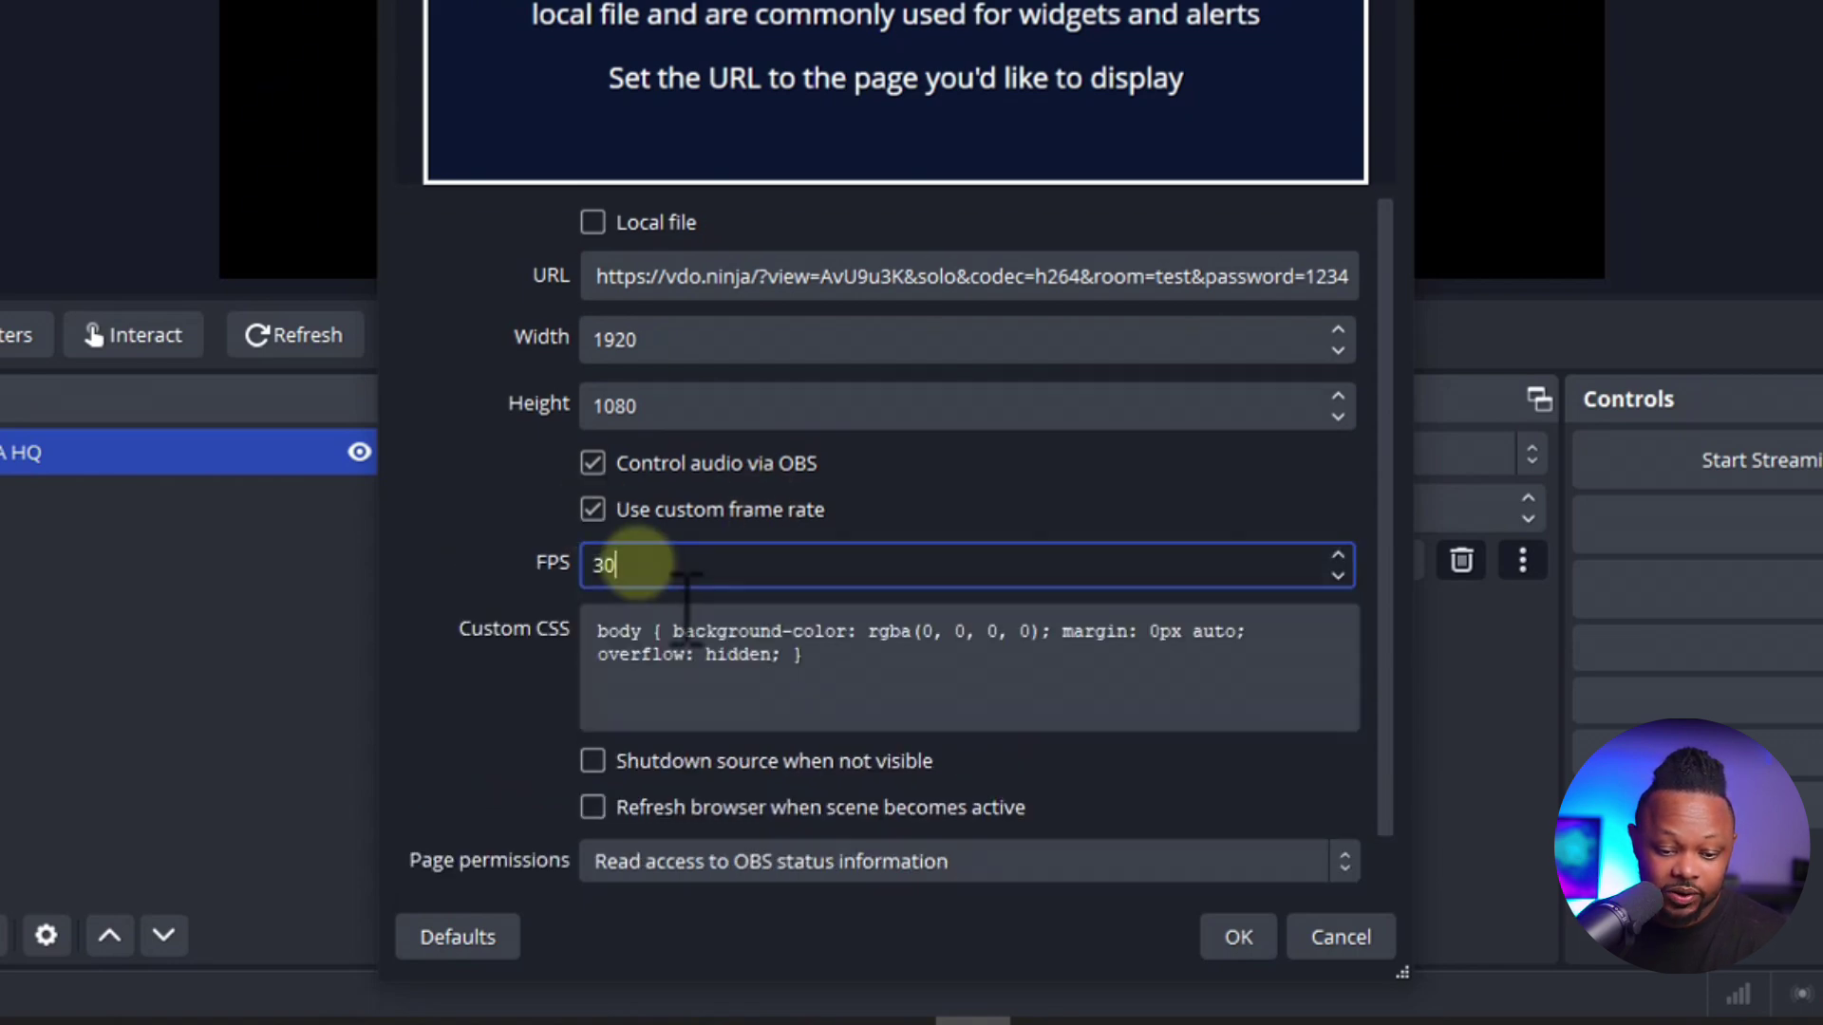
{"action": "scroll", "coordinate": [608, 788], "scroll_direction": "down", "scroll_amount": 1}
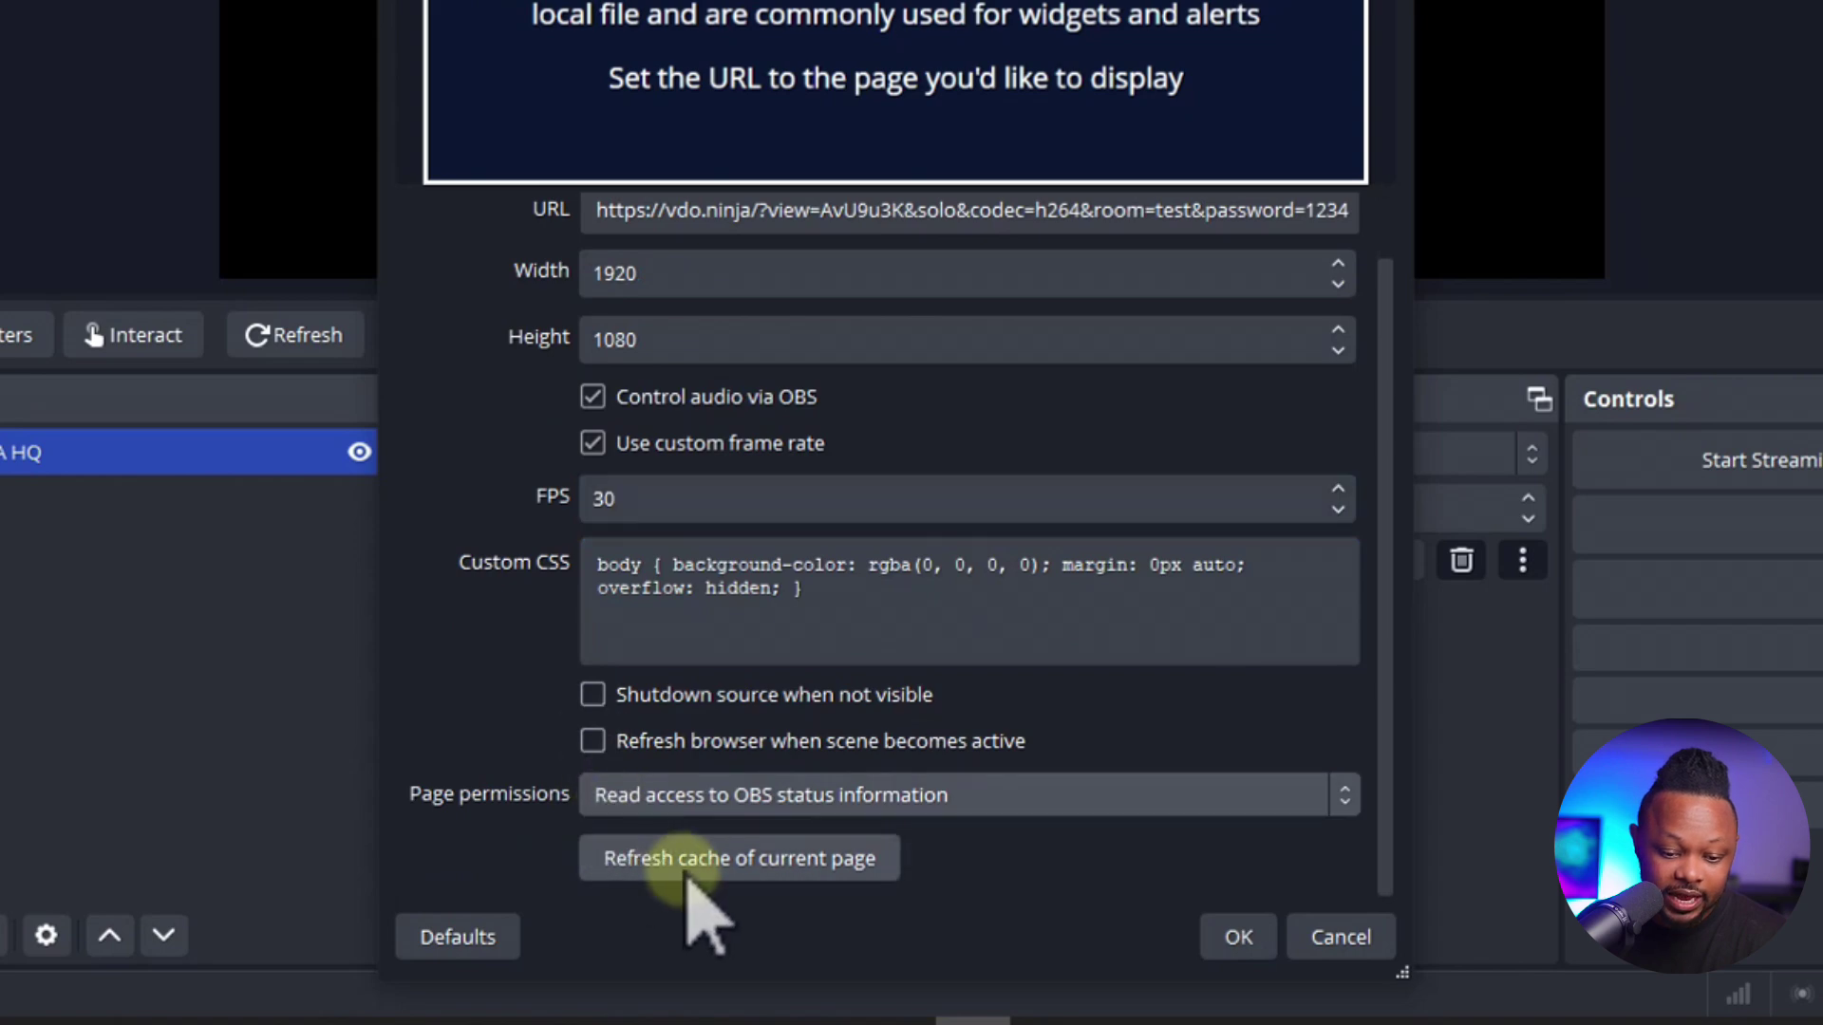
{"action": "left_click", "coordinate": [1238, 937]}
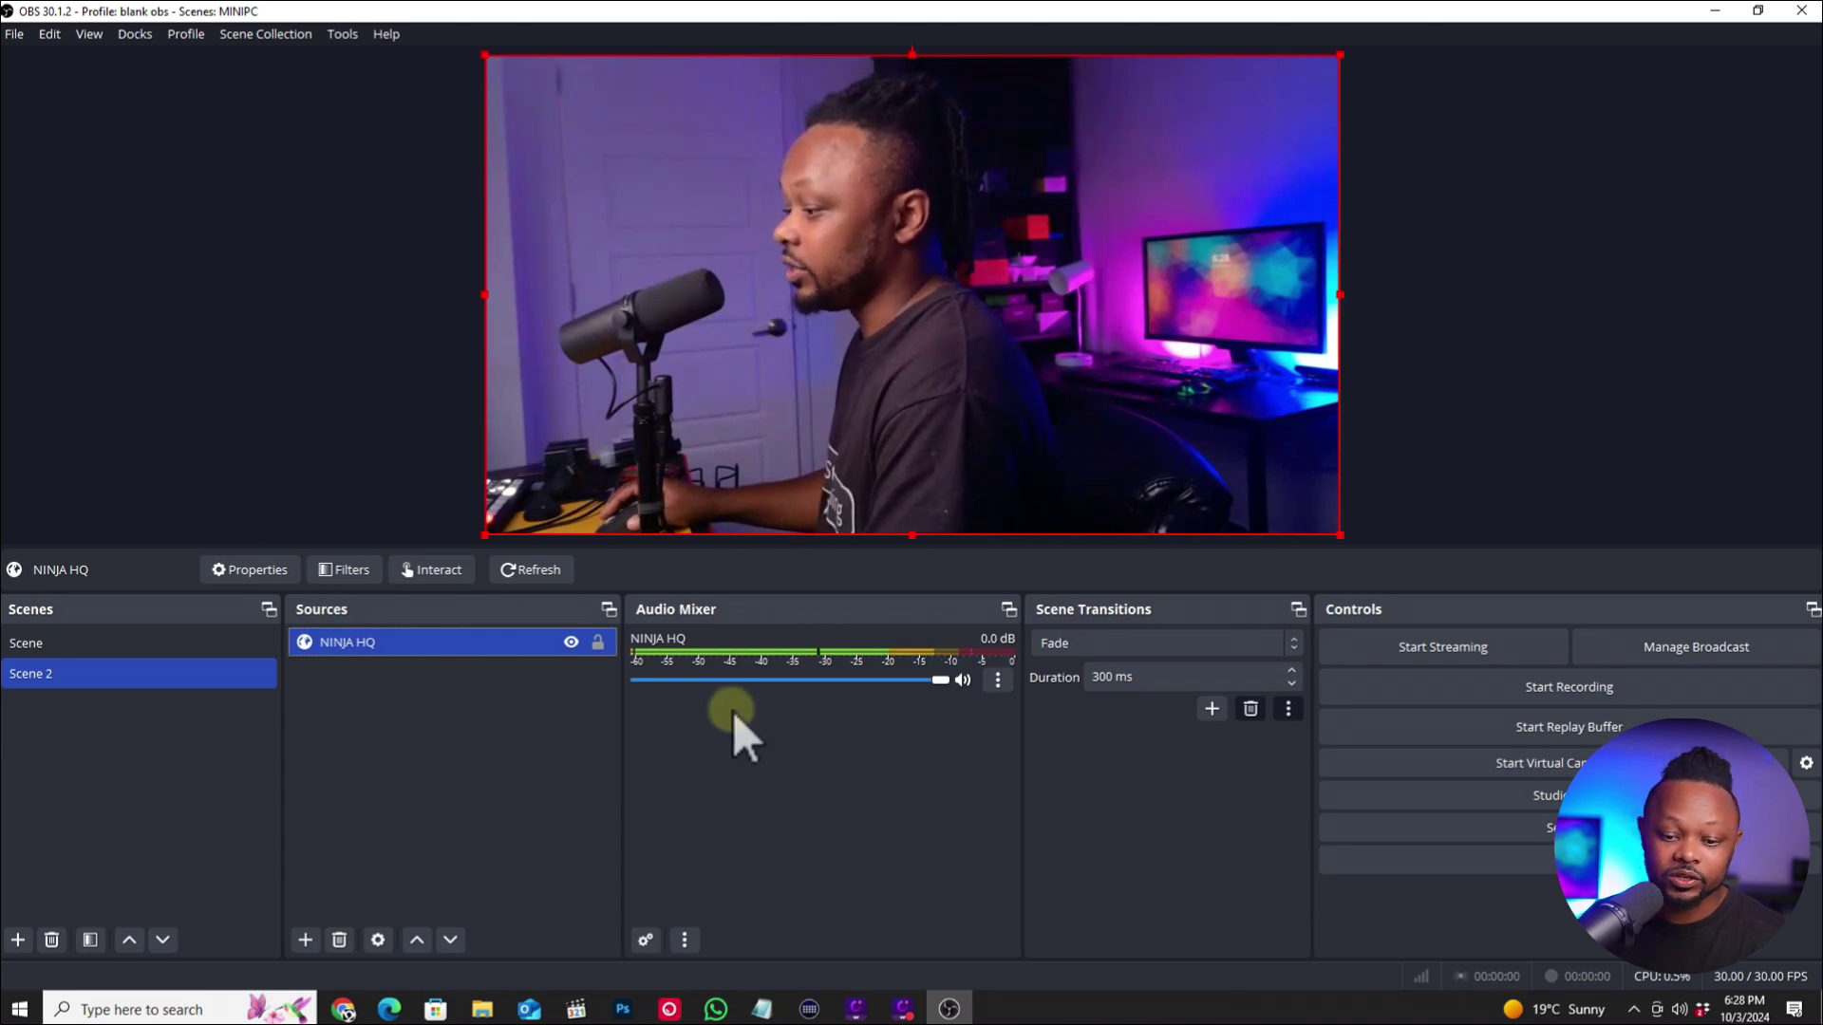
Drag the preview splitter down to enlarge the preview, then nudge the NINJA HQ feed slightly.
{"action": "left_click_drag", "start_coordinate": [735, 593], "coordinate": [732, 760]}
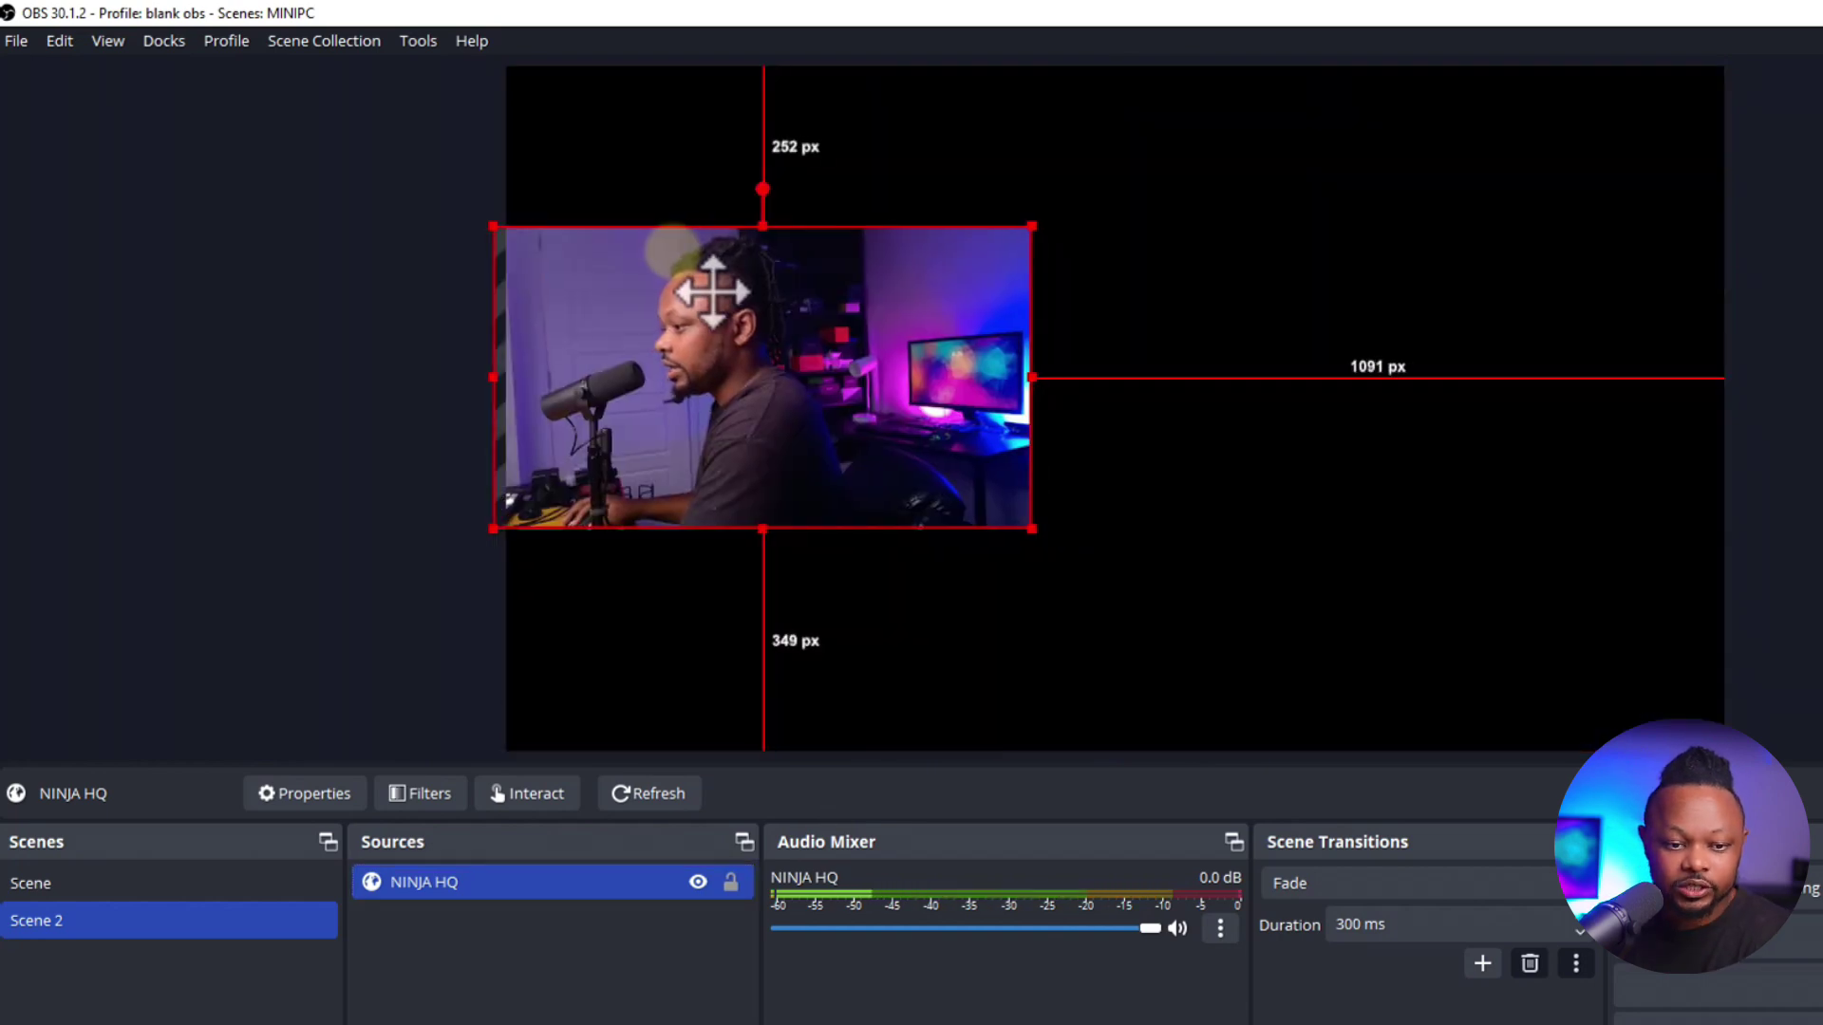
{"action": "left_click_drag", "start_coordinate": [679, 255], "coordinate": [719, 269]}
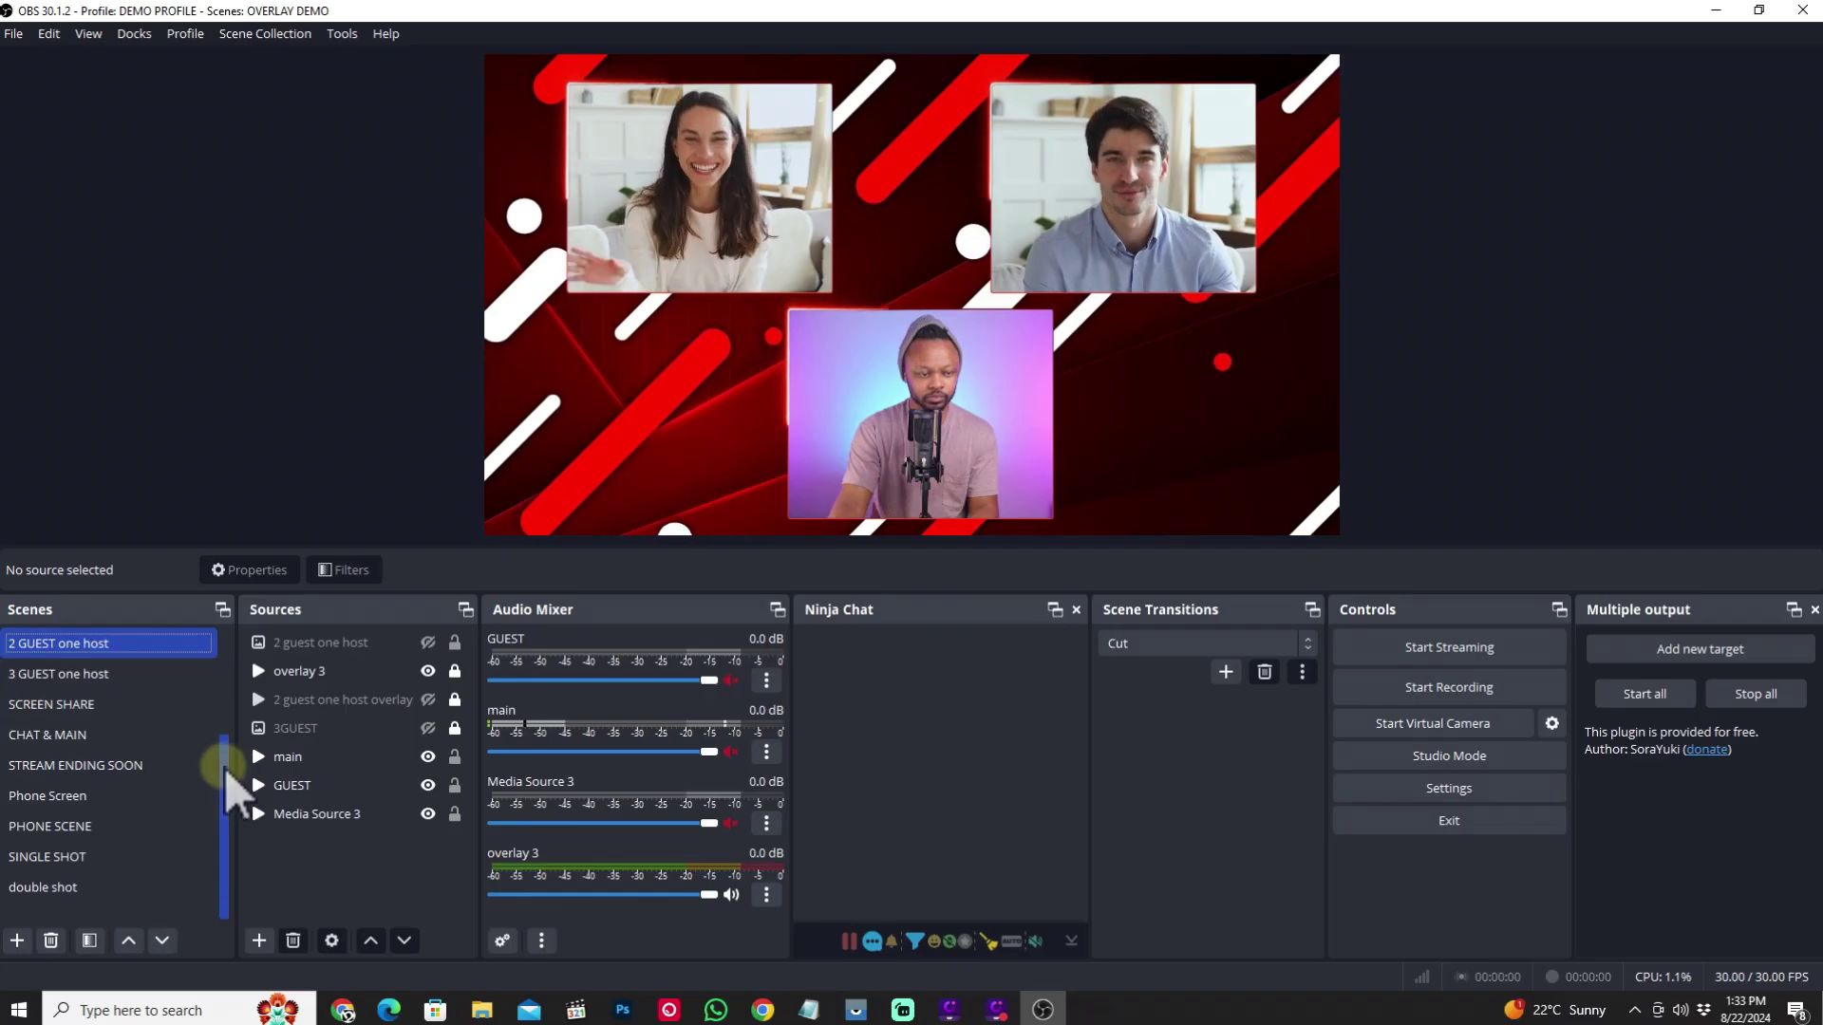
{"action": "left_click", "coordinate": [101, 700]}
{"action": "scroll", "coordinate": [81, 721], "scroll_direction": "up", "scroll_amount": 3}
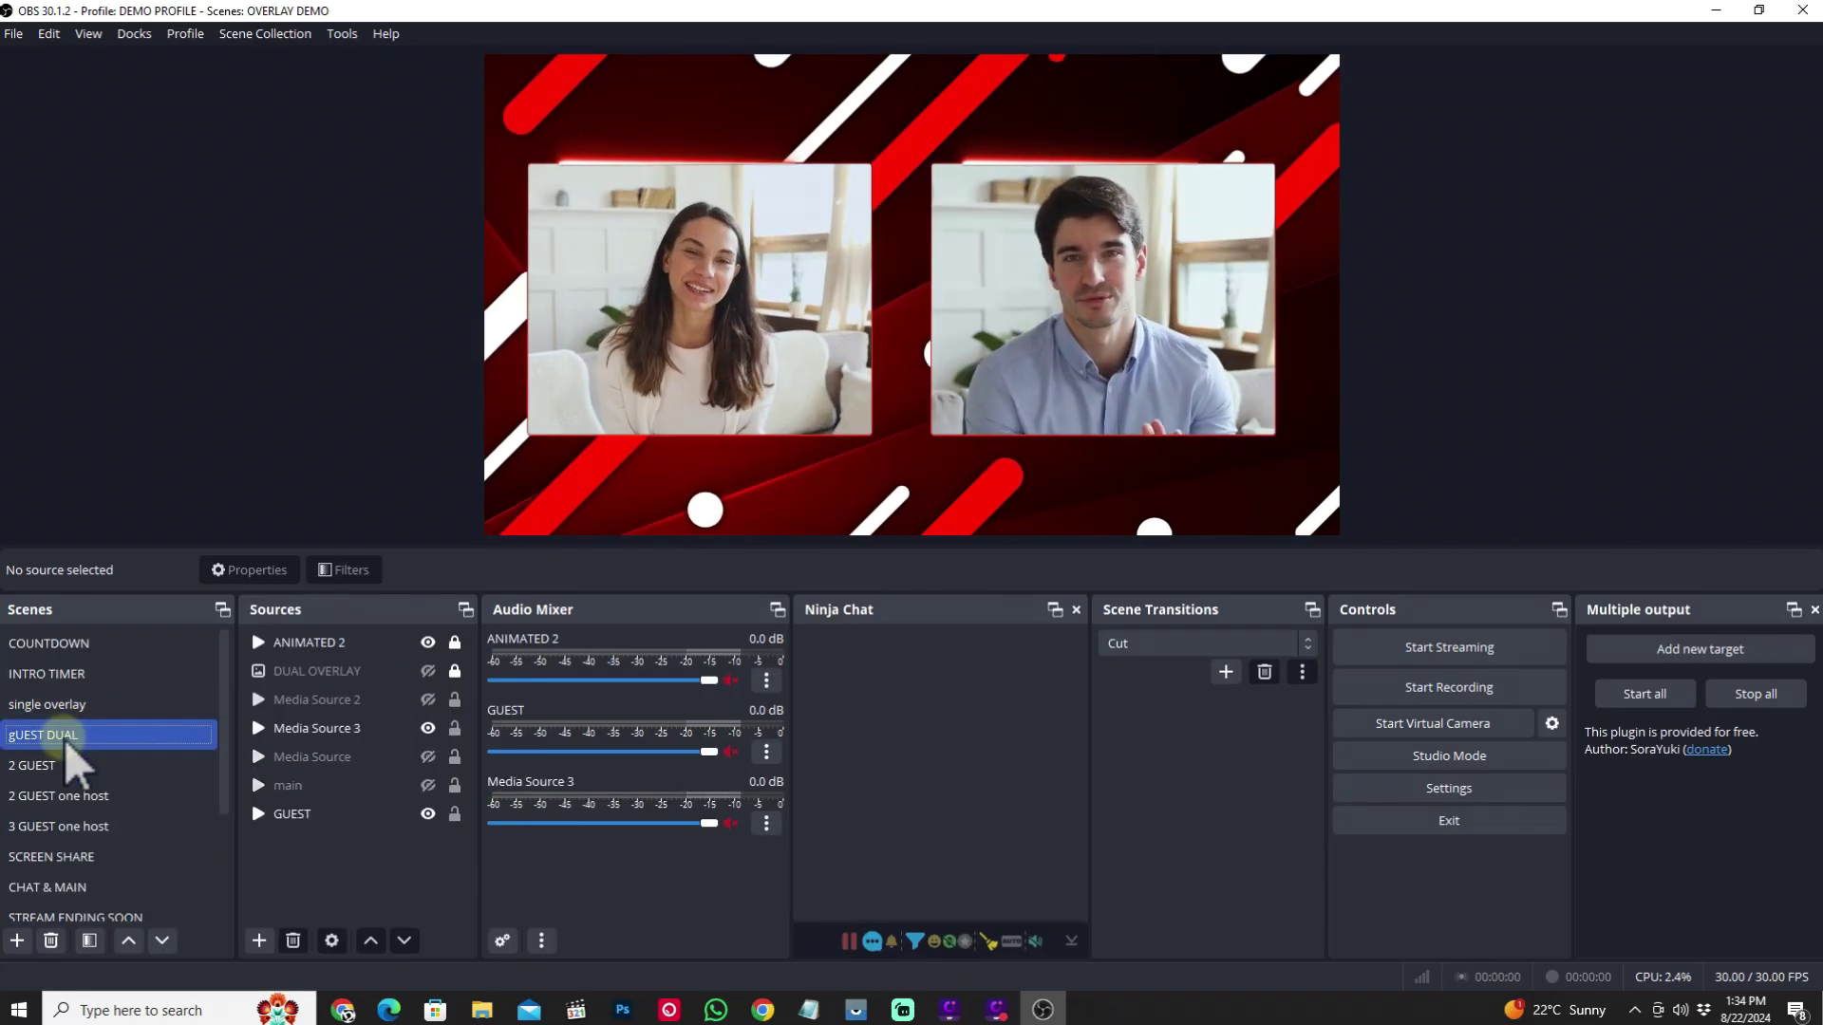